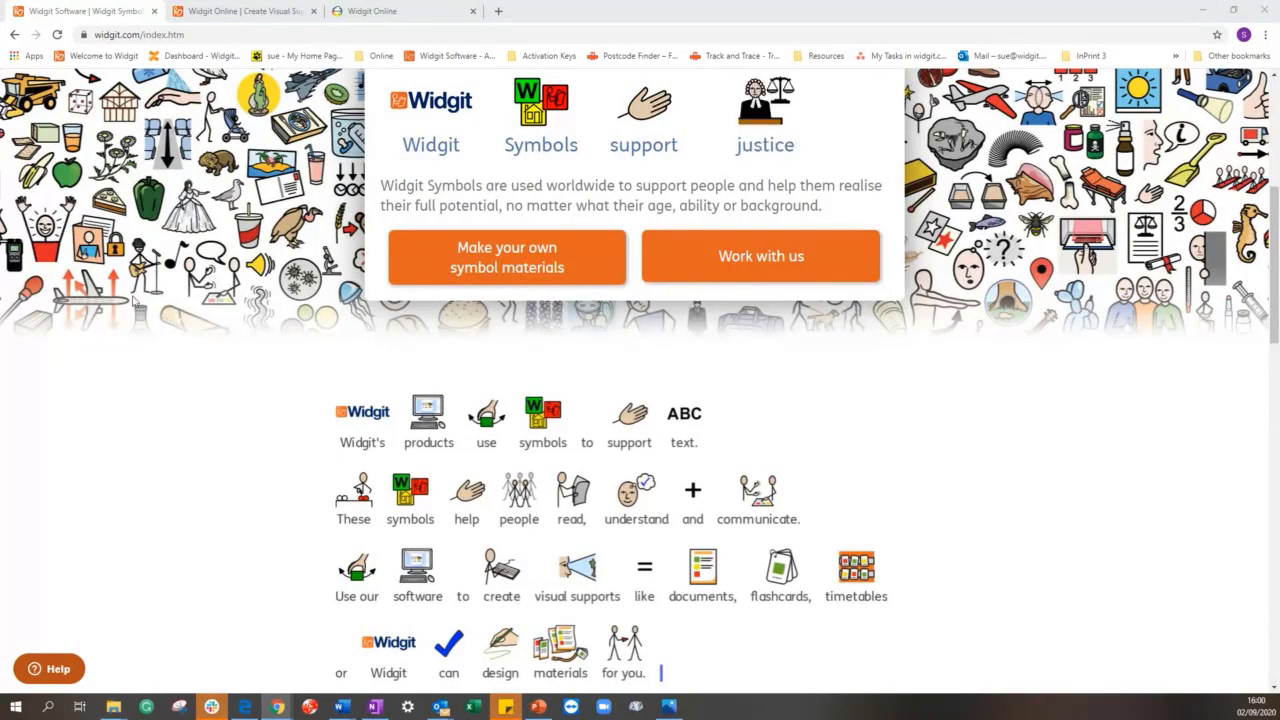
# Create a new Widgit Online document and write a sentence consisting of the girl's first name followed by "likes the swings.".
pyautogui.click(396, 14)
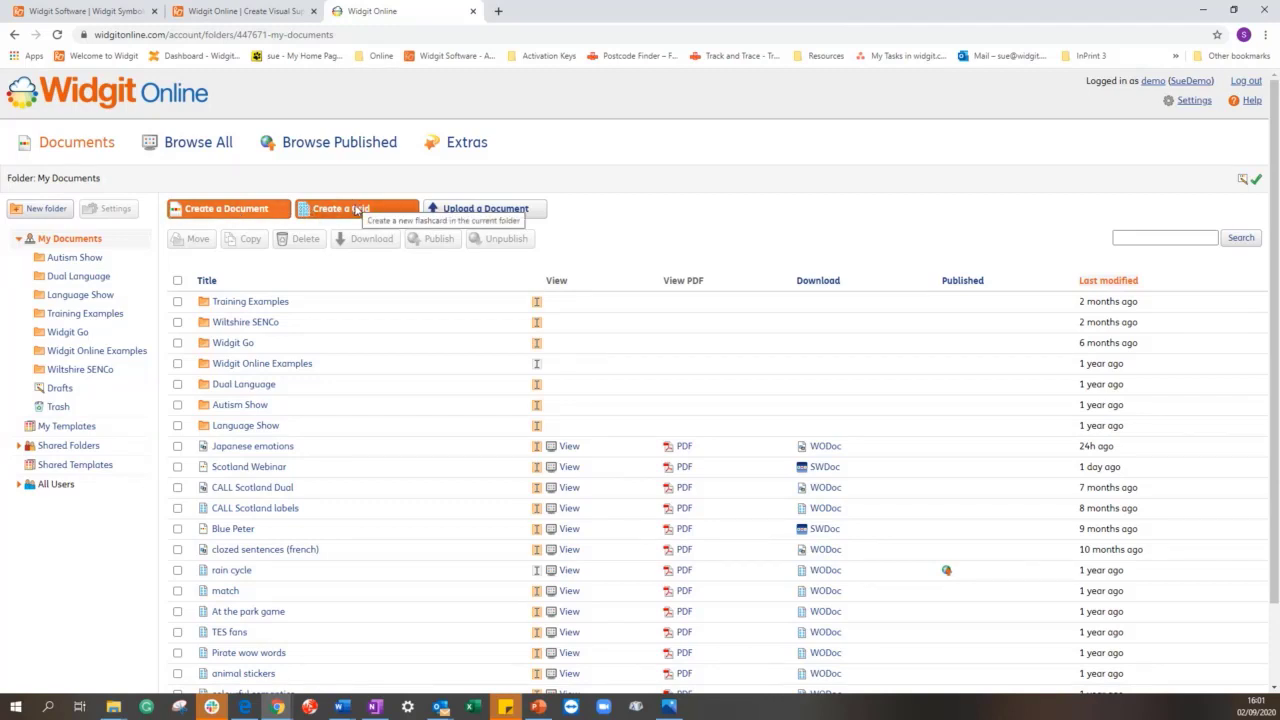
pyautogui.click(223, 212)
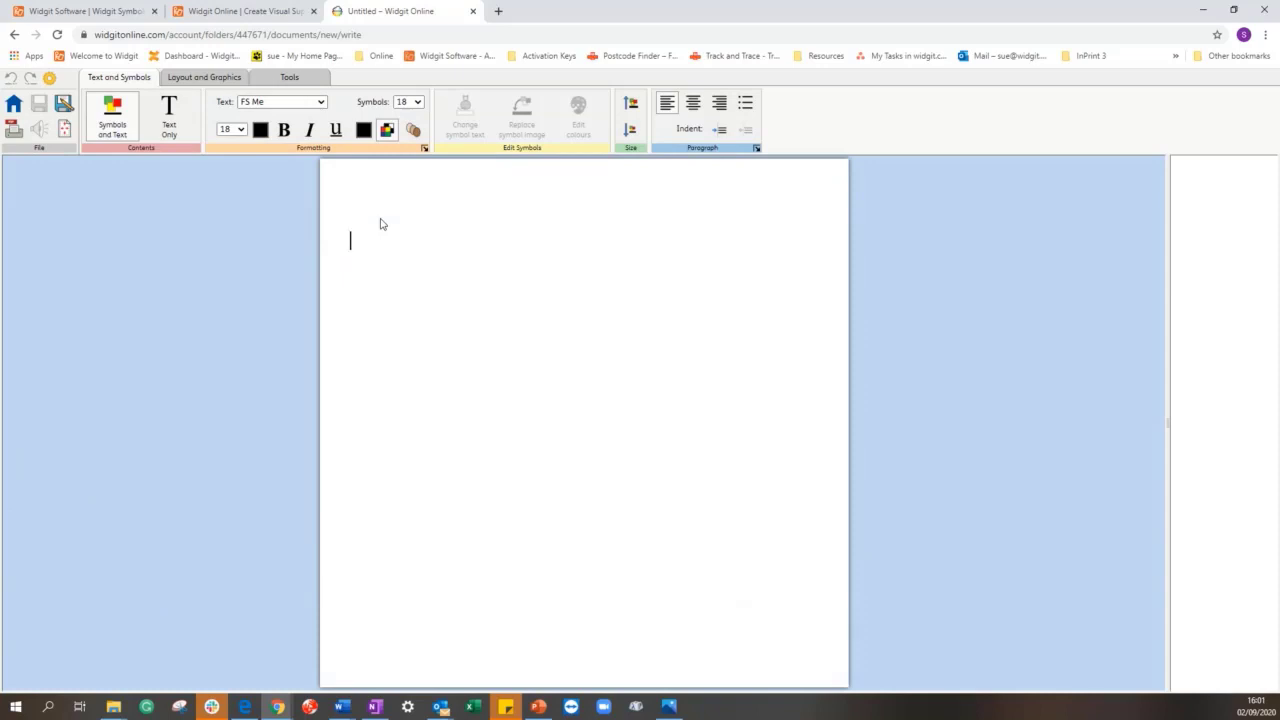
pyautogui.write('Ruby ')
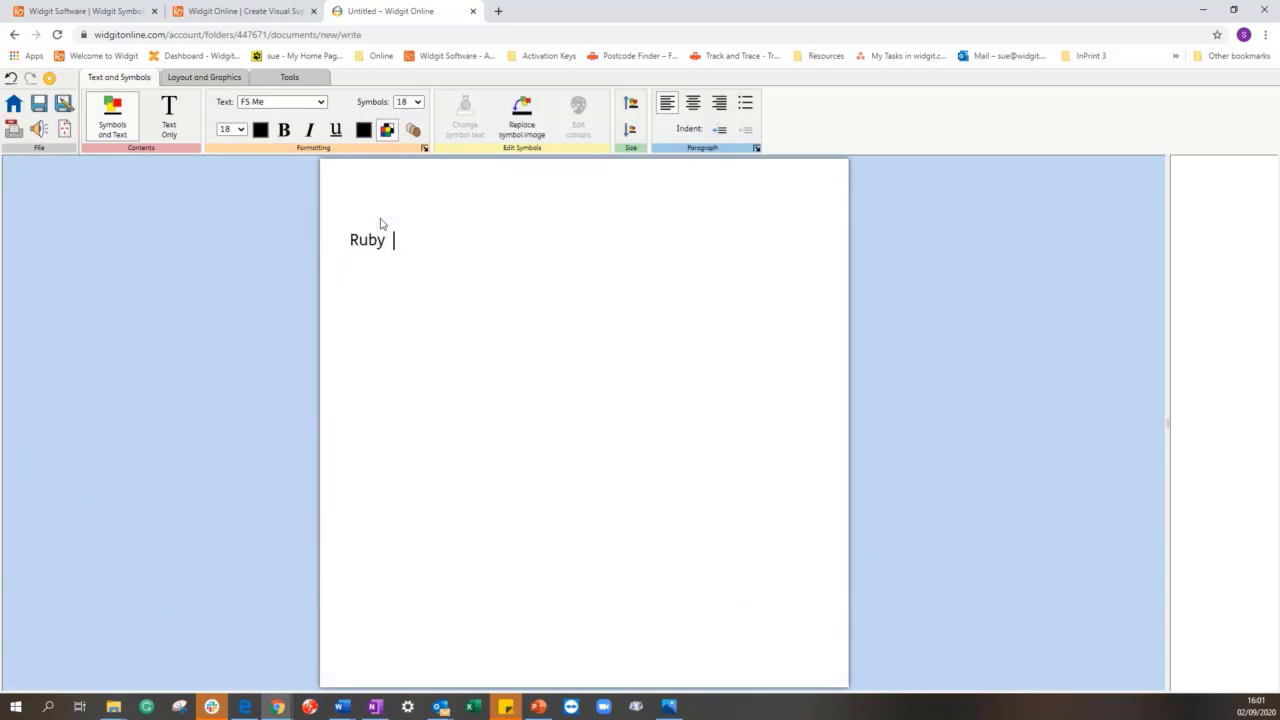
pyautogui.write('likes the swings.')
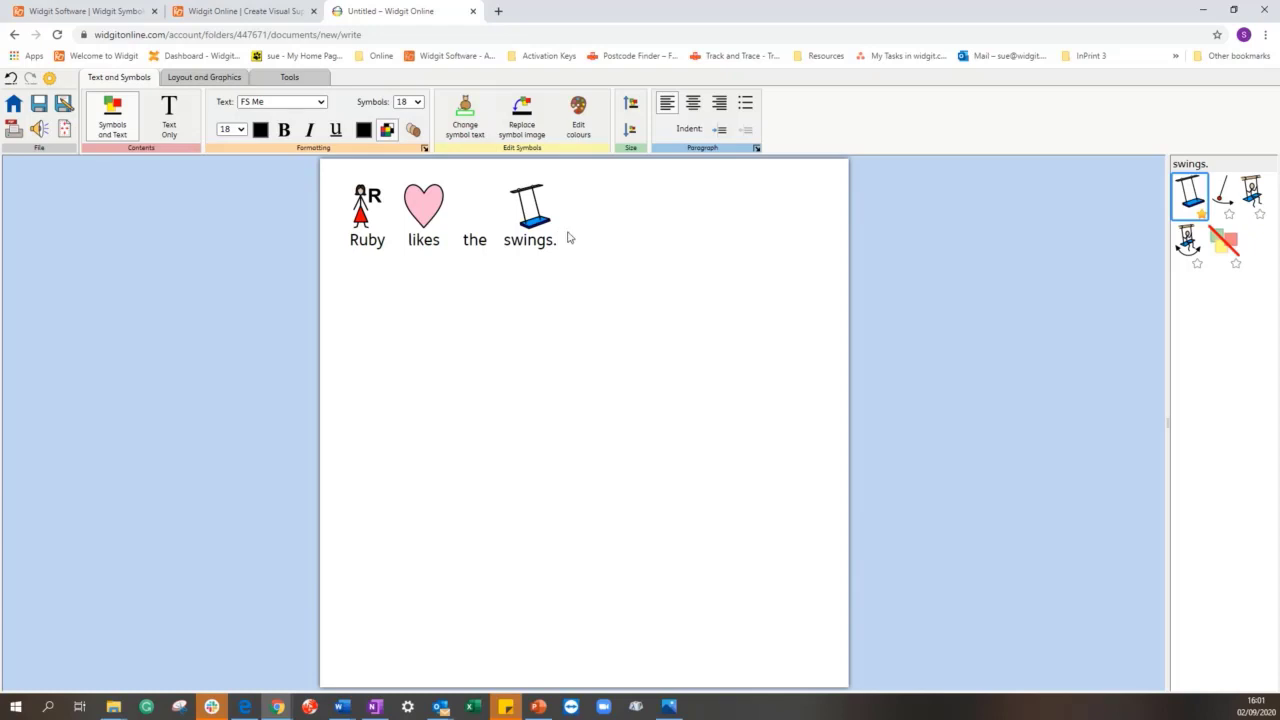
# Set the page's paper colour to the palest beige, keeping A4 size and portrait orientation.
pyautogui.click(66, 129)
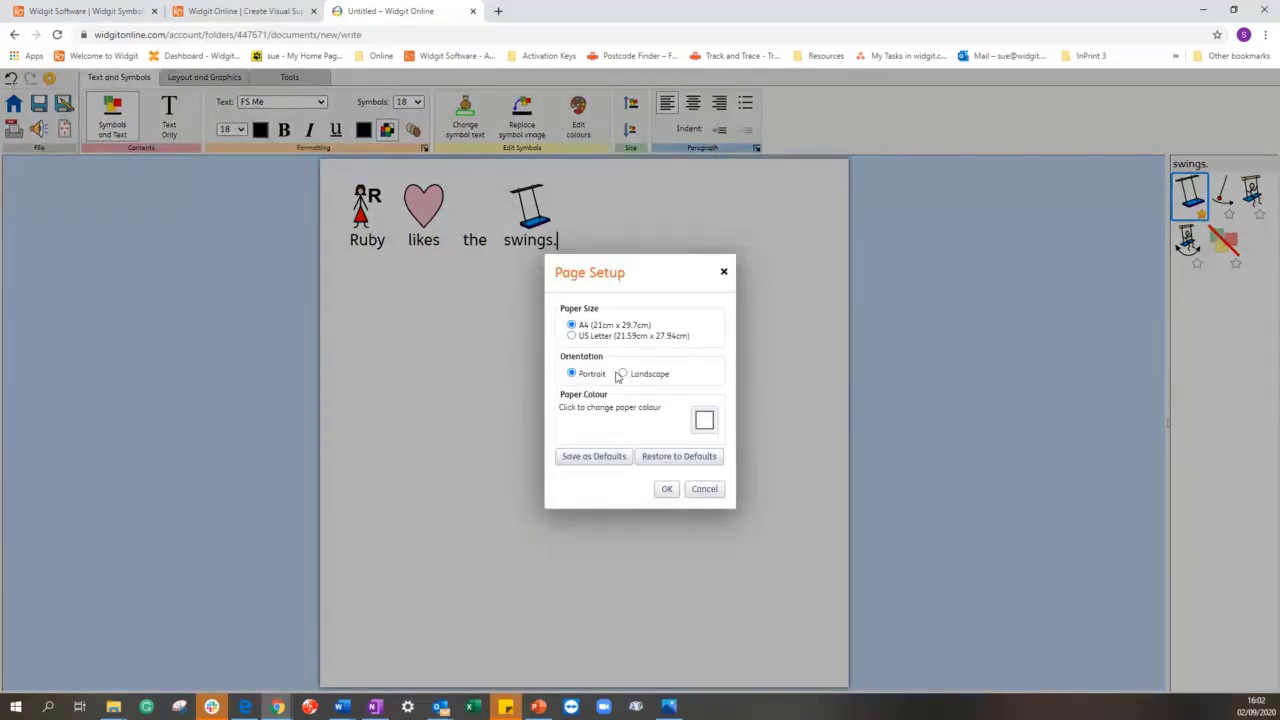
pyautogui.click(706, 422)
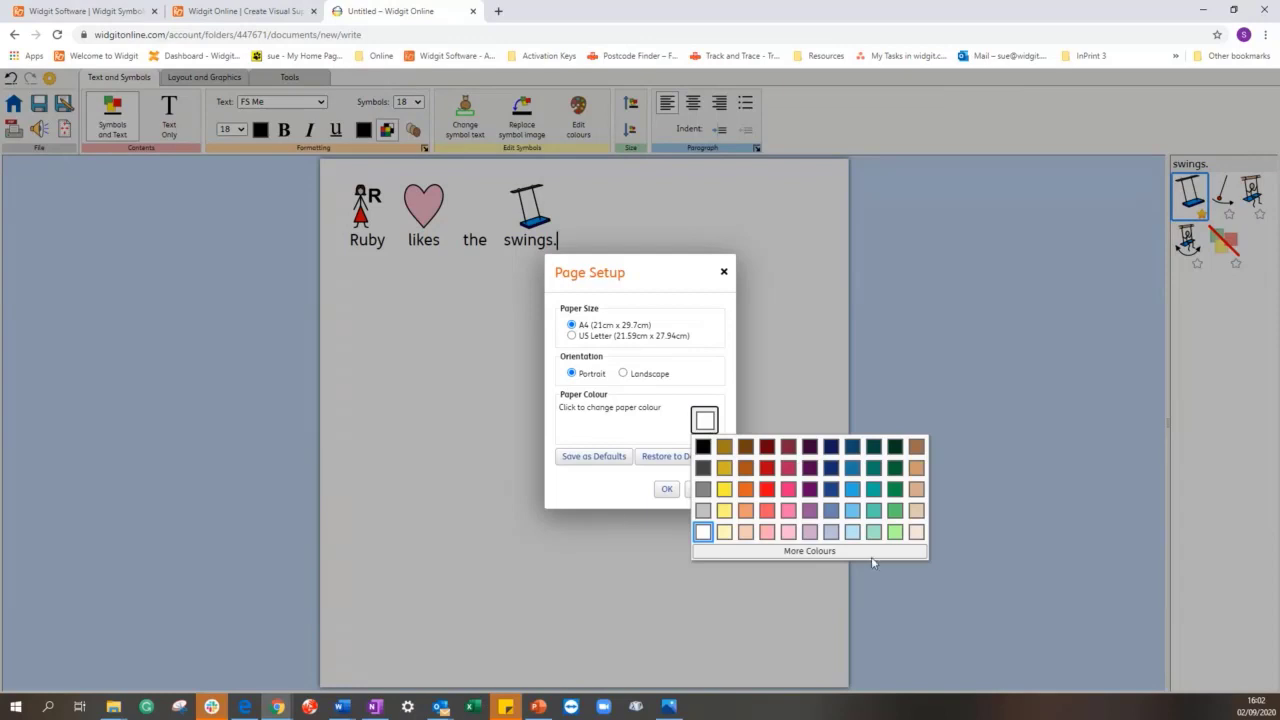
pyautogui.click(916, 534)
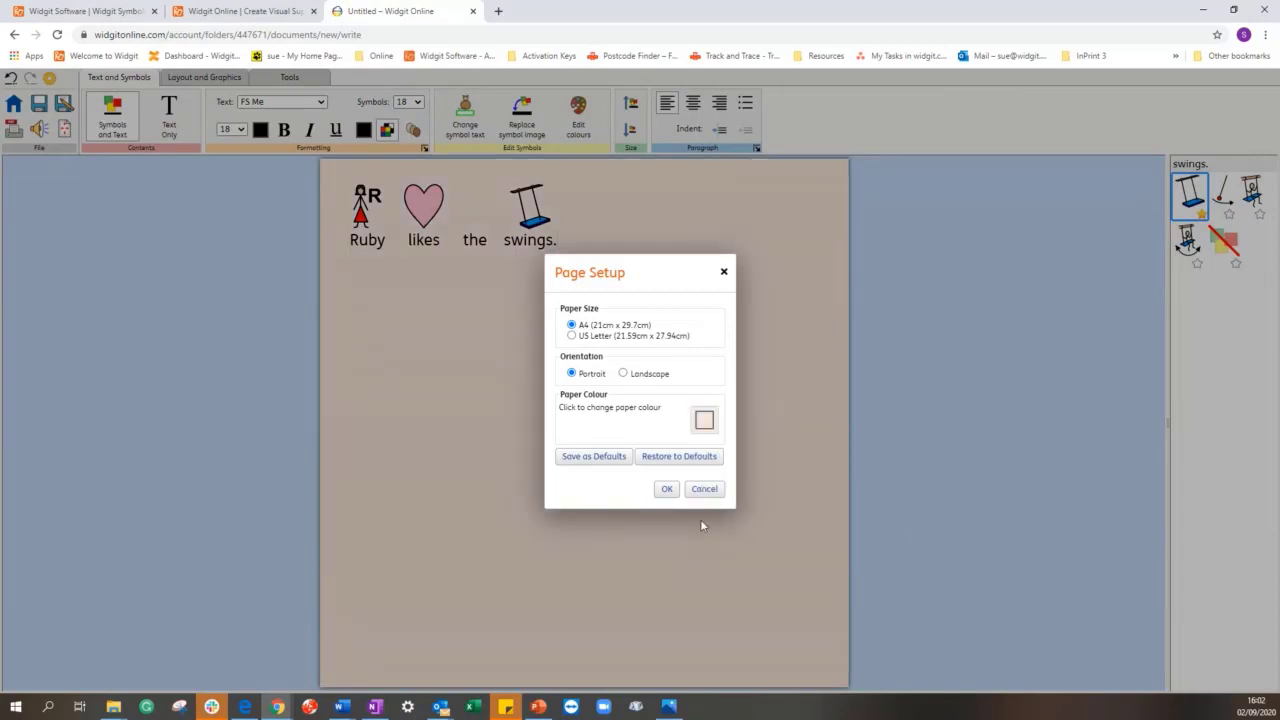
pyautogui.click(666, 489)
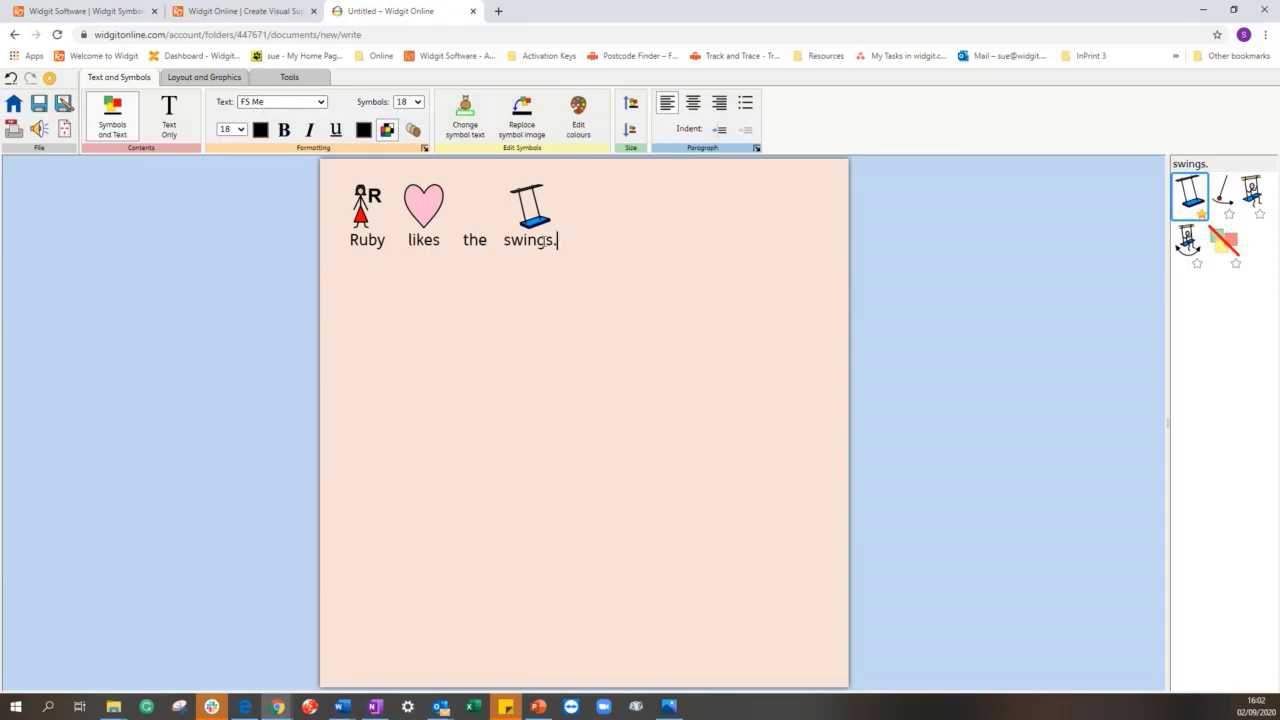
pyautogui.click(320, 102)
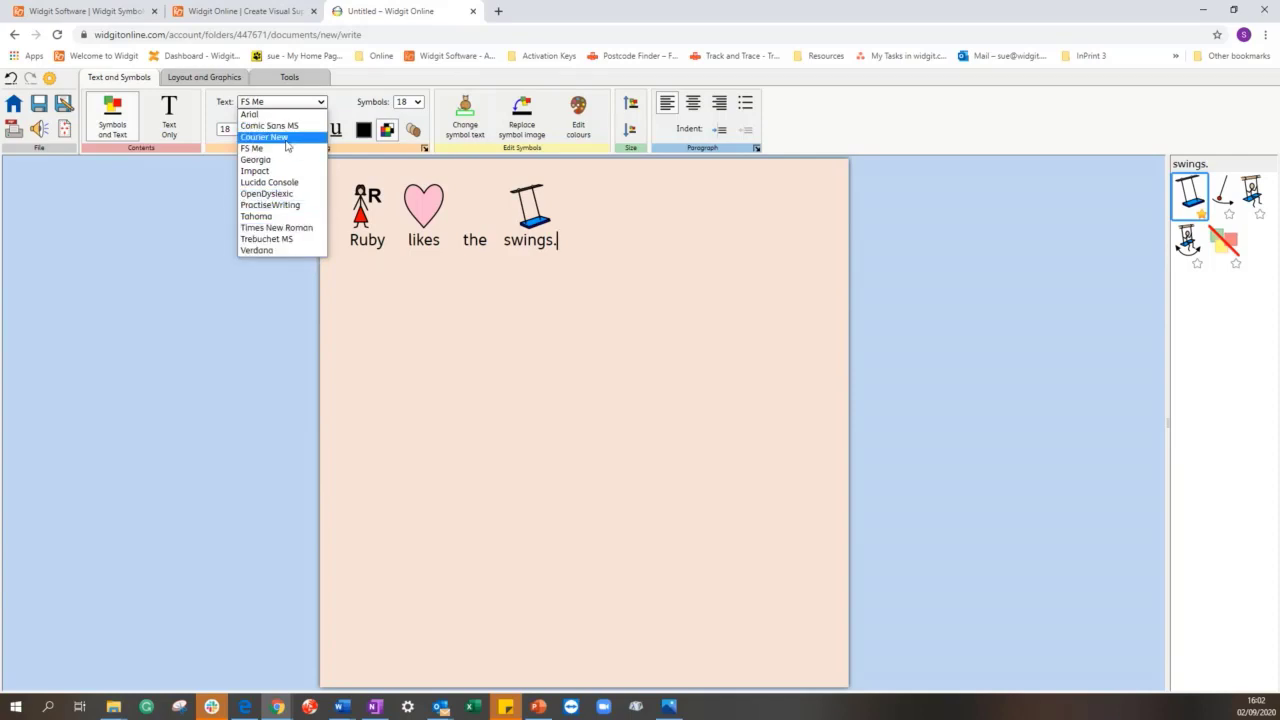
pyautogui.click(584, 247)
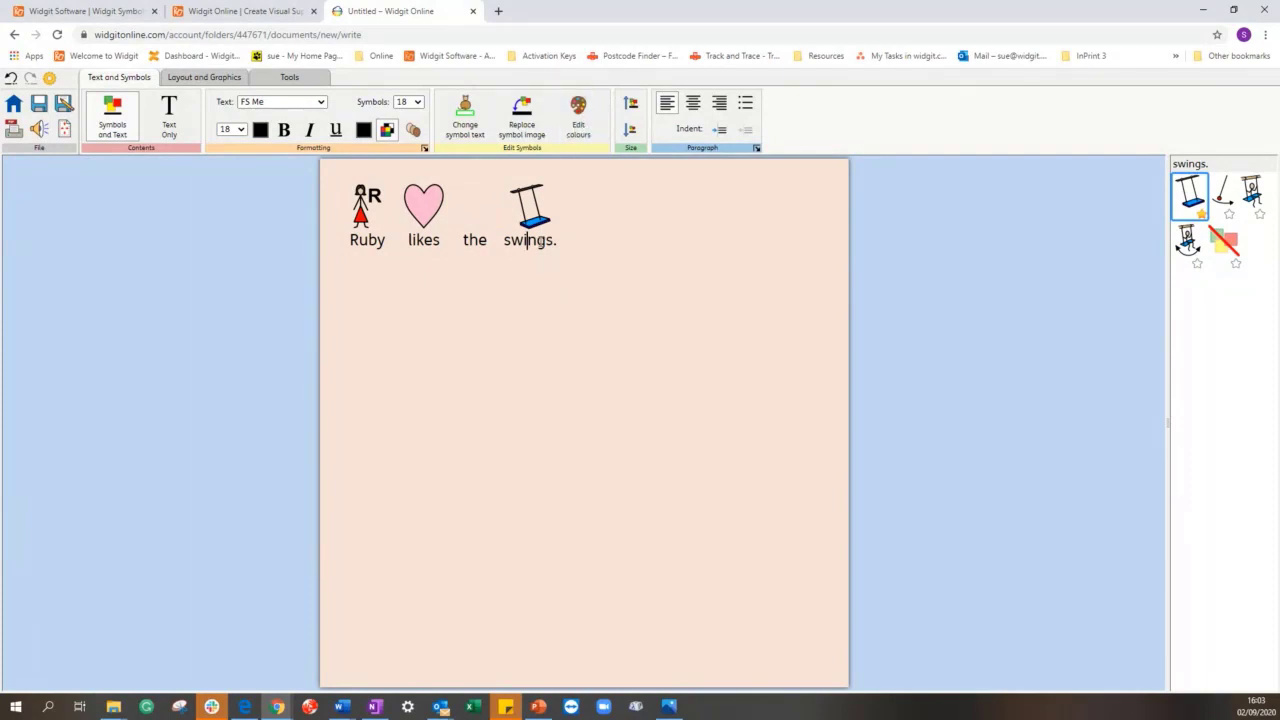
# Recolour the light blue seat surface of the "swings" symbol to bright red.
pyautogui.click(579, 130)
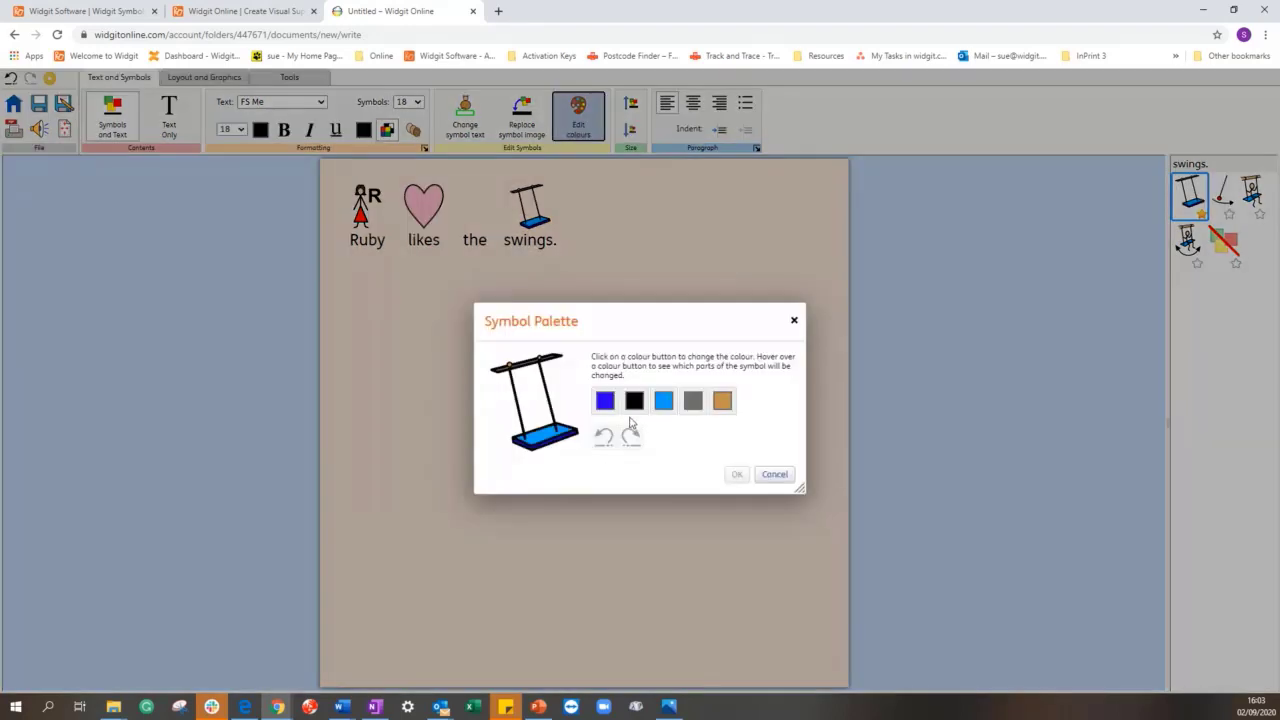
pyautogui.click(663, 402)
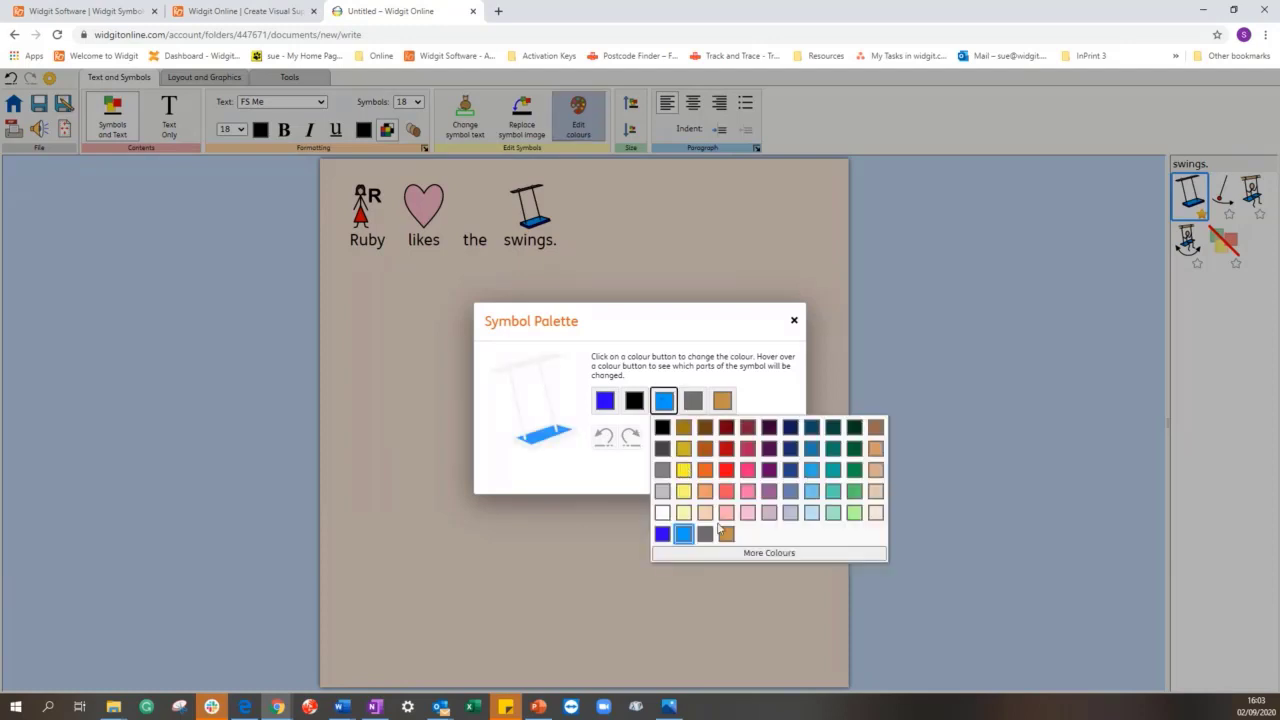
pyautogui.click(725, 471)
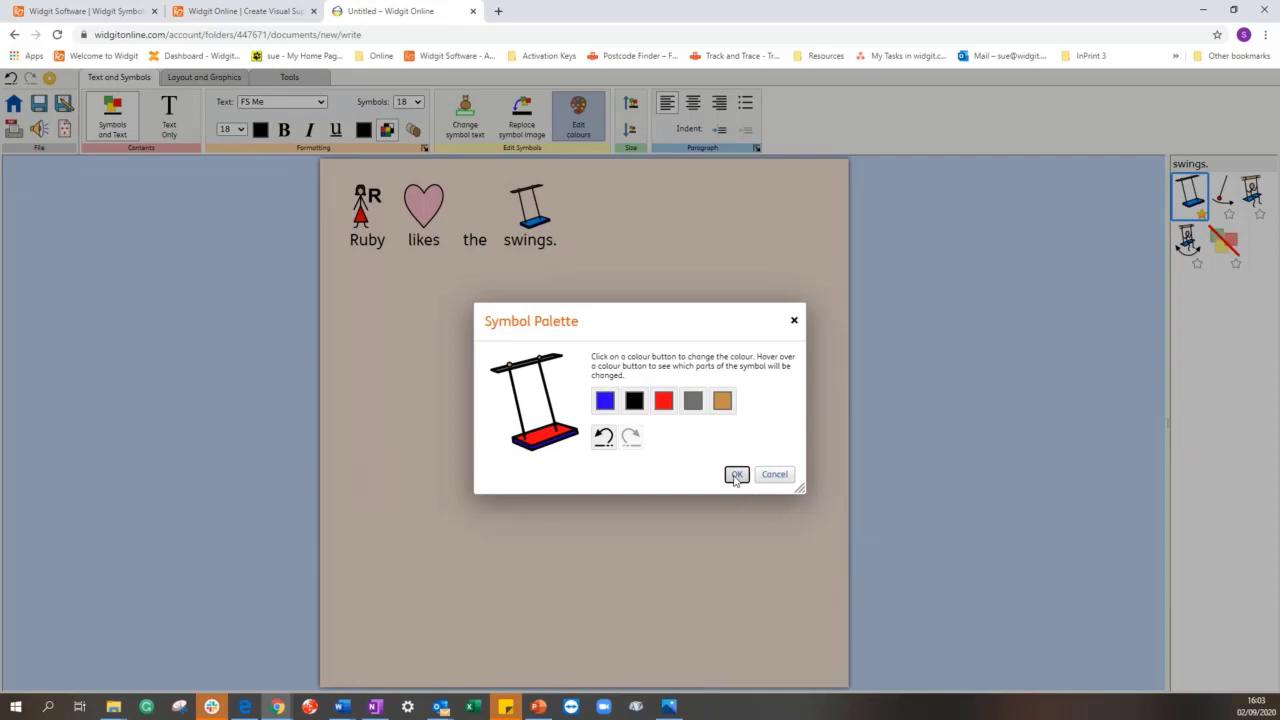
pyautogui.click(736, 475)
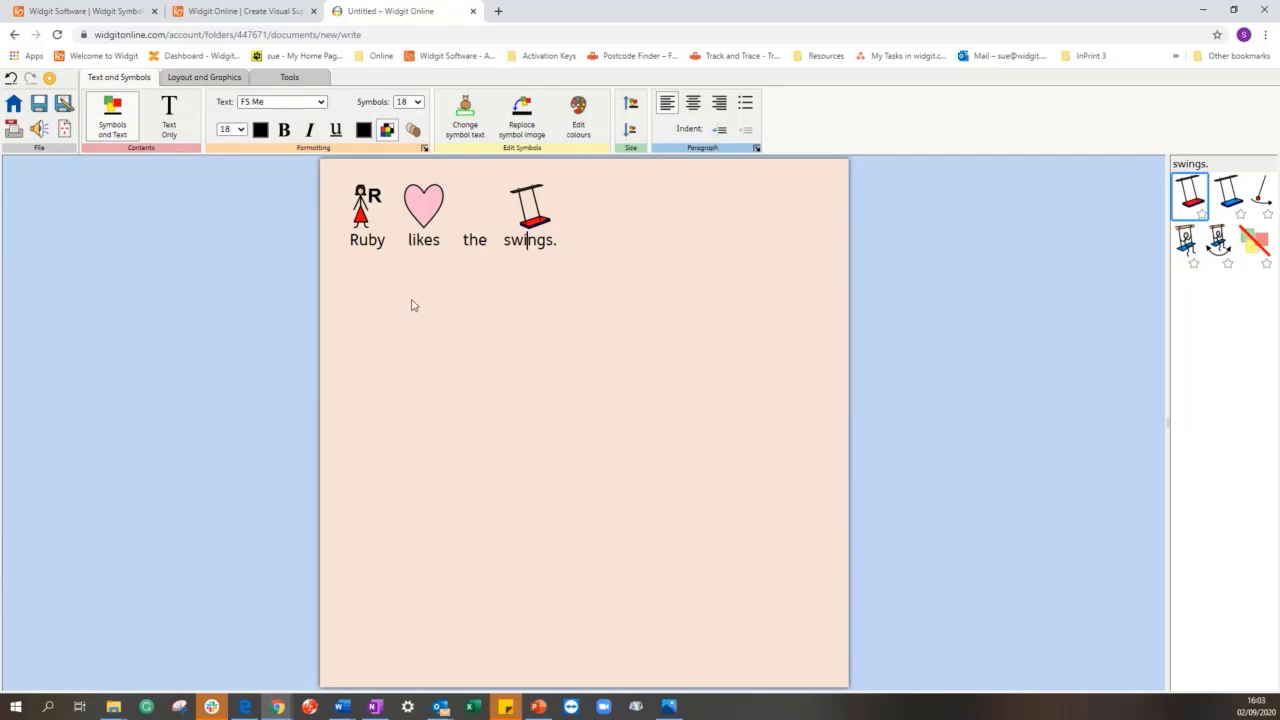
# Replace the symbol above the girl's name with her photo from the Demo photos folder.
pyautogui.click(370, 241)
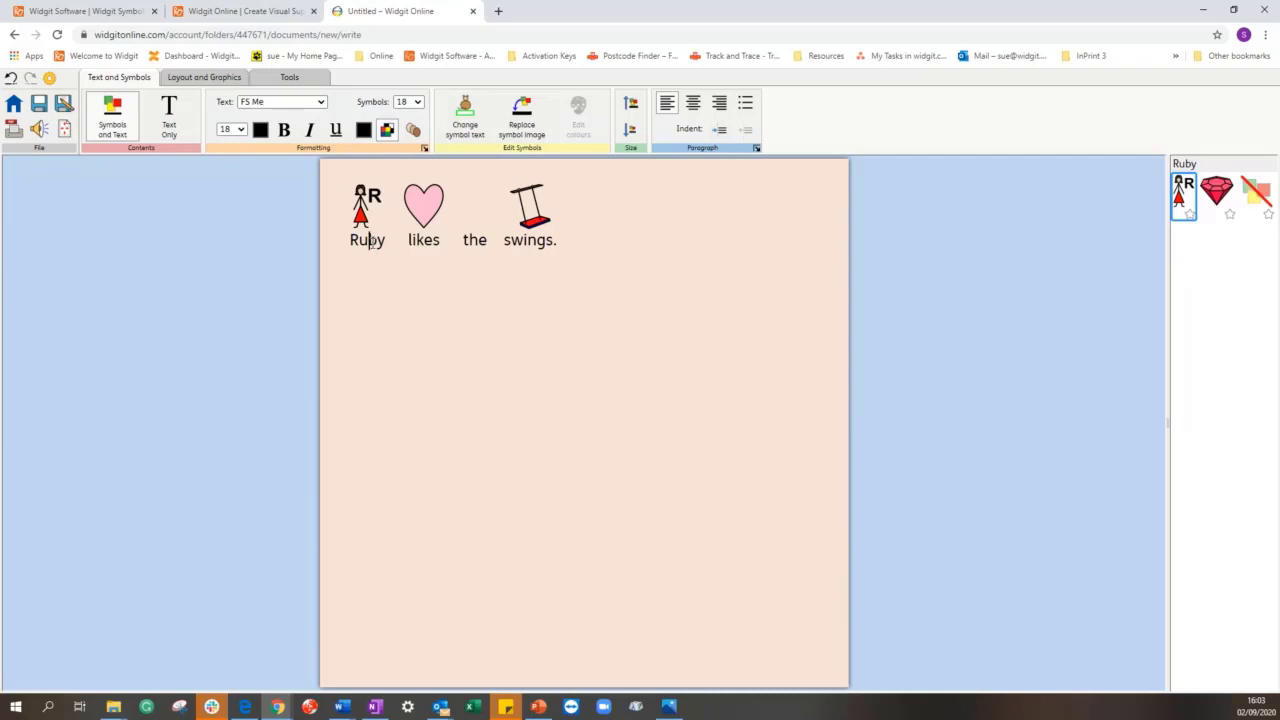
pyautogui.click(522, 124)
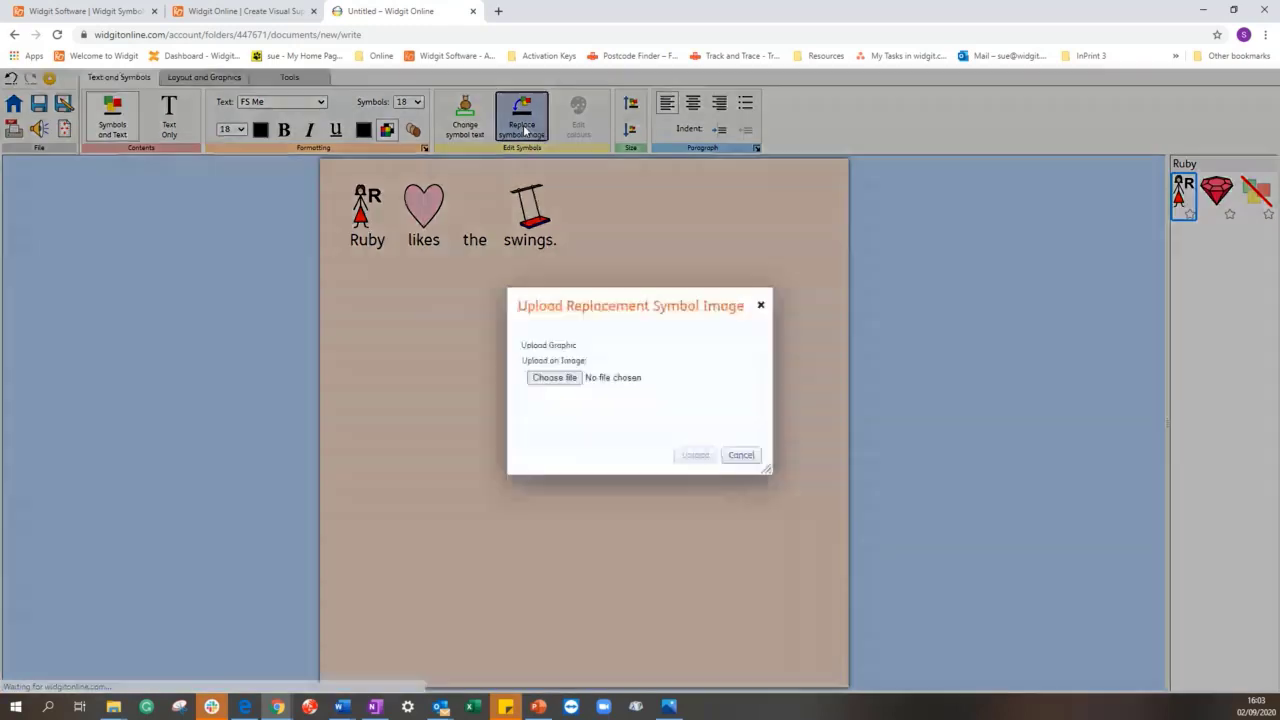
pyautogui.click(547, 380)
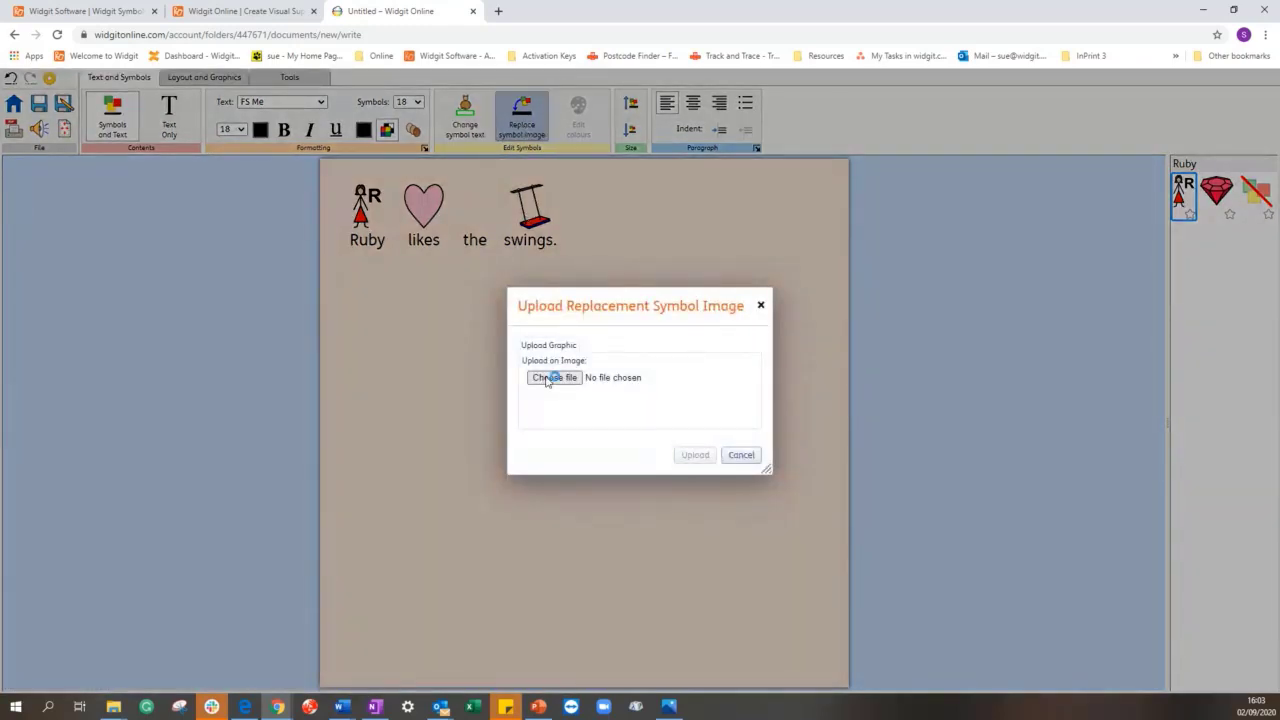
pyautogui.click(547, 380)
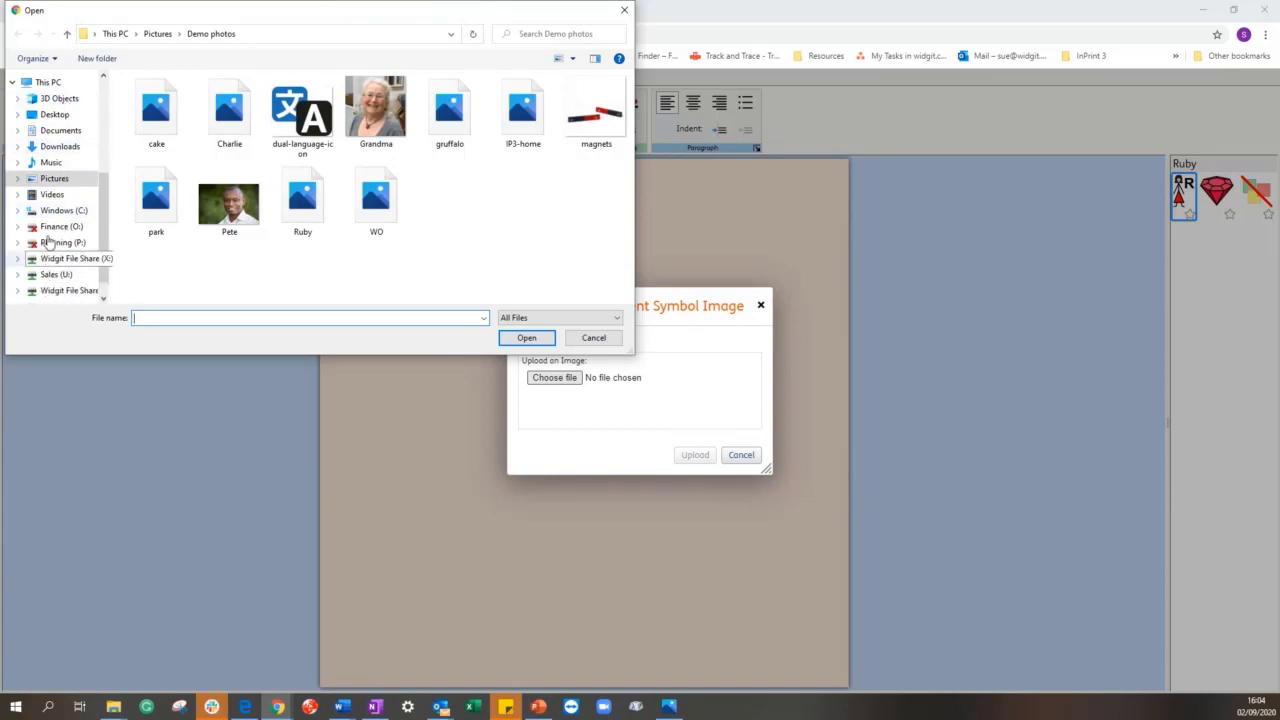
pyautogui.click(300, 205)
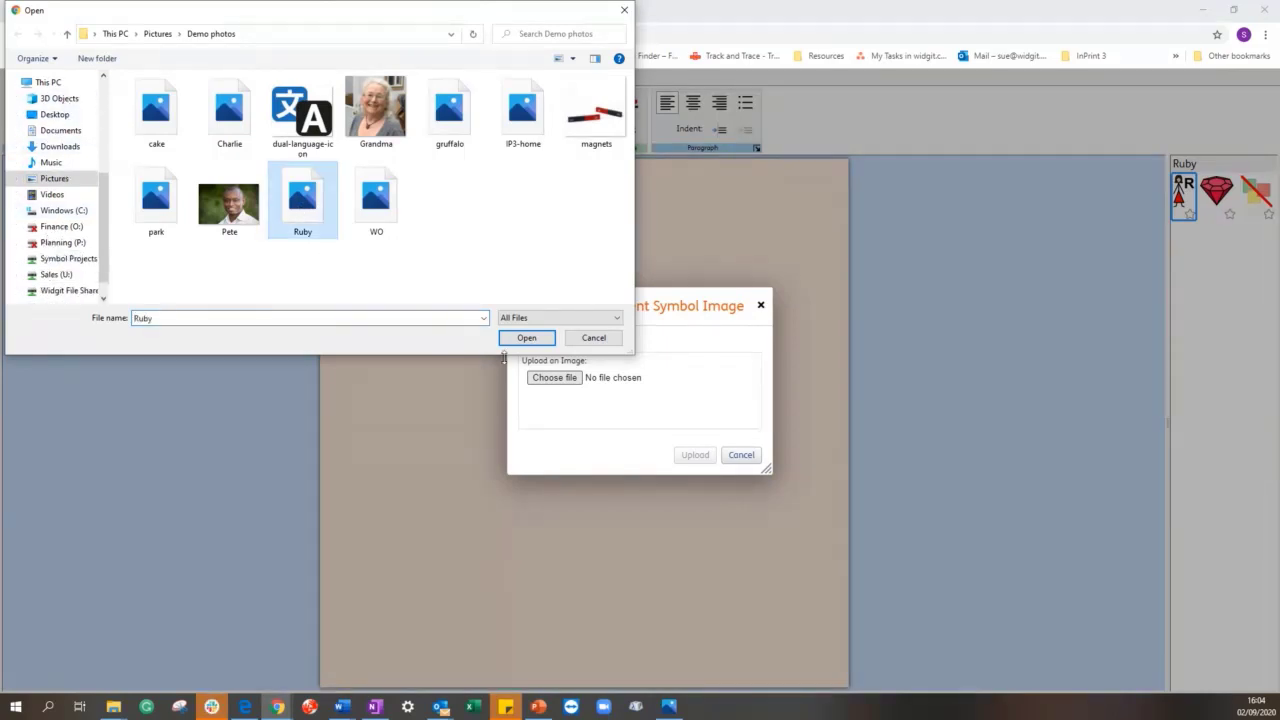
pyautogui.click(527, 338)
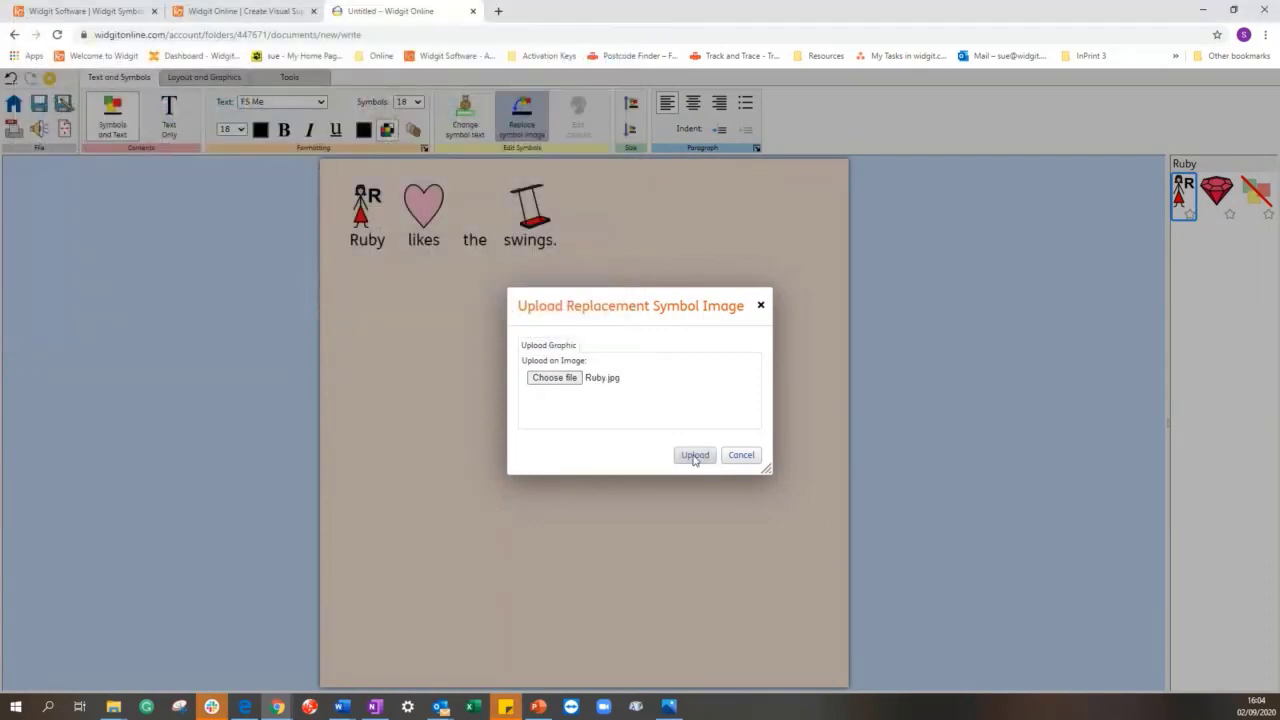
pyautogui.click(693, 457)
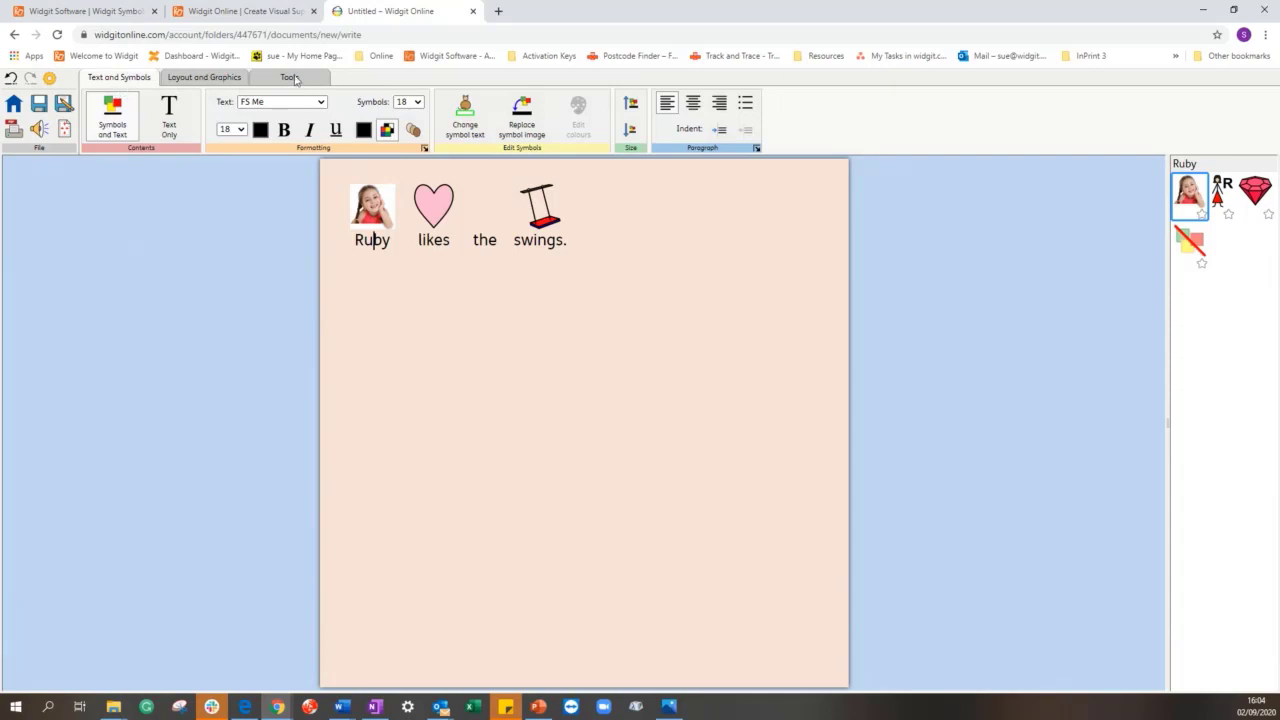
pyautogui.click(212, 80)
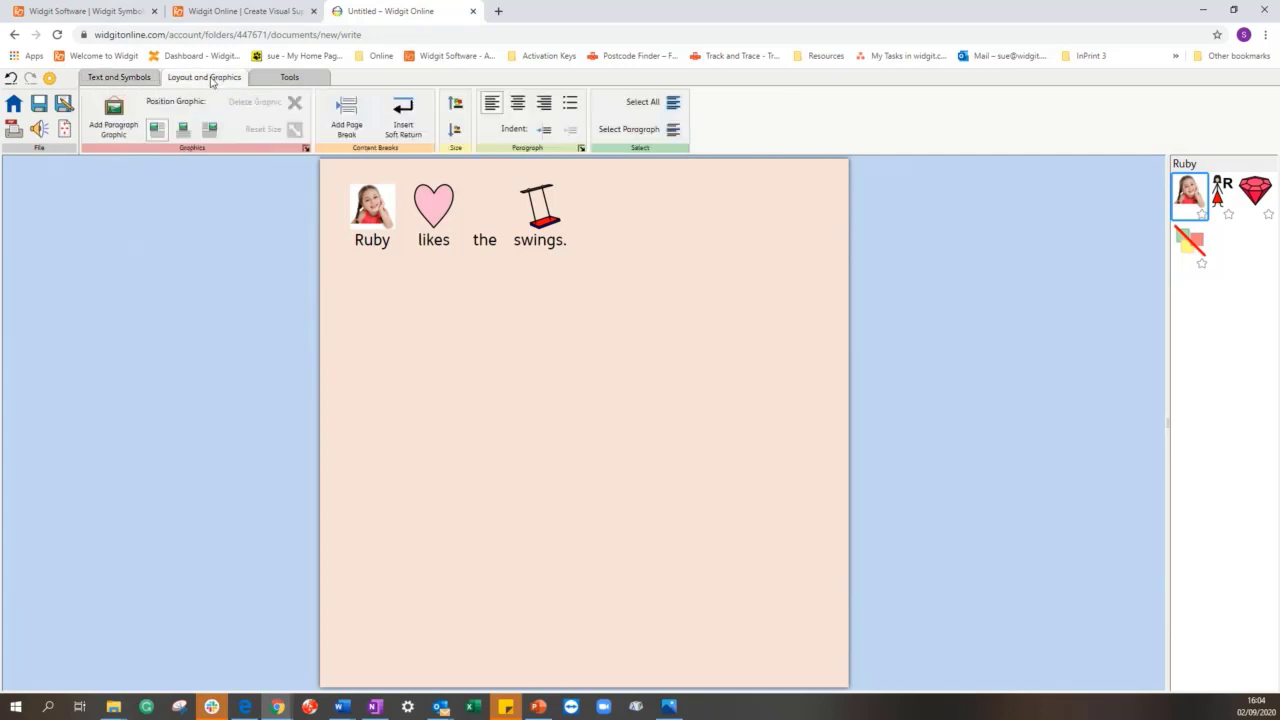
pyautogui.click(280, 79)
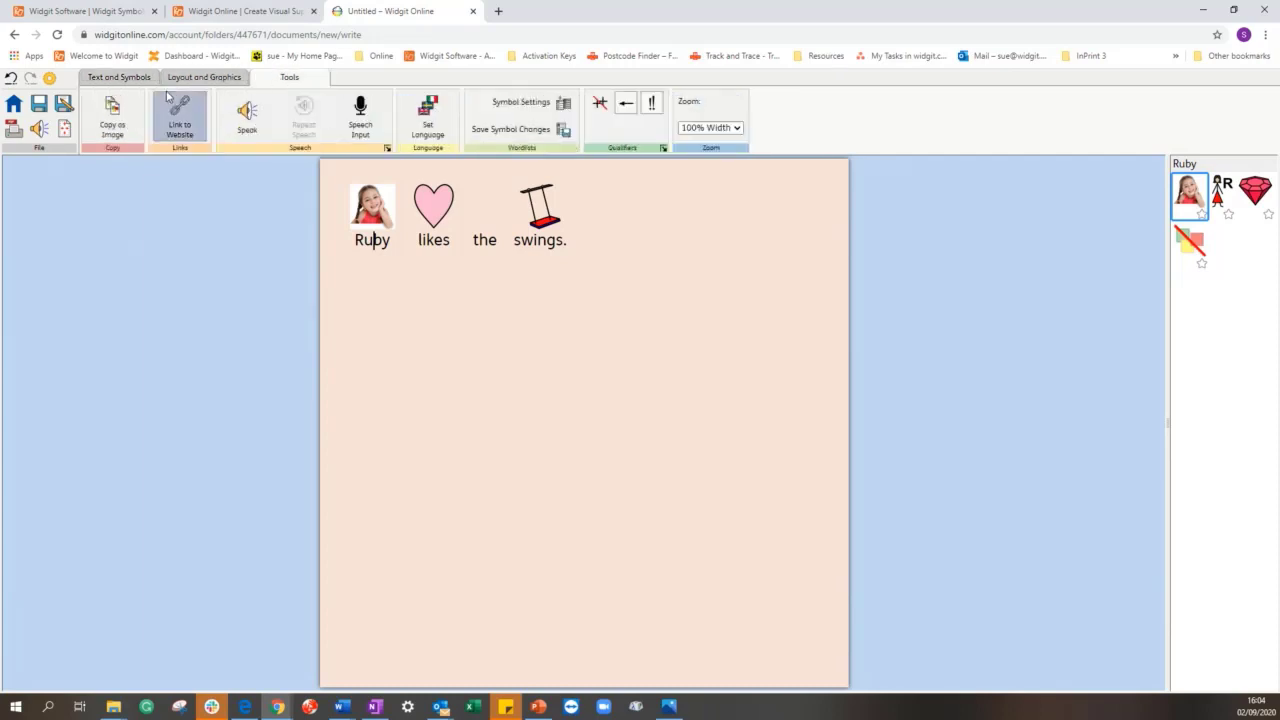
pyautogui.click(130, 80)
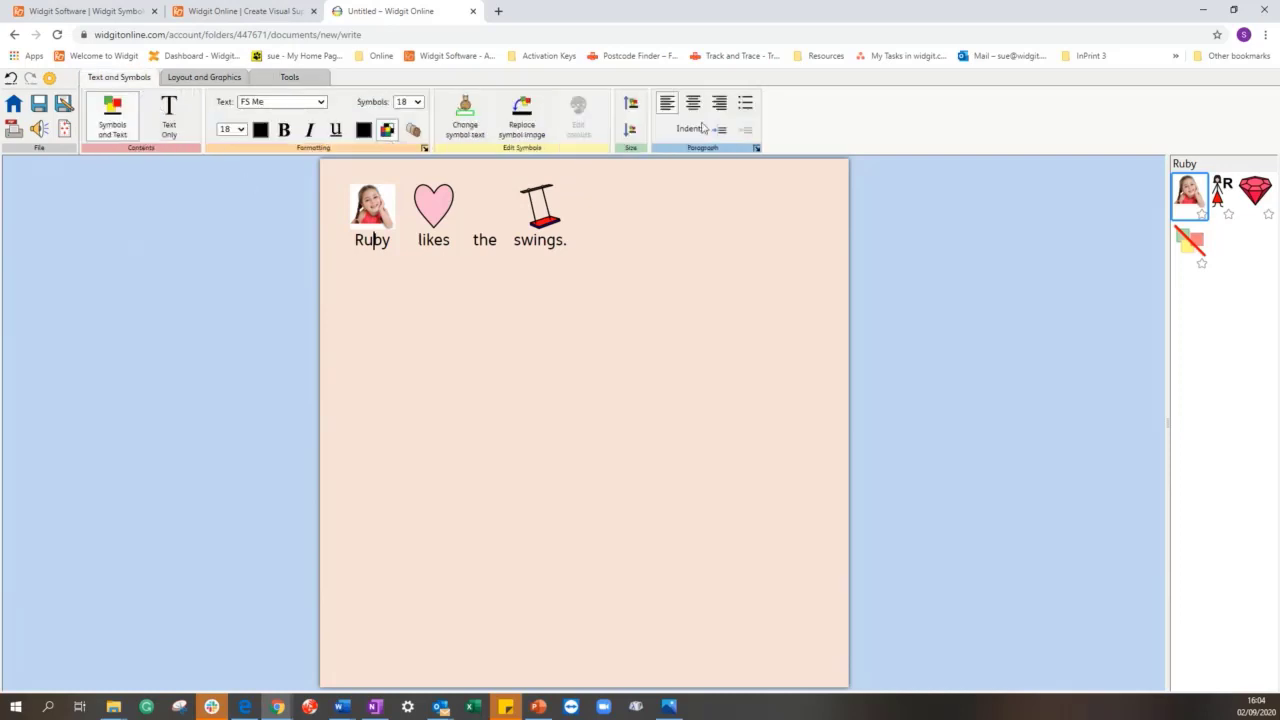
# Add a second line below the first sentence with the girl's first name followed by "can swing very high.".
pyautogui.click(642, 245)
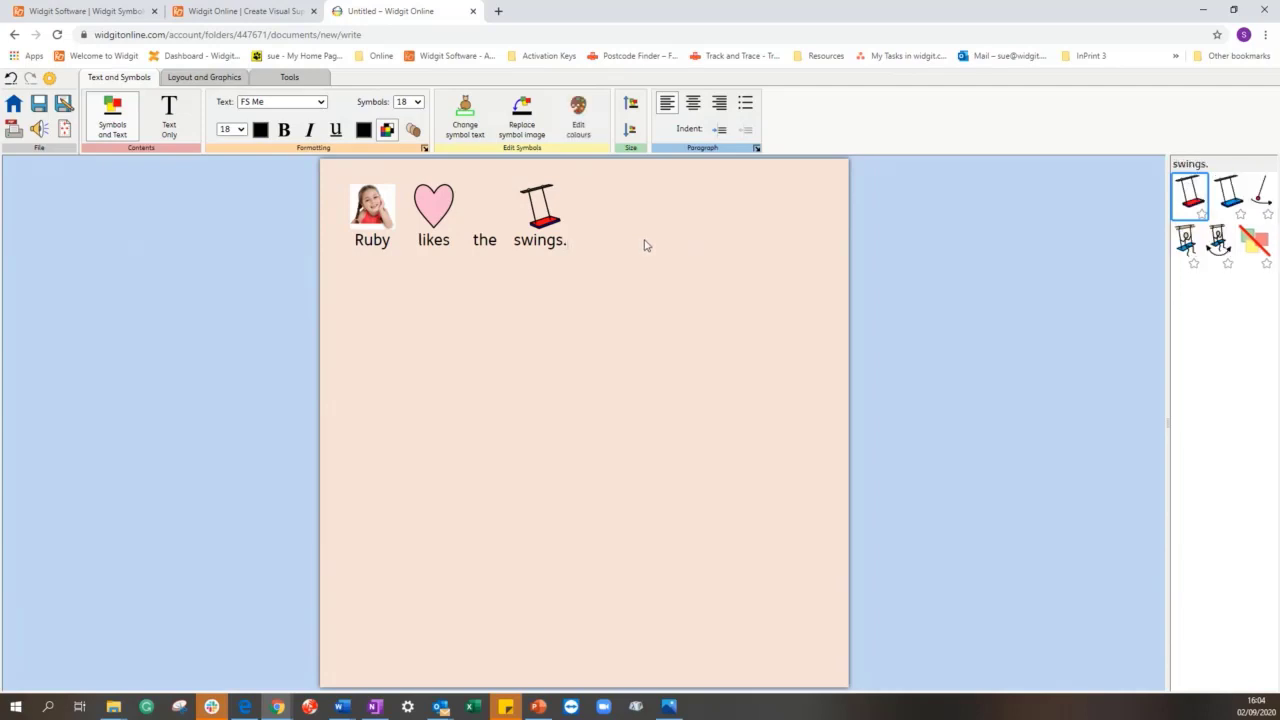
pyautogui.press('Return')
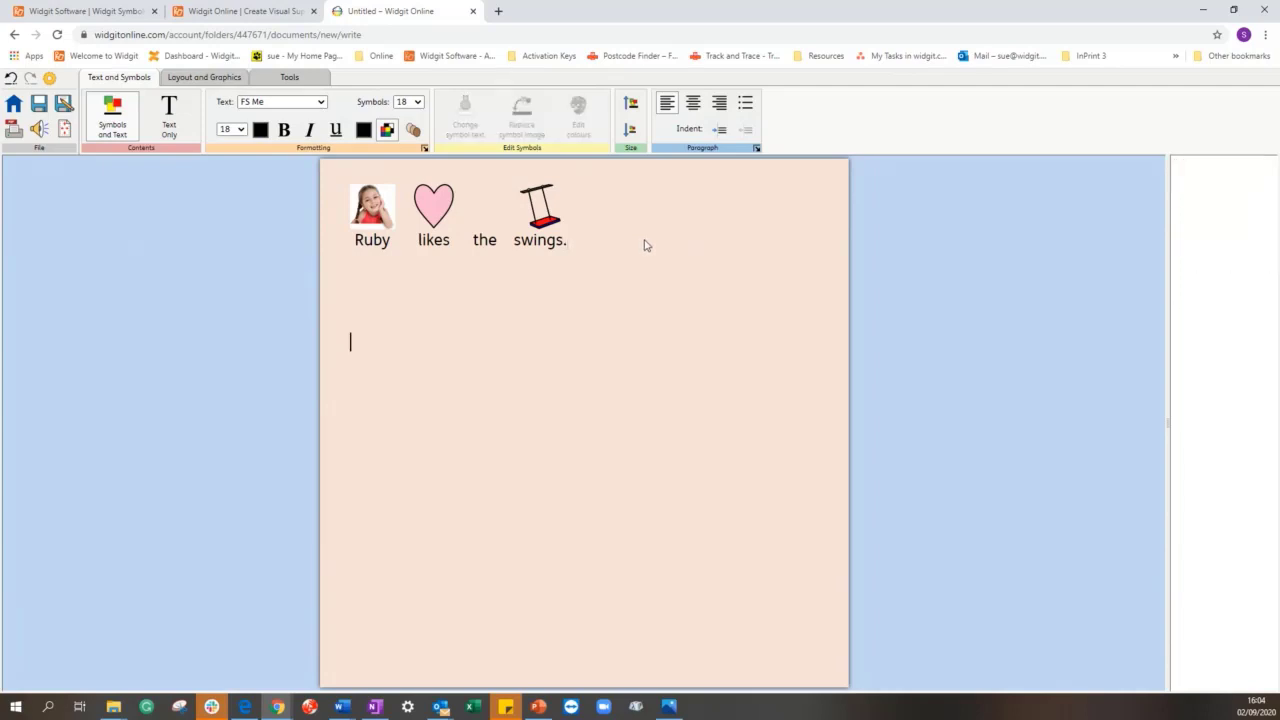
pyautogui.write('Rub')
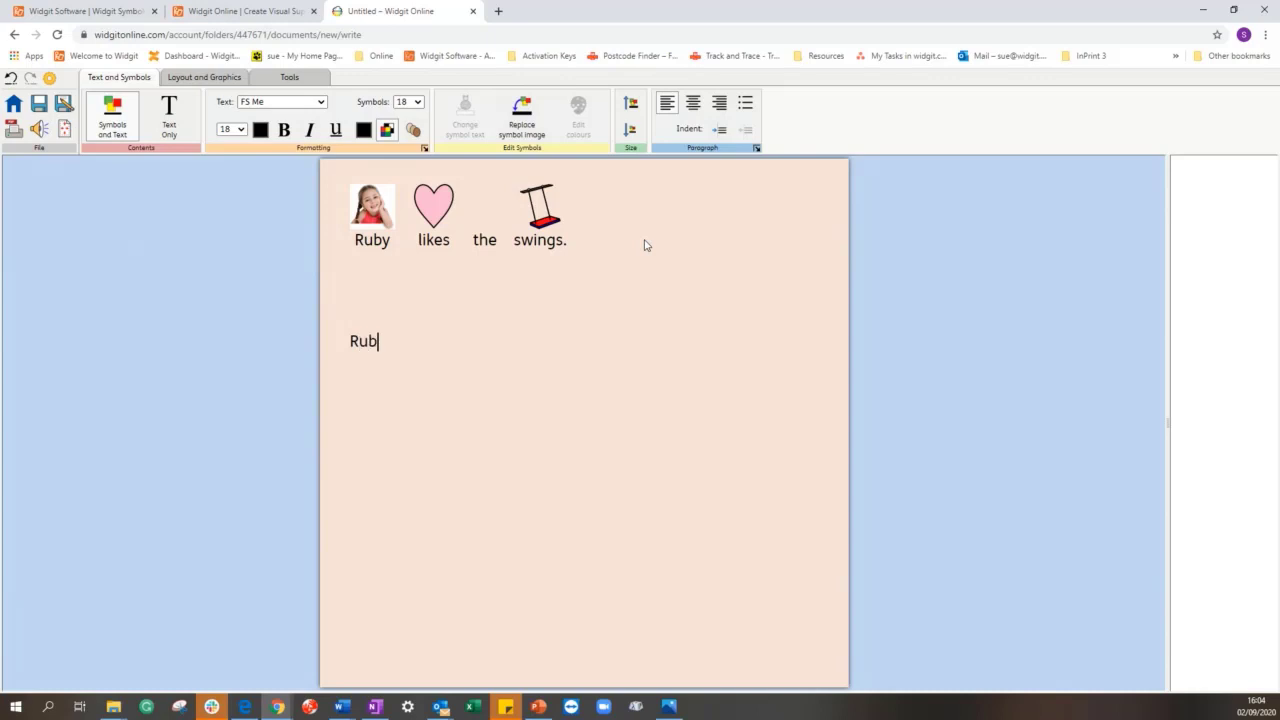
pyautogui.write('y can swing very ')
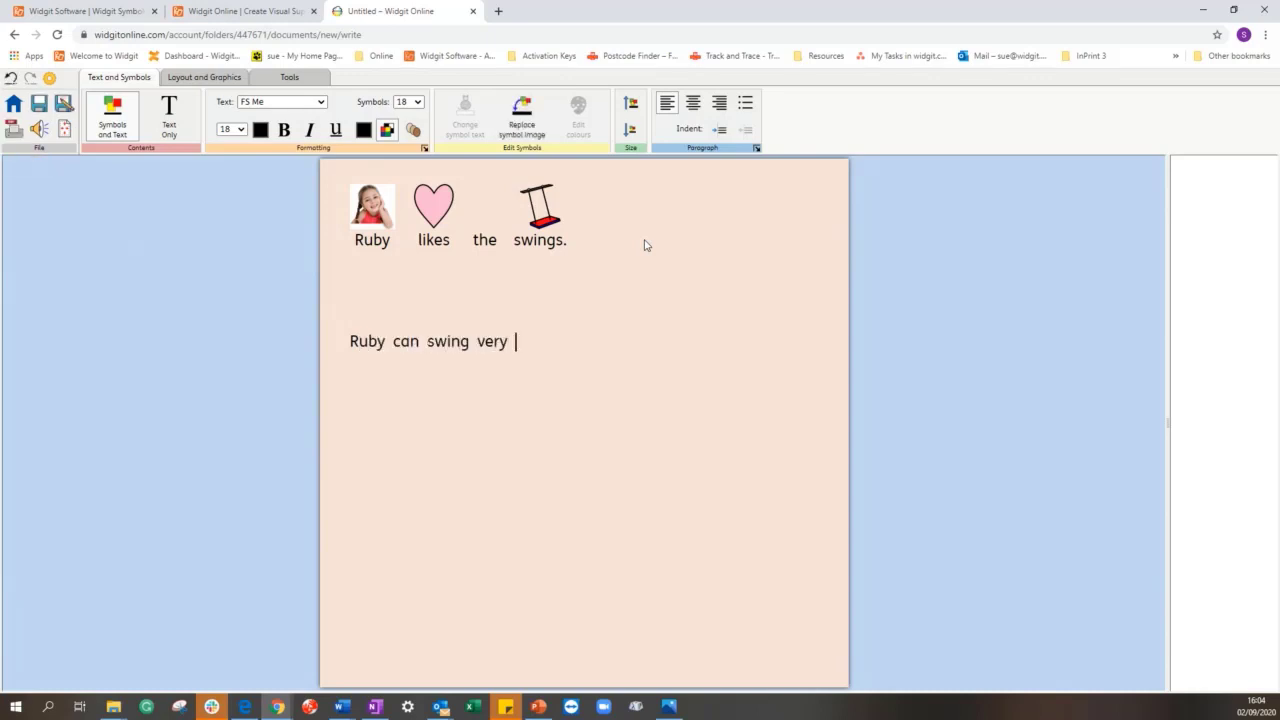
pyautogui.write('high.')
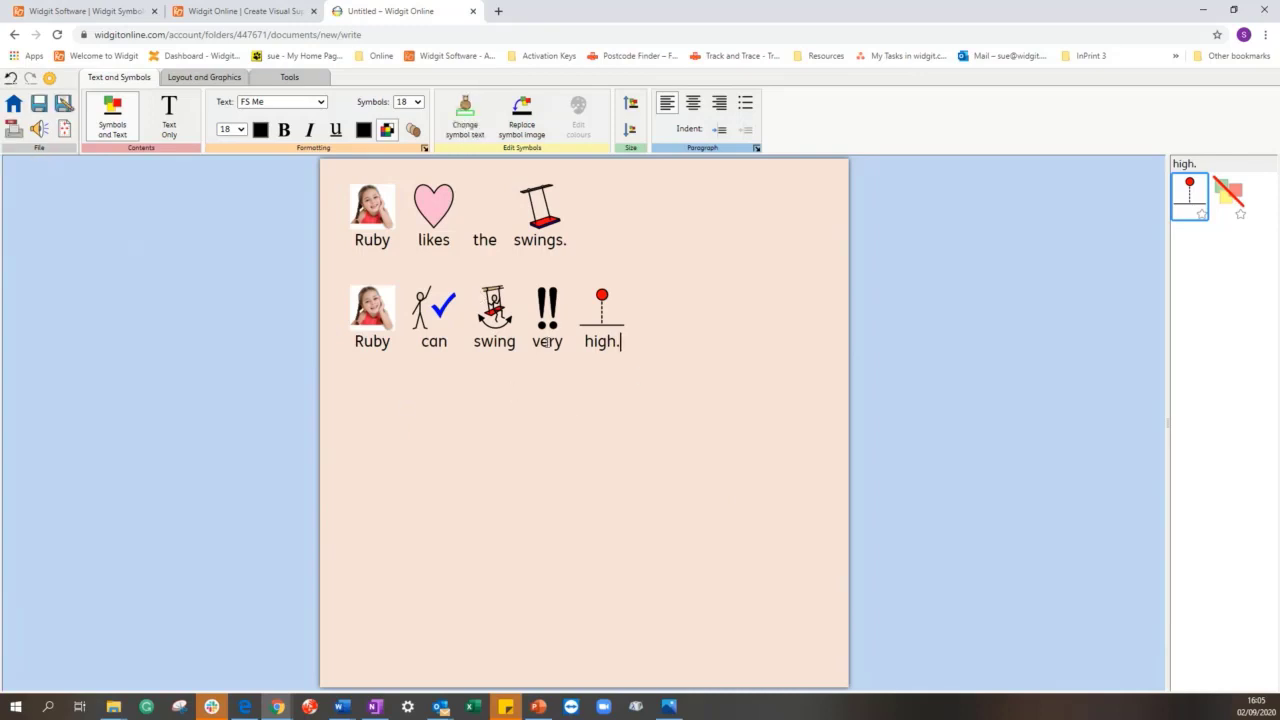
# Remove the symbol above "very" in the second sentence and check the symbol choices for "swing".
pyautogui.click(553, 341)
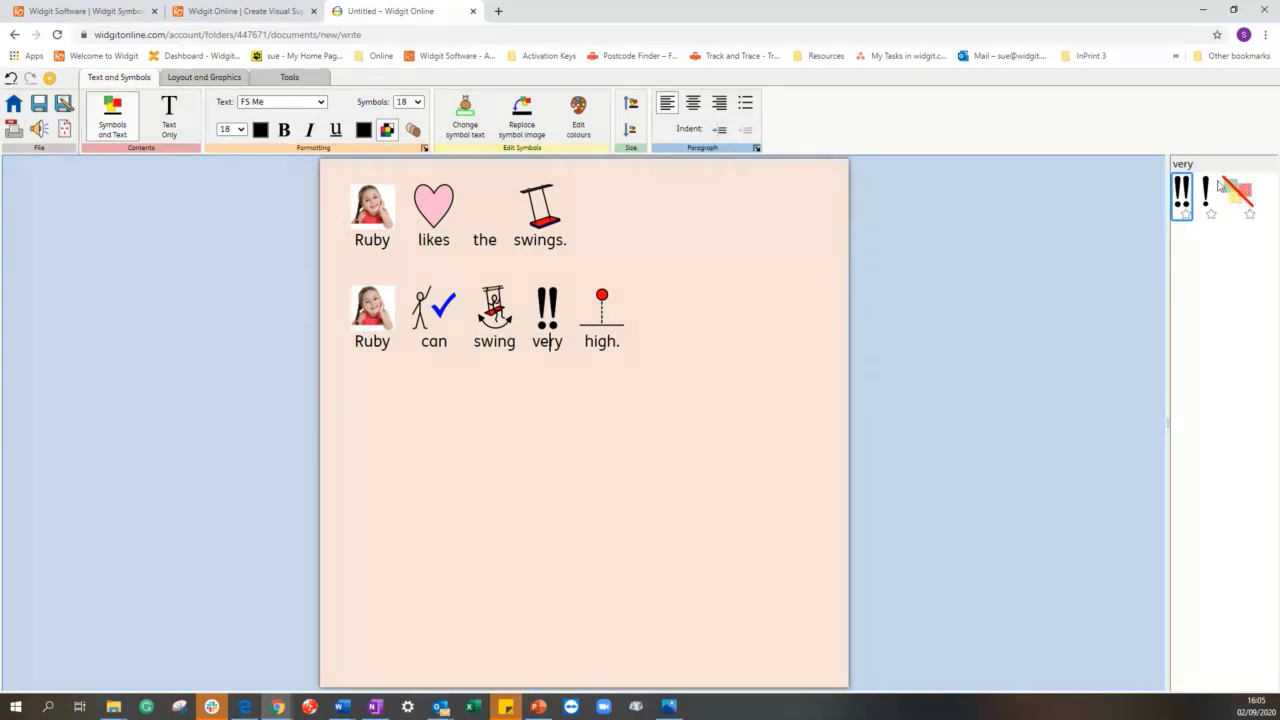
pyautogui.click(1236, 193)
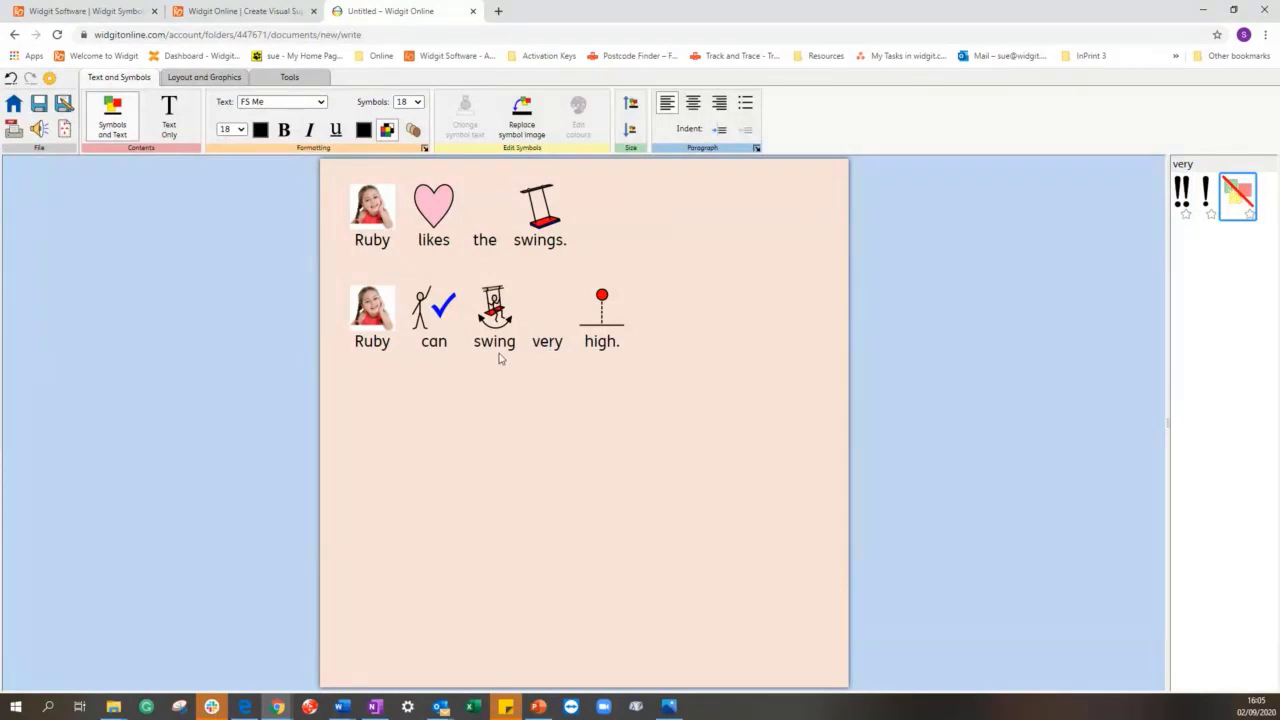
pyautogui.click(499, 341)
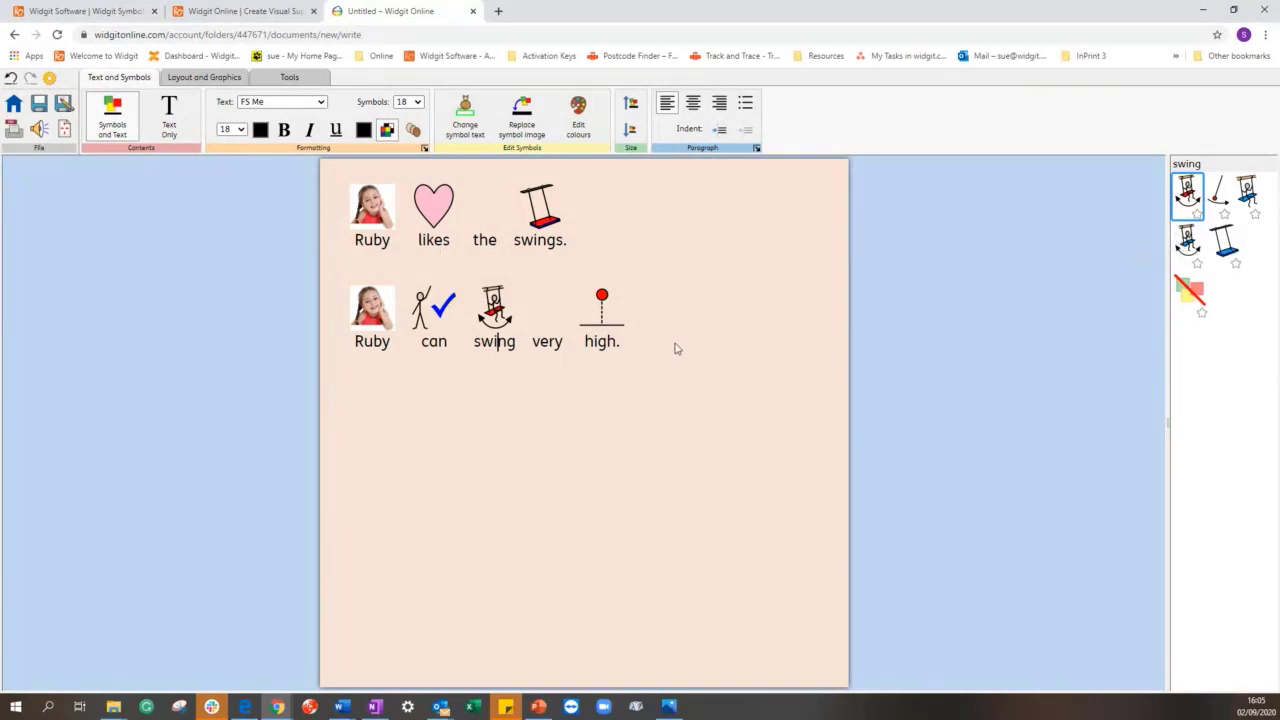
# Change the text under the swings symbol in the first sentence to "sky high".
pyautogui.click(539, 241)
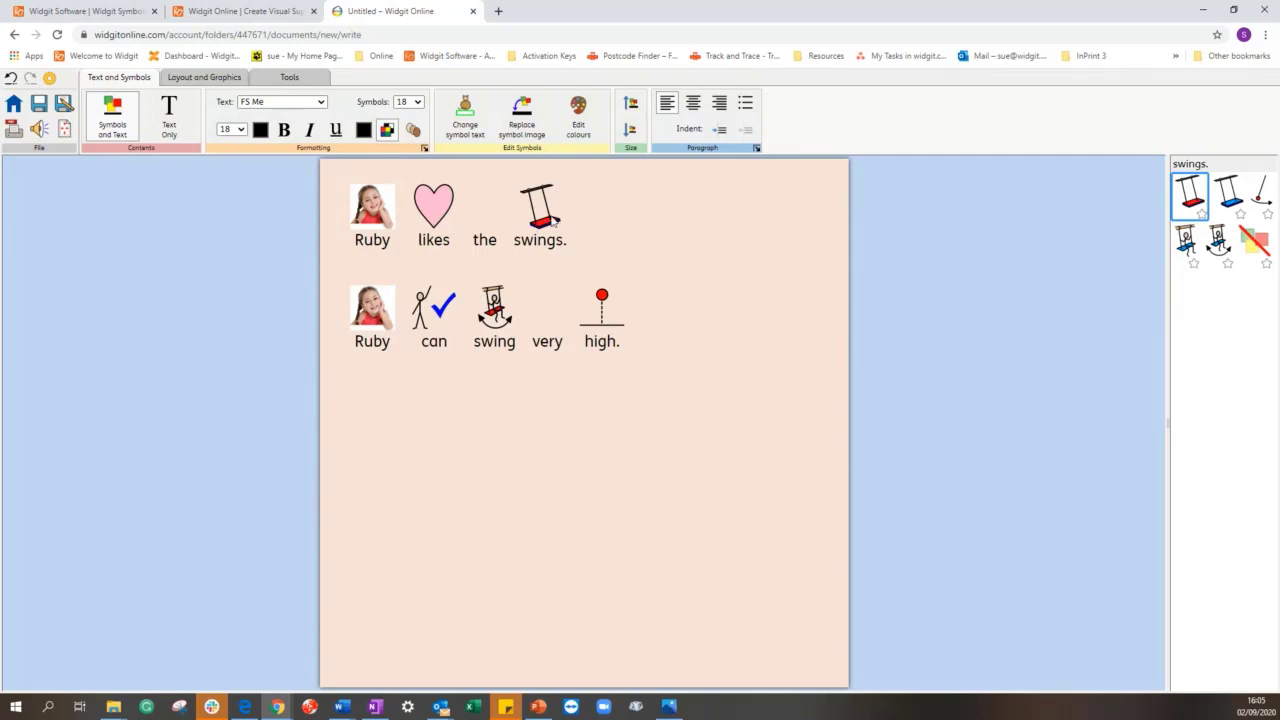
pyautogui.click(468, 128)
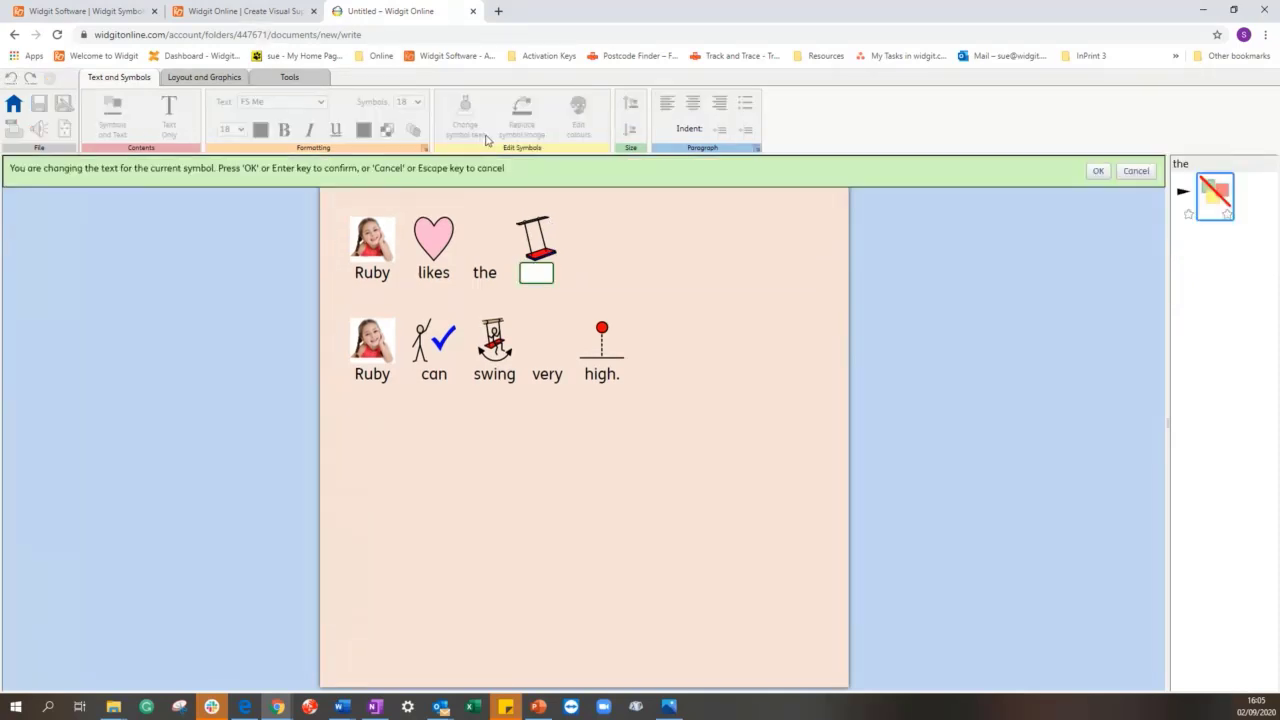
pyautogui.write('sky high')
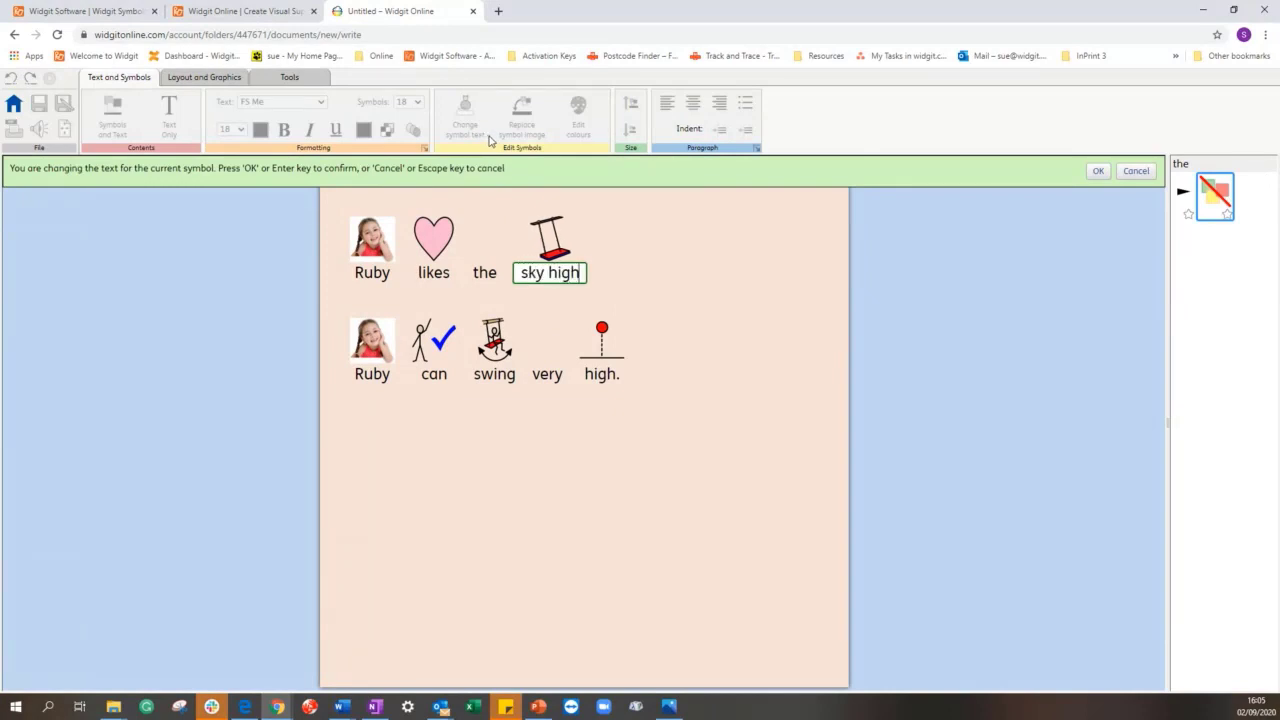
pyautogui.click(1098, 171)
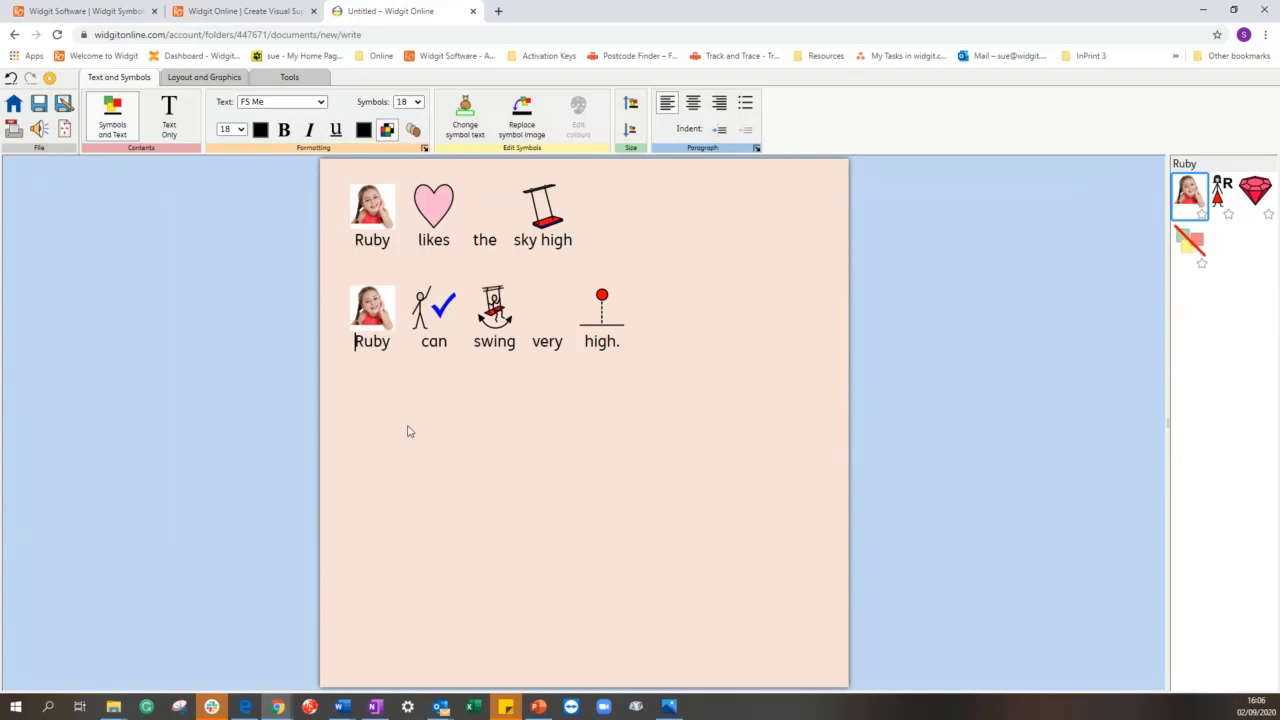
# Insert the park image from the Demo photos folder as a paragraph graphic on a new line above the first sentence.
pyautogui.click(356, 246)
pyautogui.press('Return')
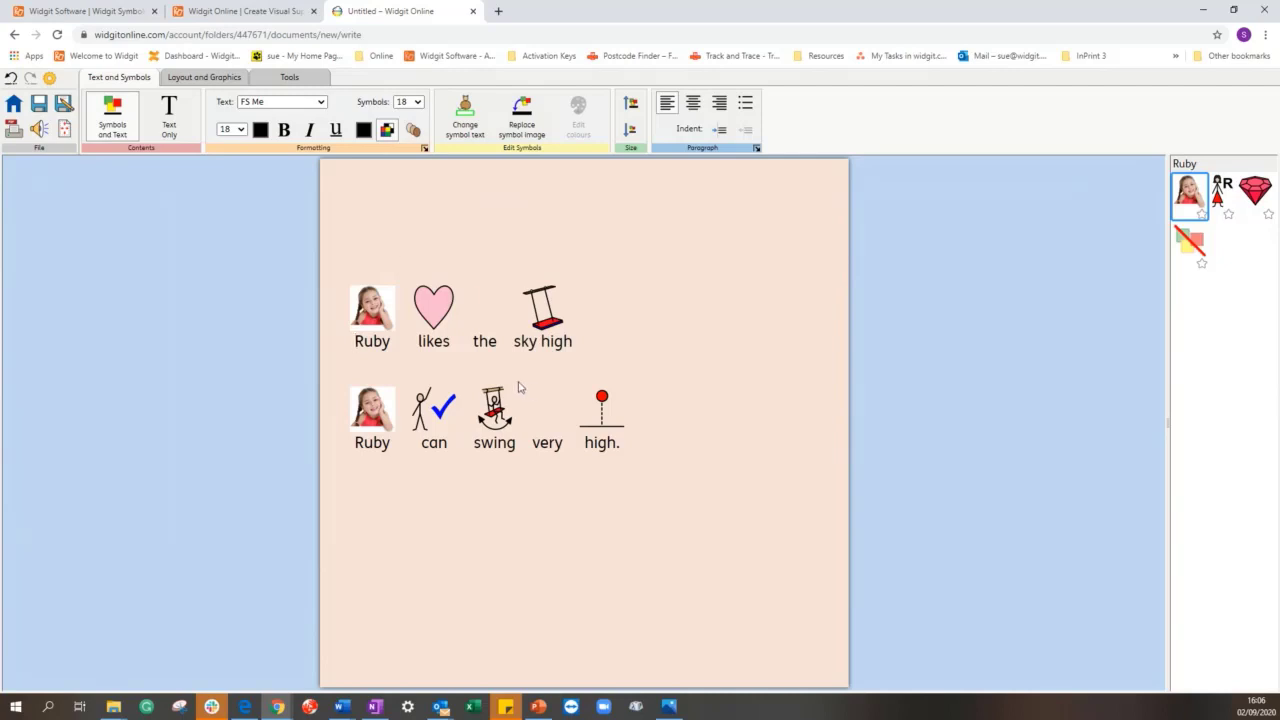
pyautogui.click(381, 210)
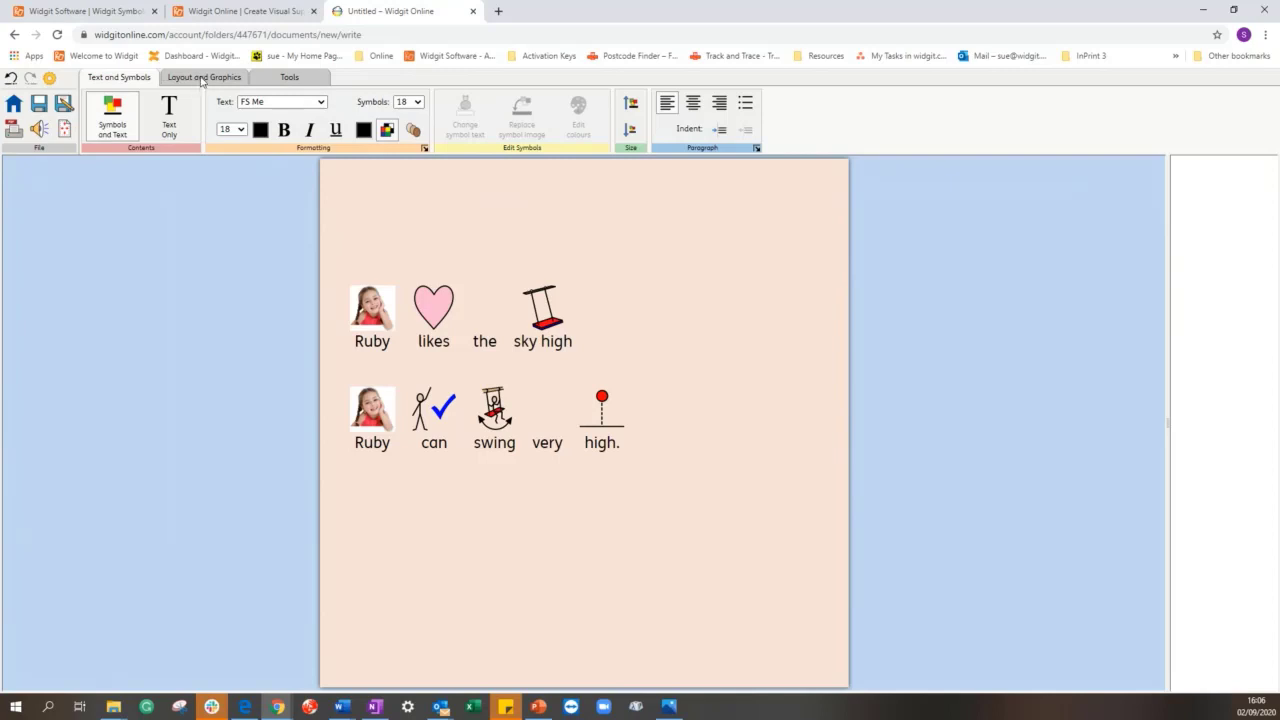
pyautogui.click(201, 78)
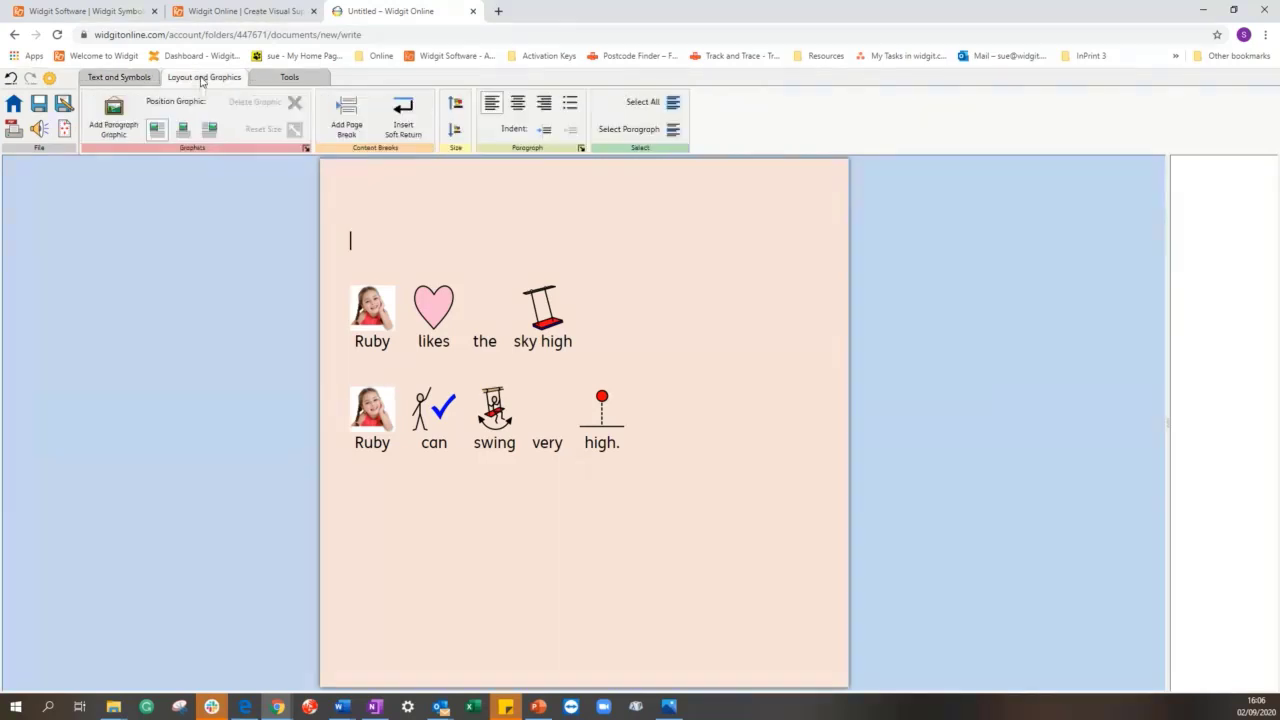
pyautogui.click(115, 117)
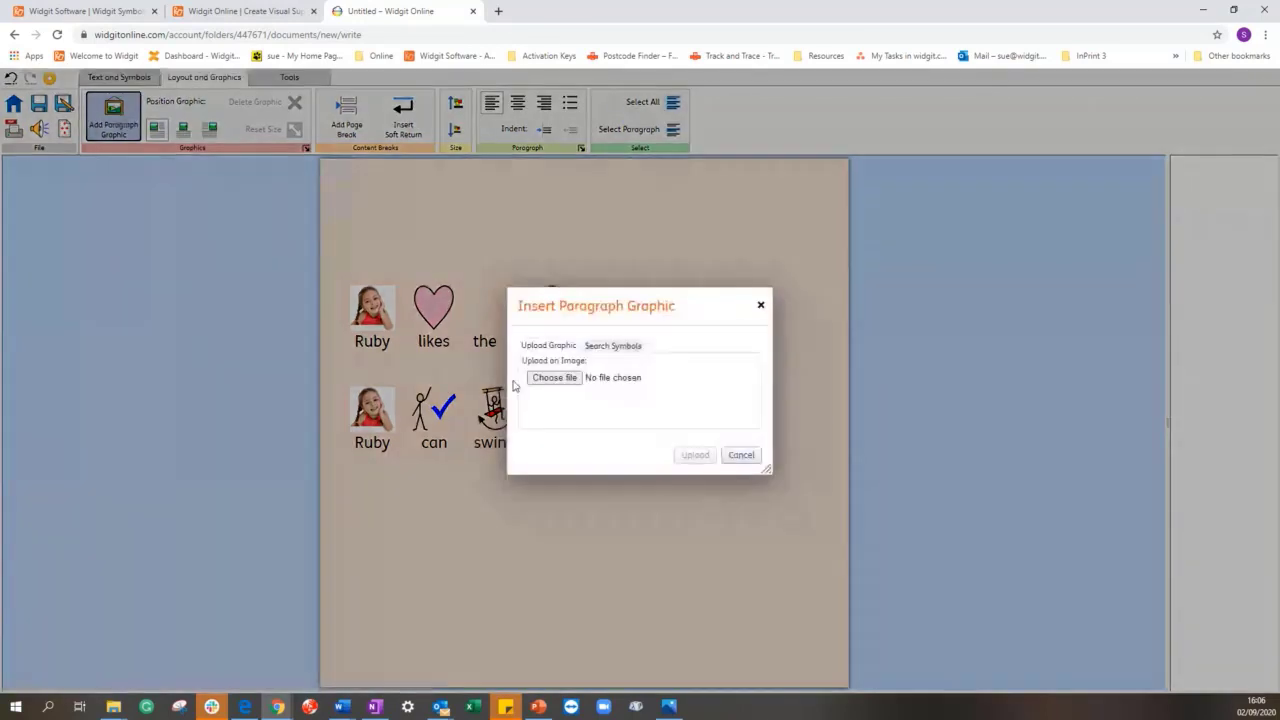
pyautogui.click(544, 378)
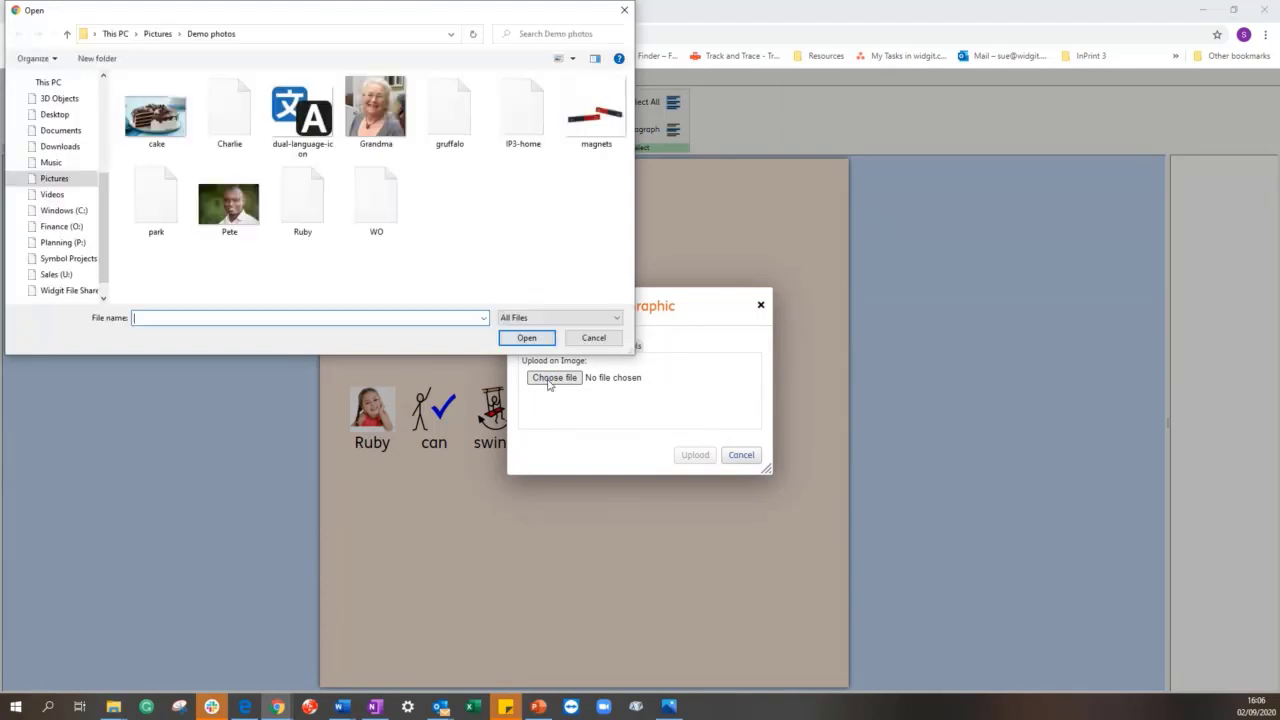
pyautogui.click(160, 203)
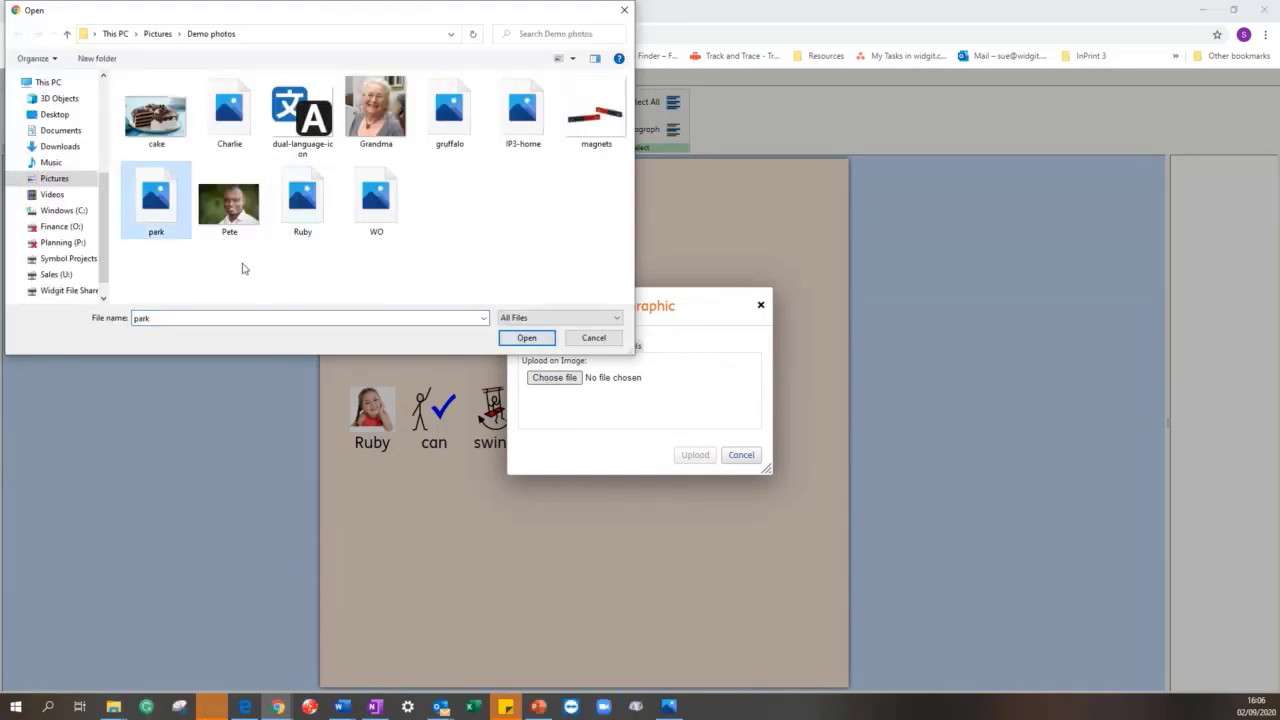
pyautogui.click(527, 338)
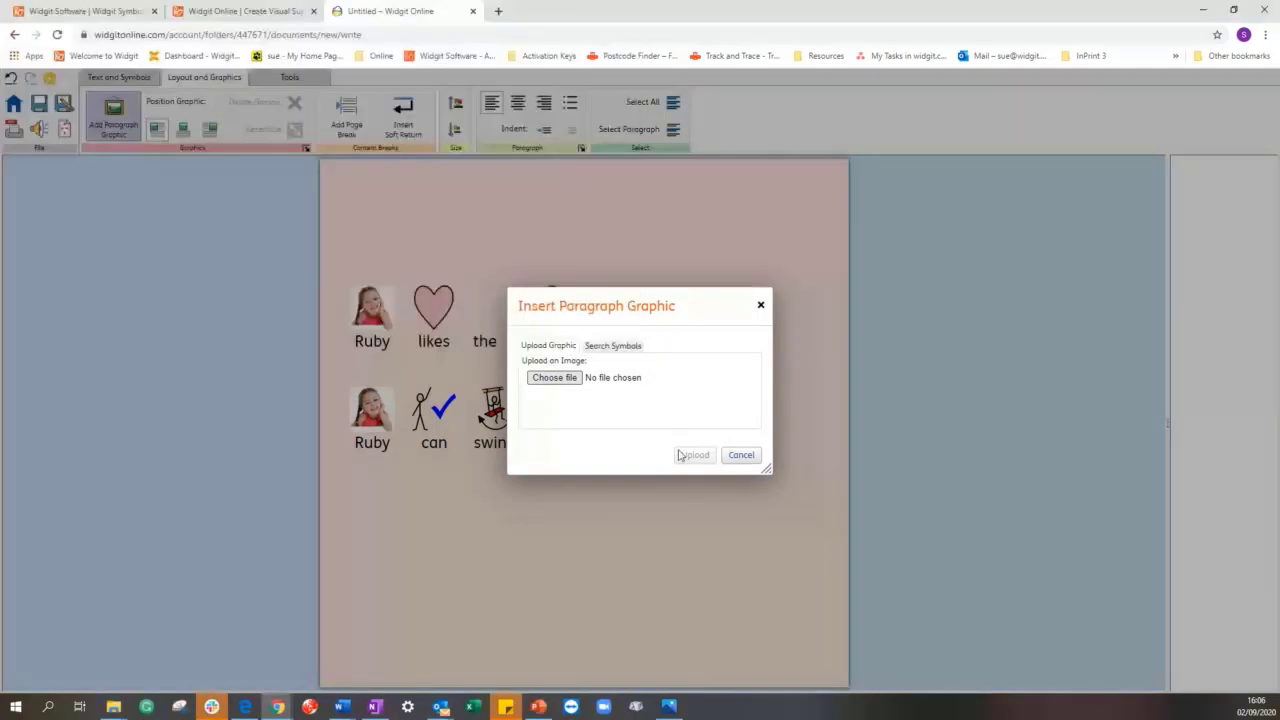
pyautogui.click(692, 456)
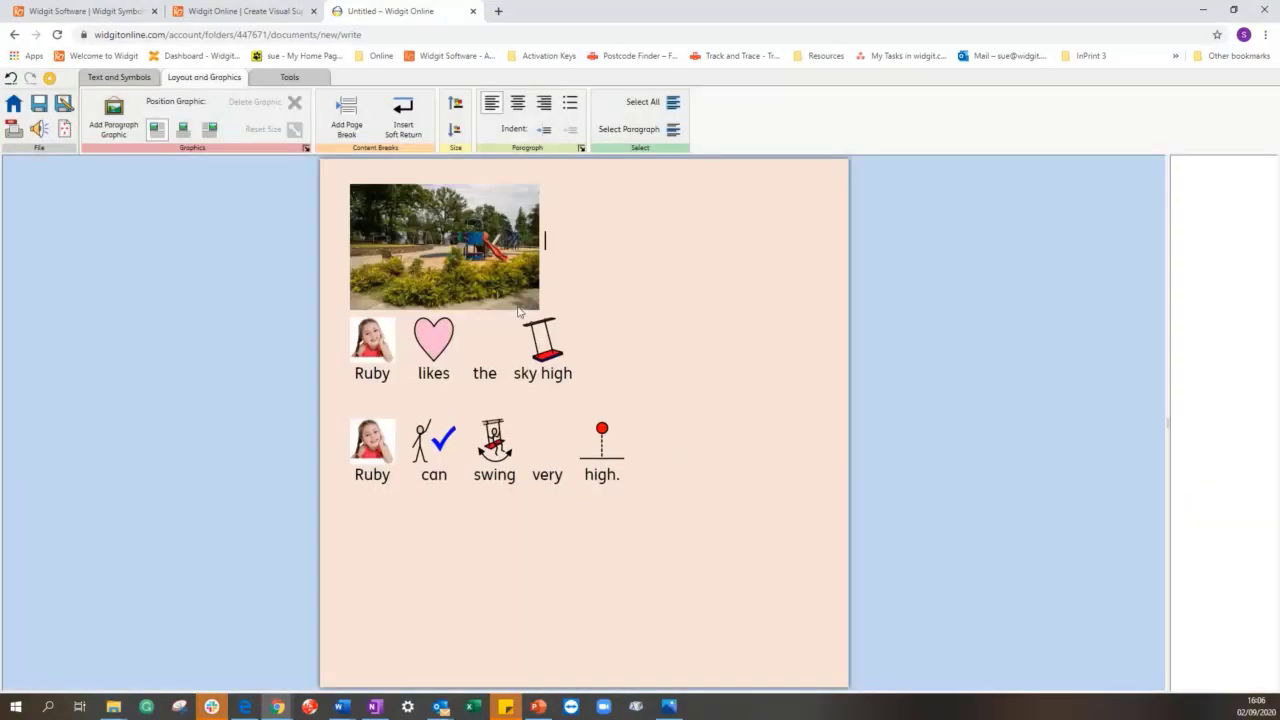
# Enlarge the park photo proportionally to about half the page width and centre it above the text.
pyautogui.click(460, 241)
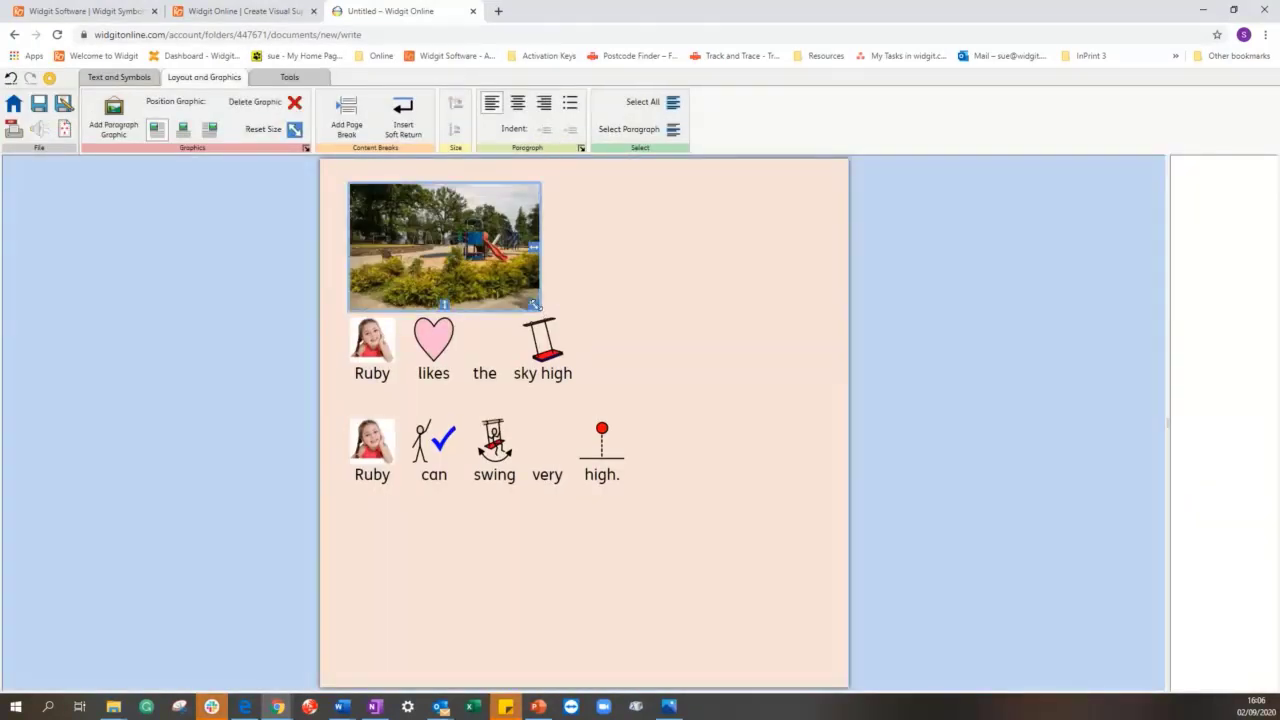
pyautogui.moveTo(538, 310); pyautogui.dragTo(629, 368)
pyautogui.click(184, 130)
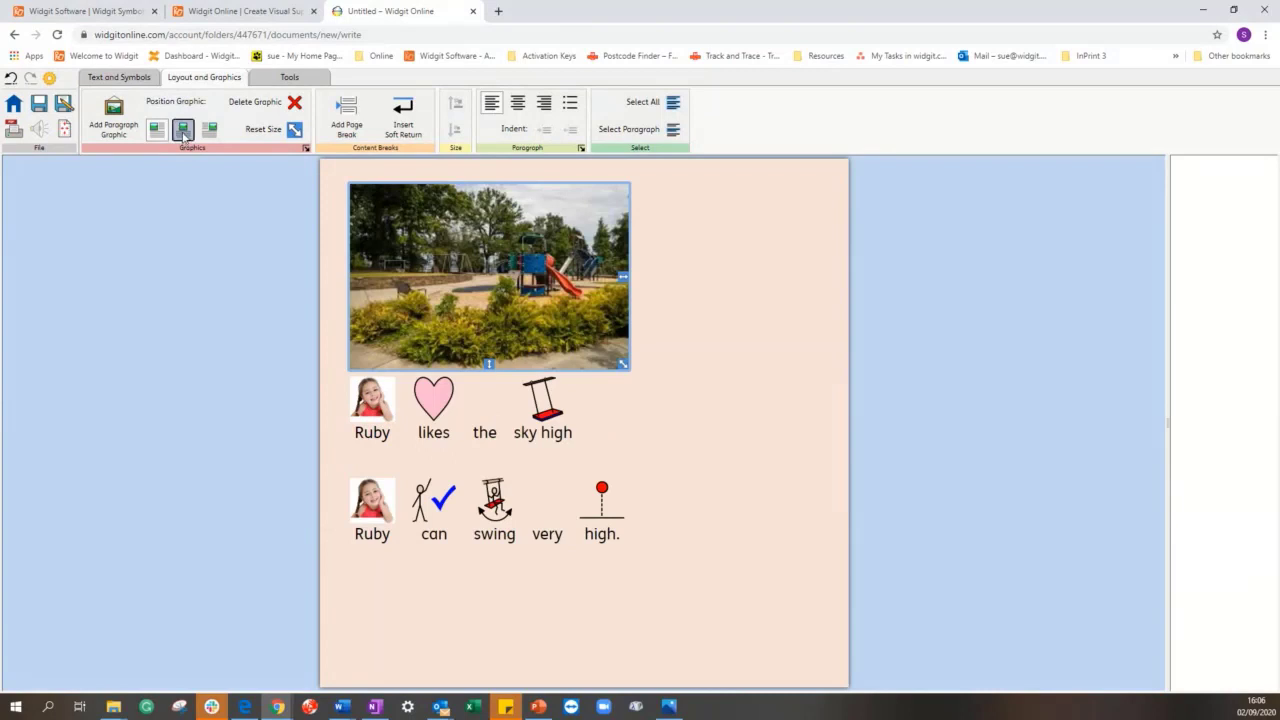
pyautogui.click(209, 130)
pyautogui.click(184, 136)
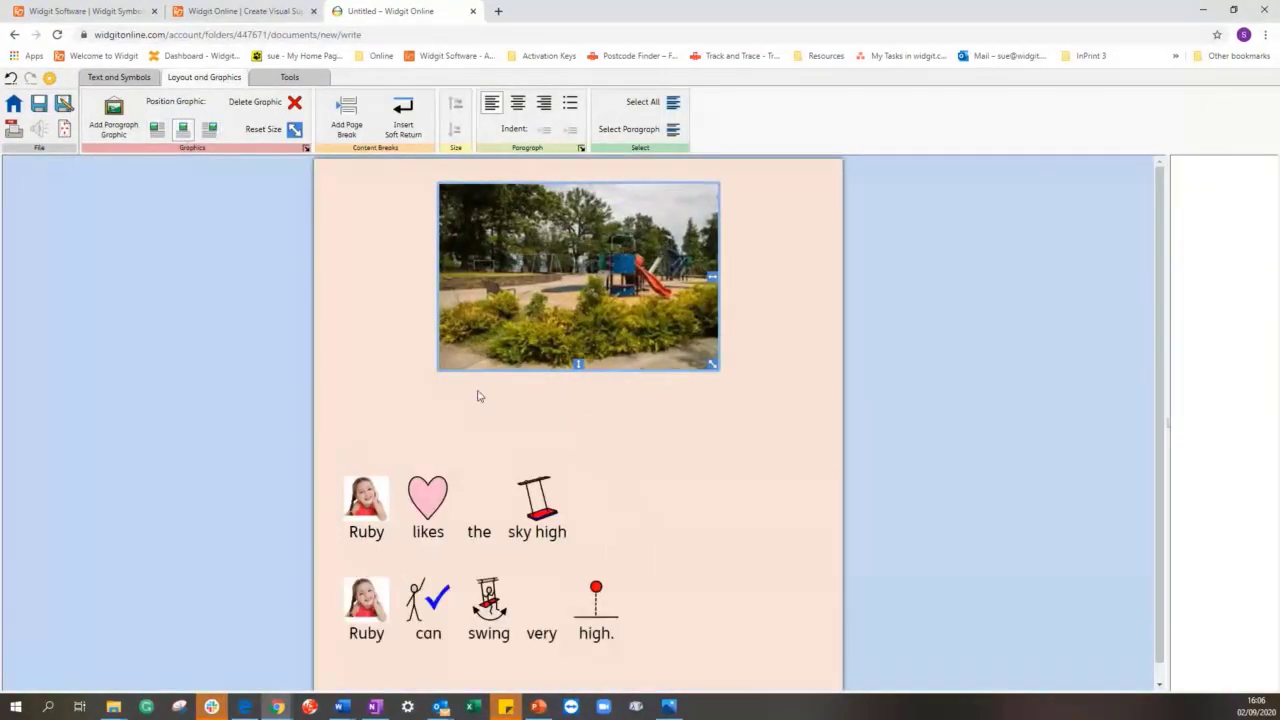
pyautogui.click(386, 432)
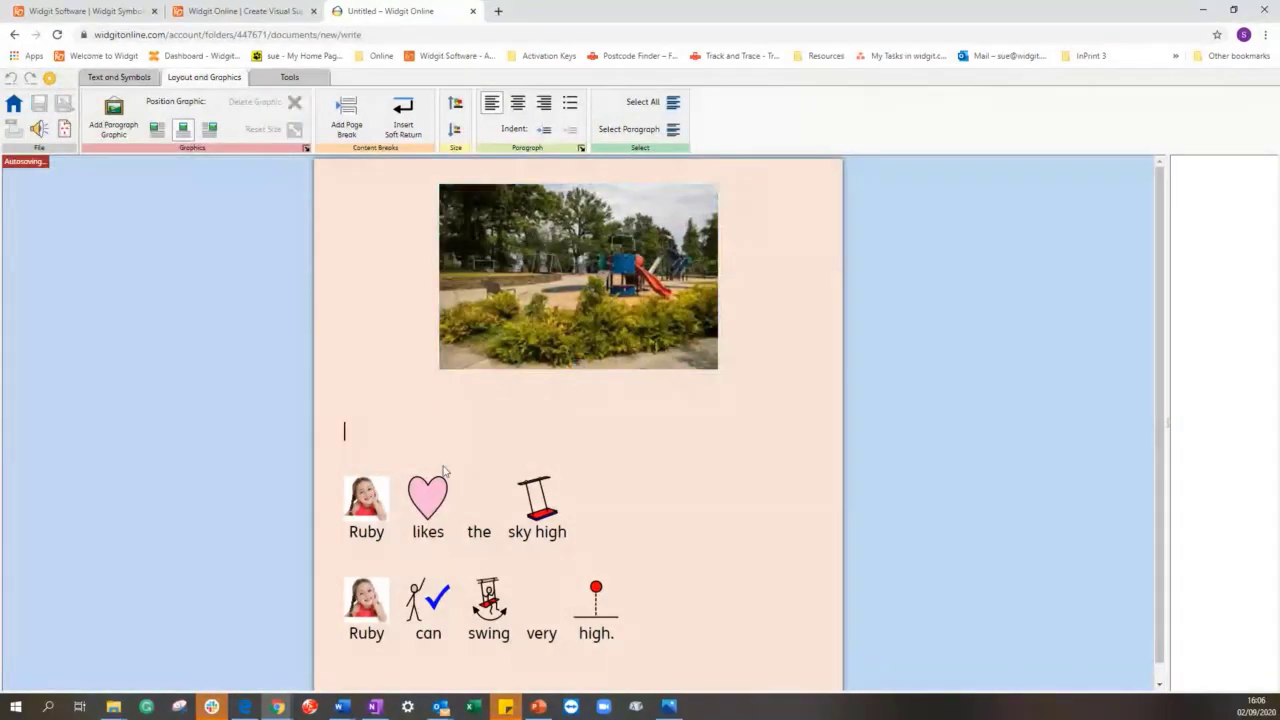
# Add two blank lines below the second sentence.
pyautogui.scroll(-1, 635, 463)
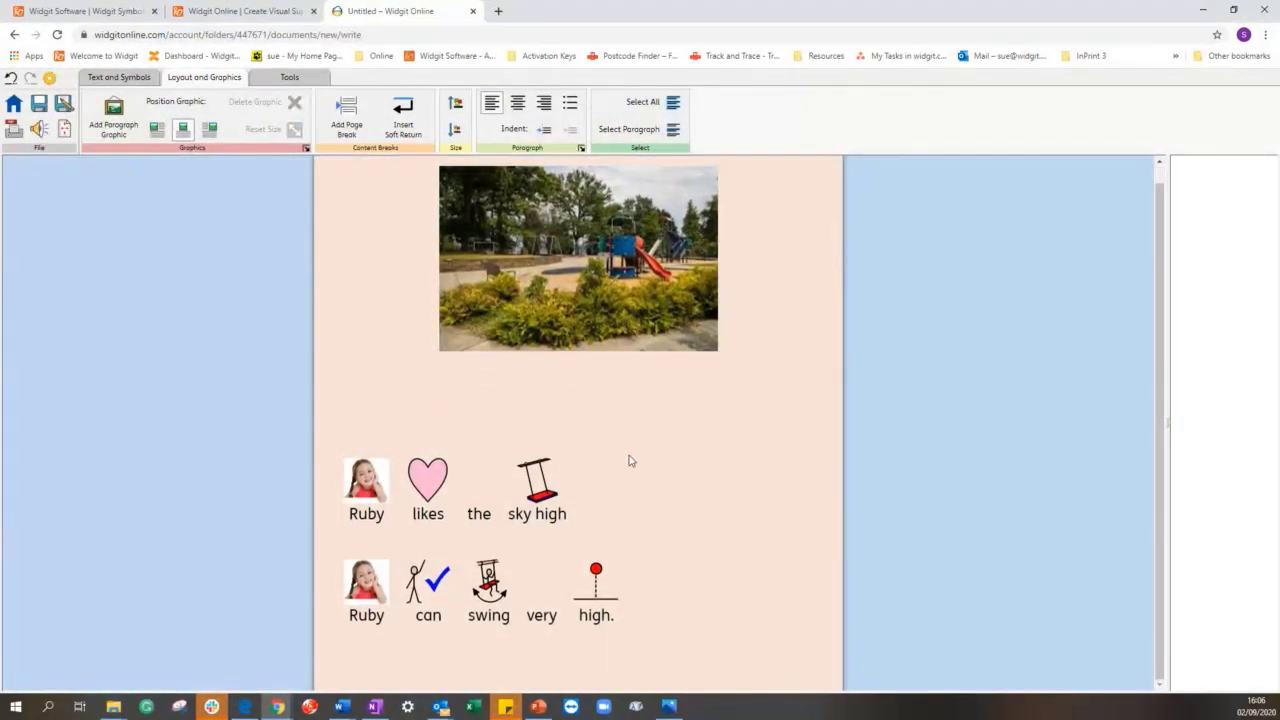
pyautogui.click(659, 626)
pyautogui.press('Return')
pyautogui.press('Return')
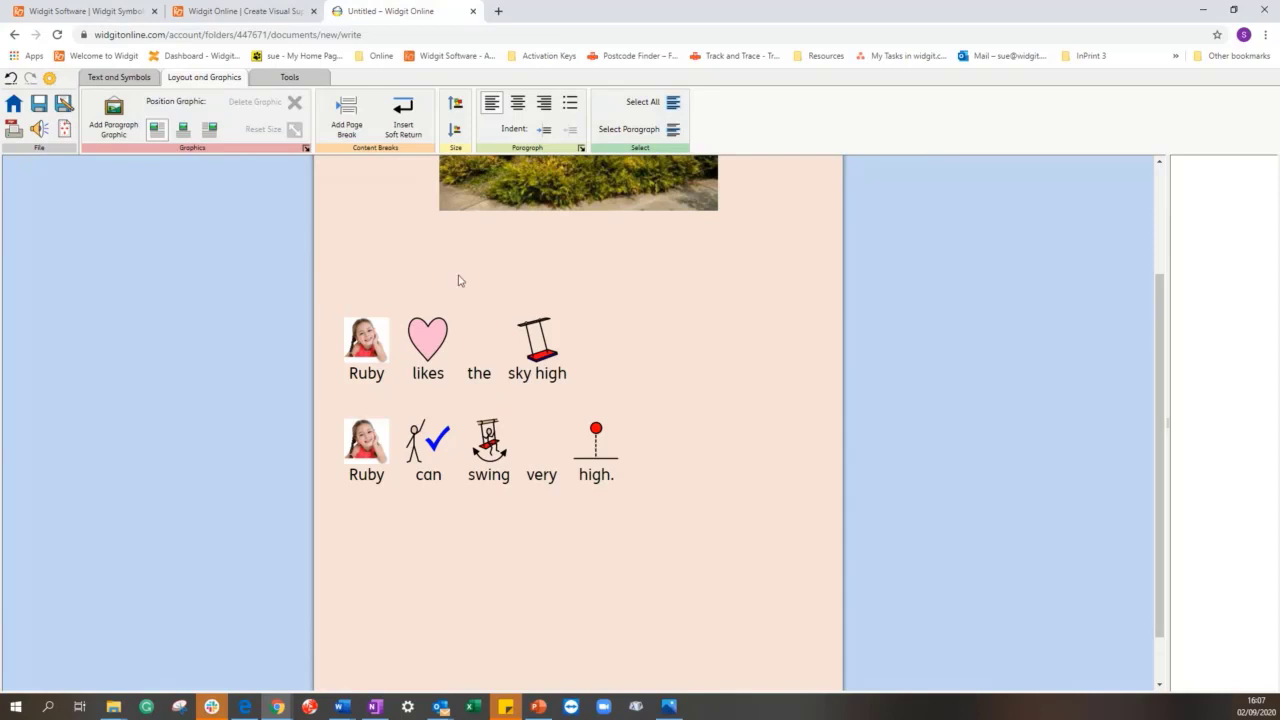
# Have the whole first sentence read aloud with the Speak tool.
pyautogui.click(292, 80)
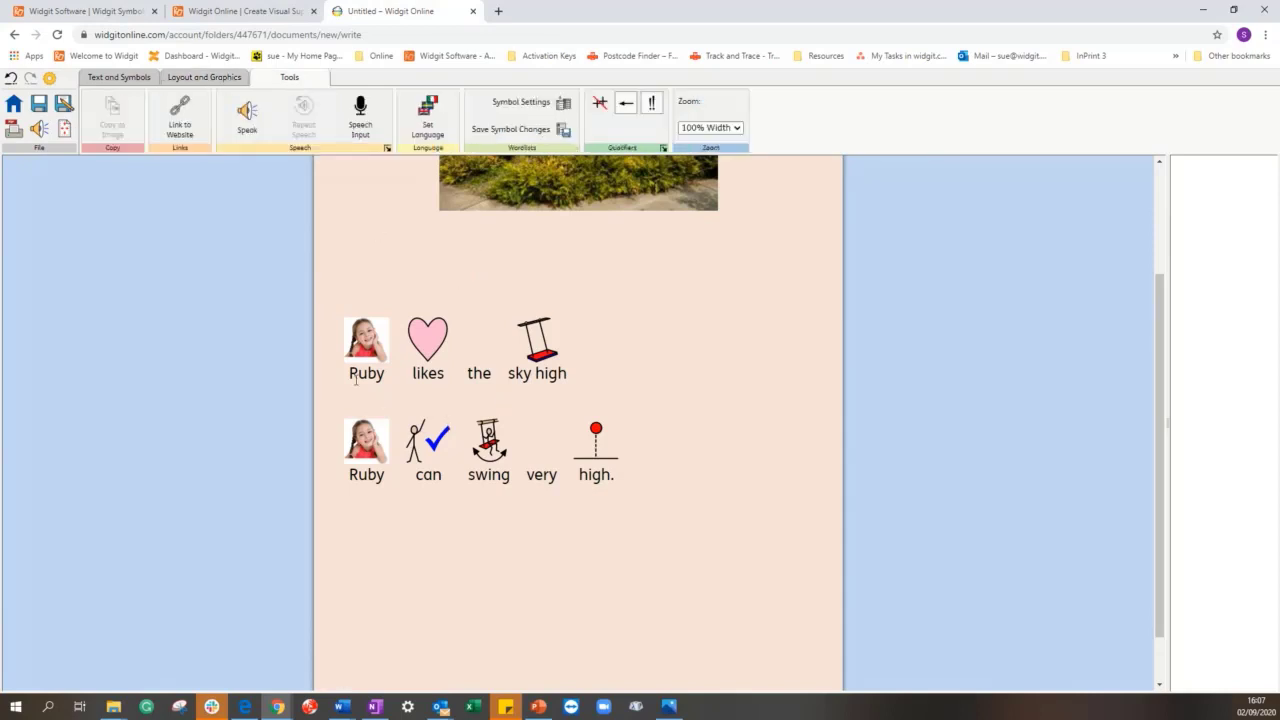
pyautogui.moveTo(346, 376); pyautogui.dragTo(600, 391)
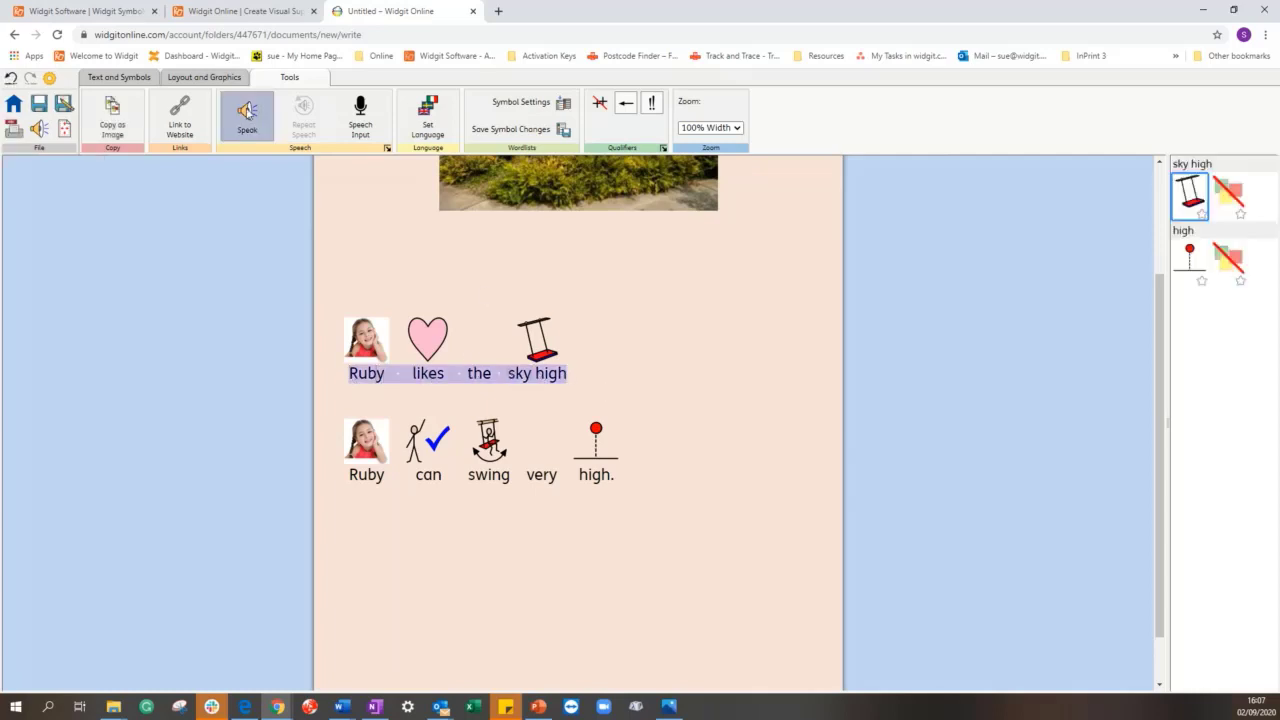
pyautogui.click(247, 117)
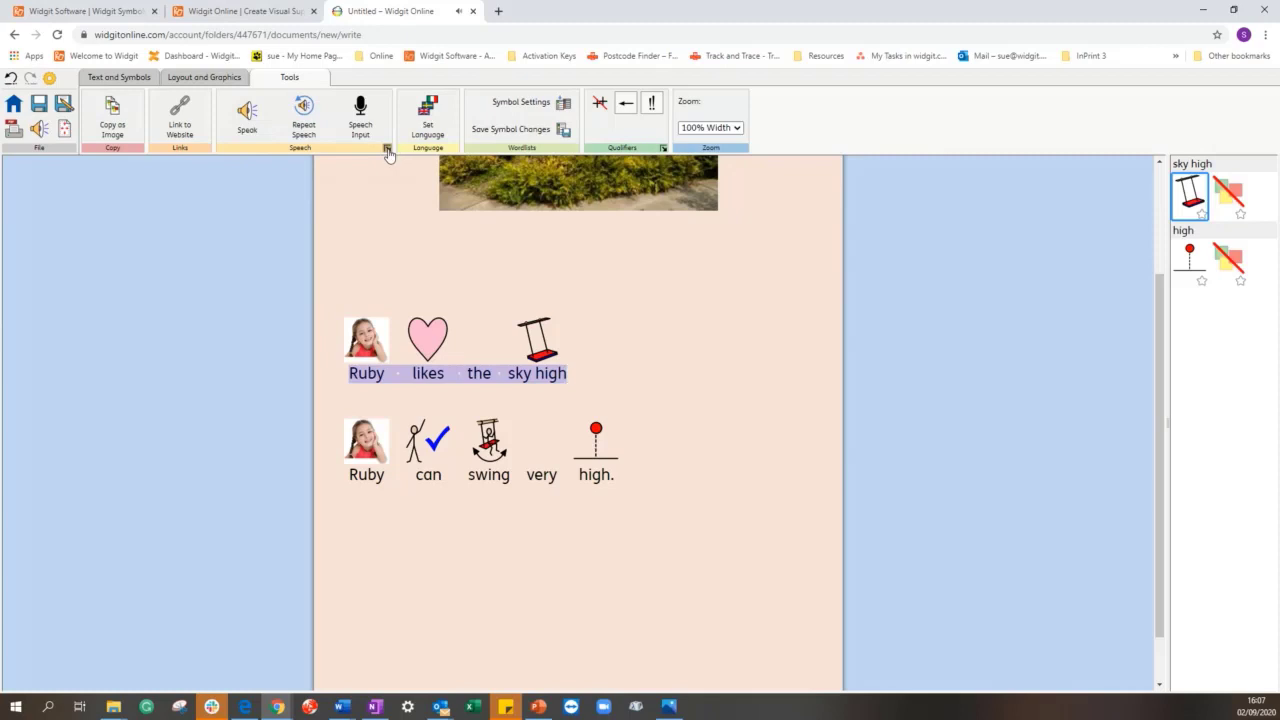
# Set the speech voice to Cereproc Child Voice Andrew (Male, Scottish English).
pyautogui.click(387, 149)
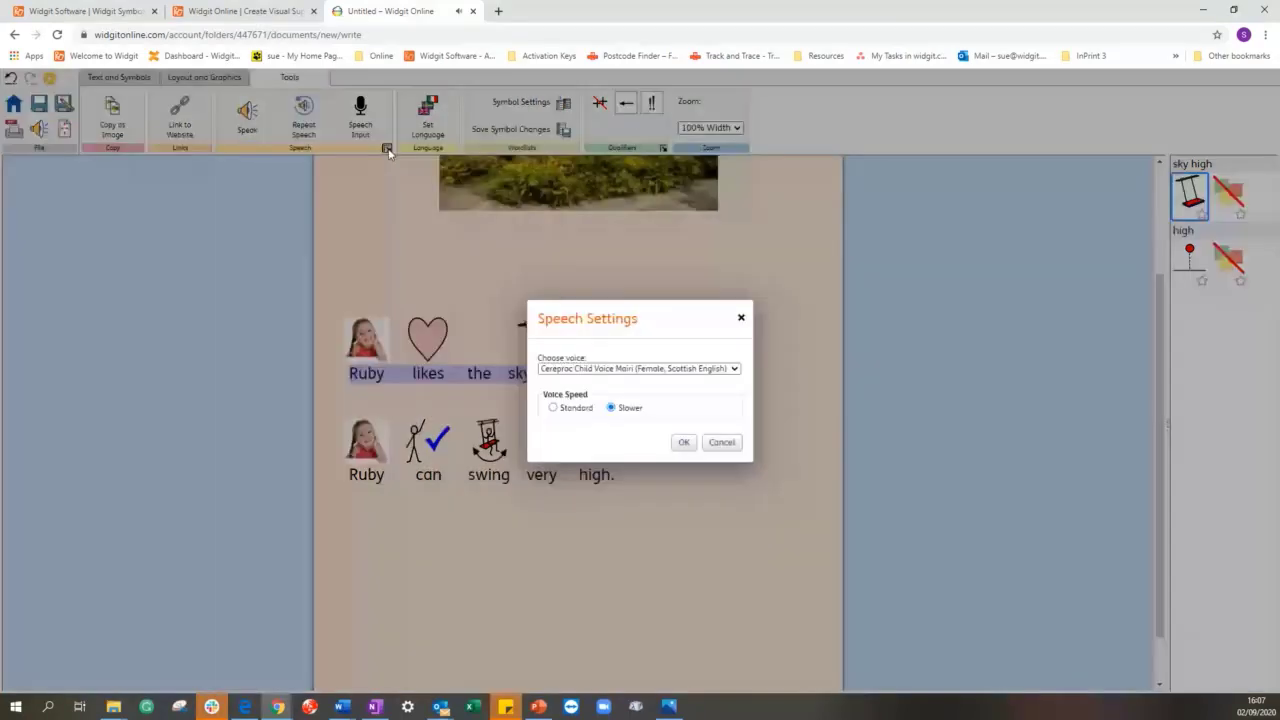
pyautogui.click(733, 369)
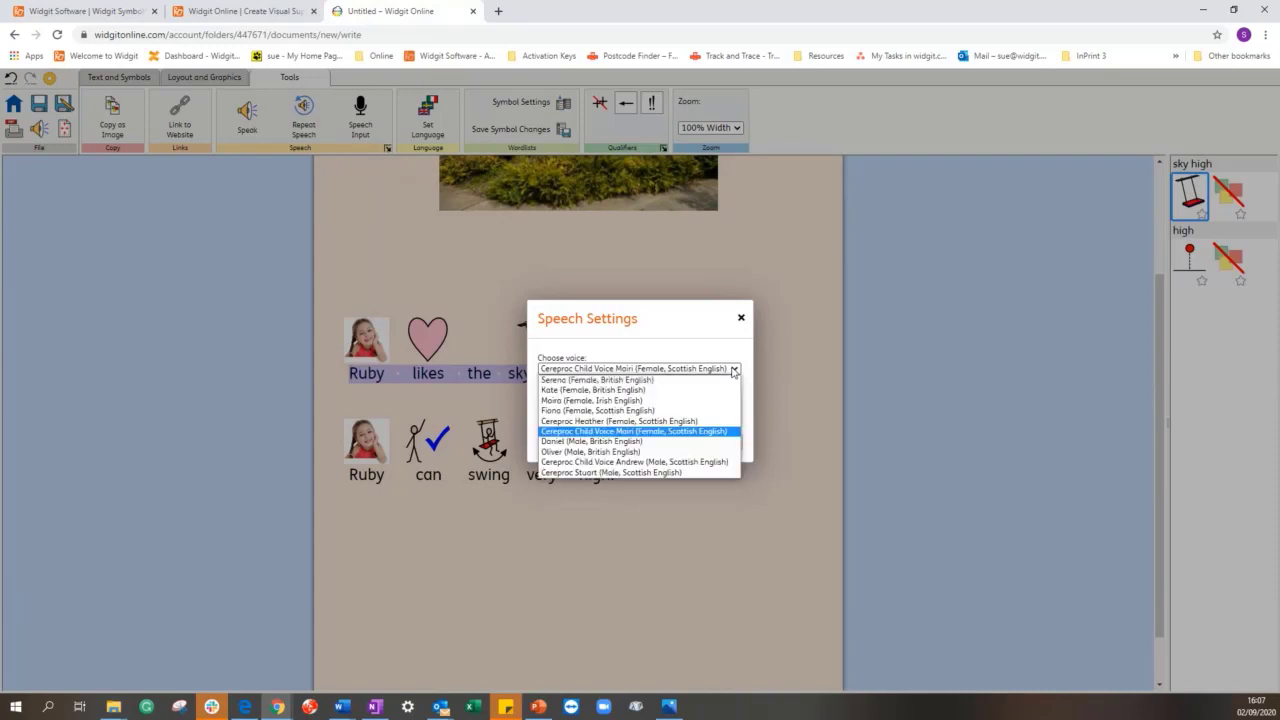
pyautogui.click(640, 462)
pyautogui.click(682, 444)
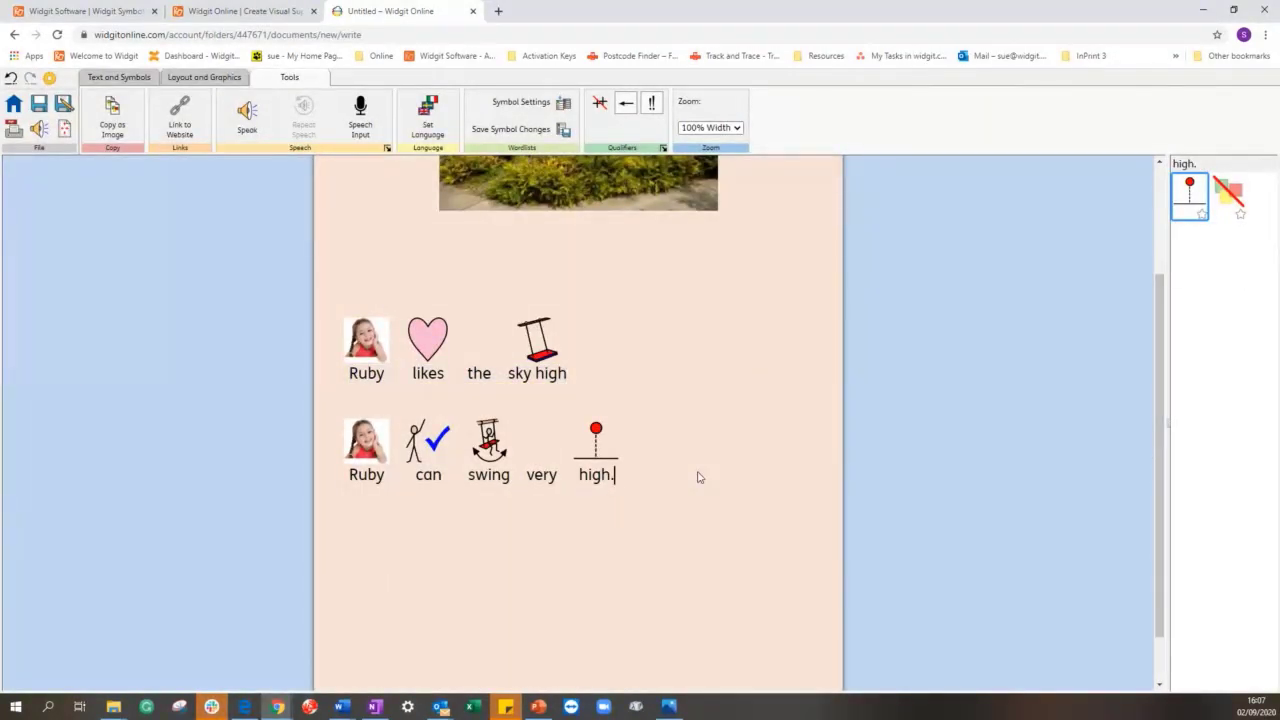
# Dictate a third sentence below the second with Speech Input: "sometimes mum worries when", the girl's first name and "is too high.".
pyautogui.press('Return')
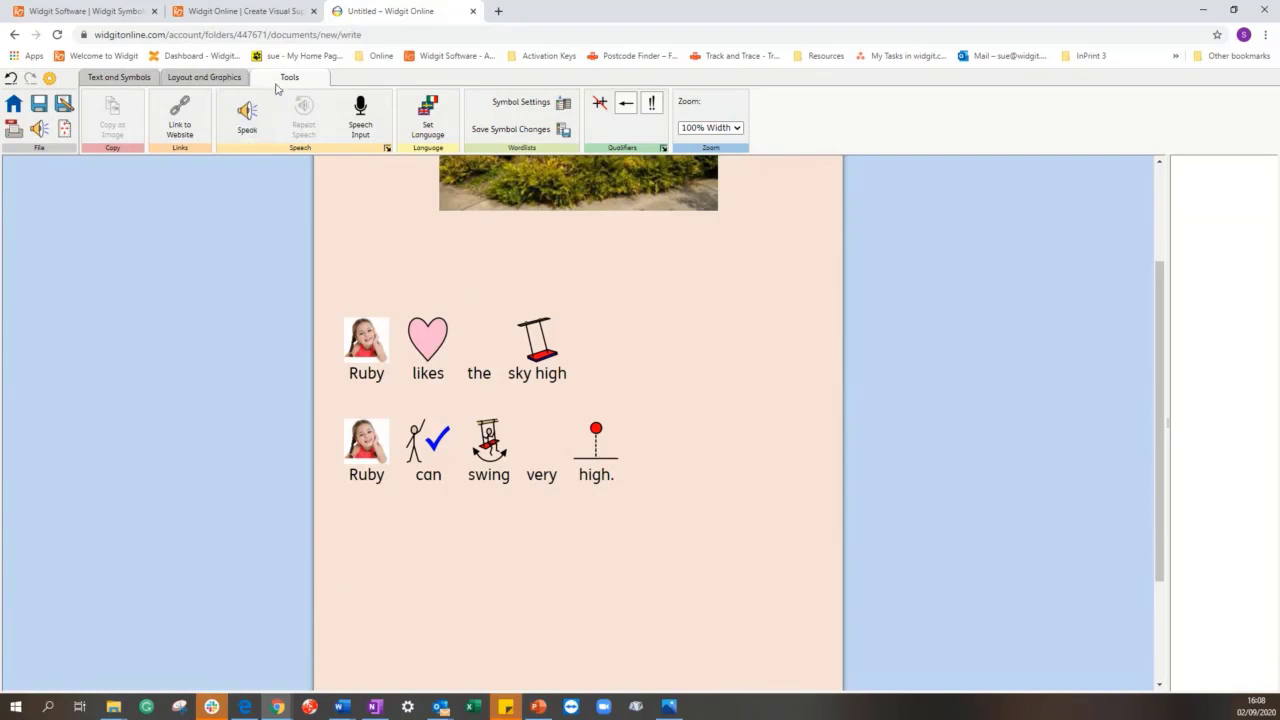
pyautogui.click(359, 121)
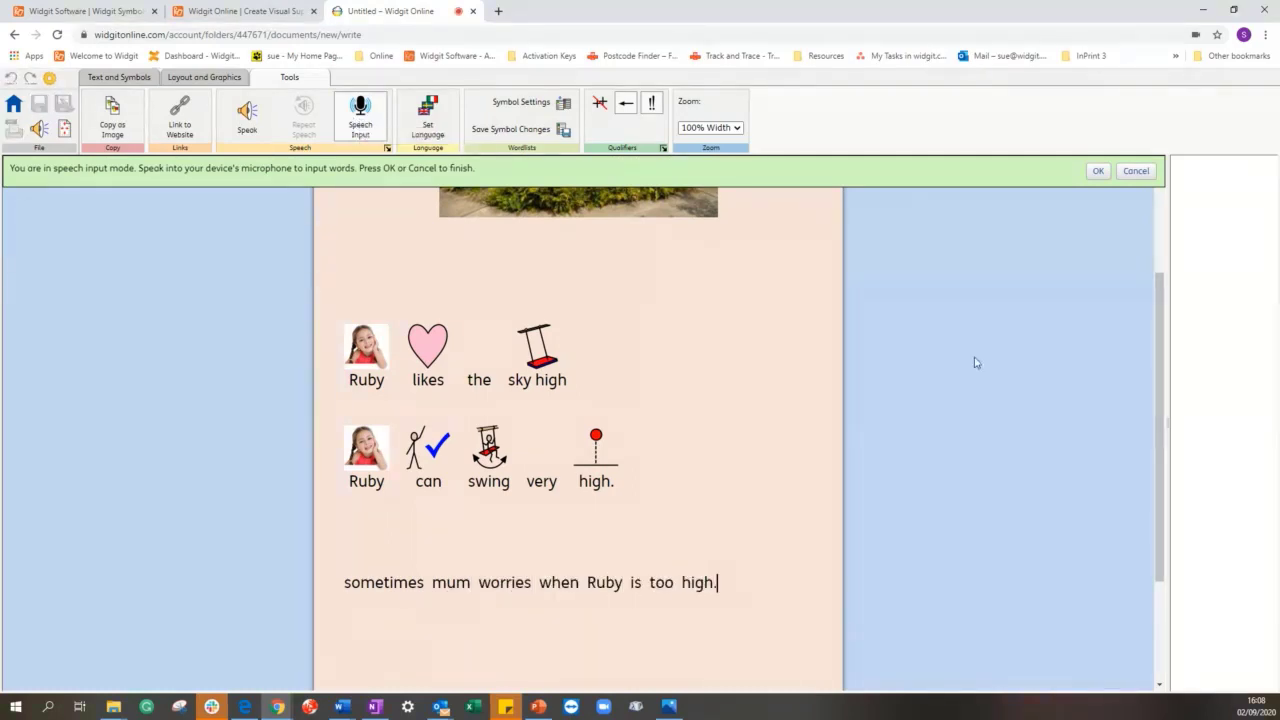
pyautogui.click(1097, 171)
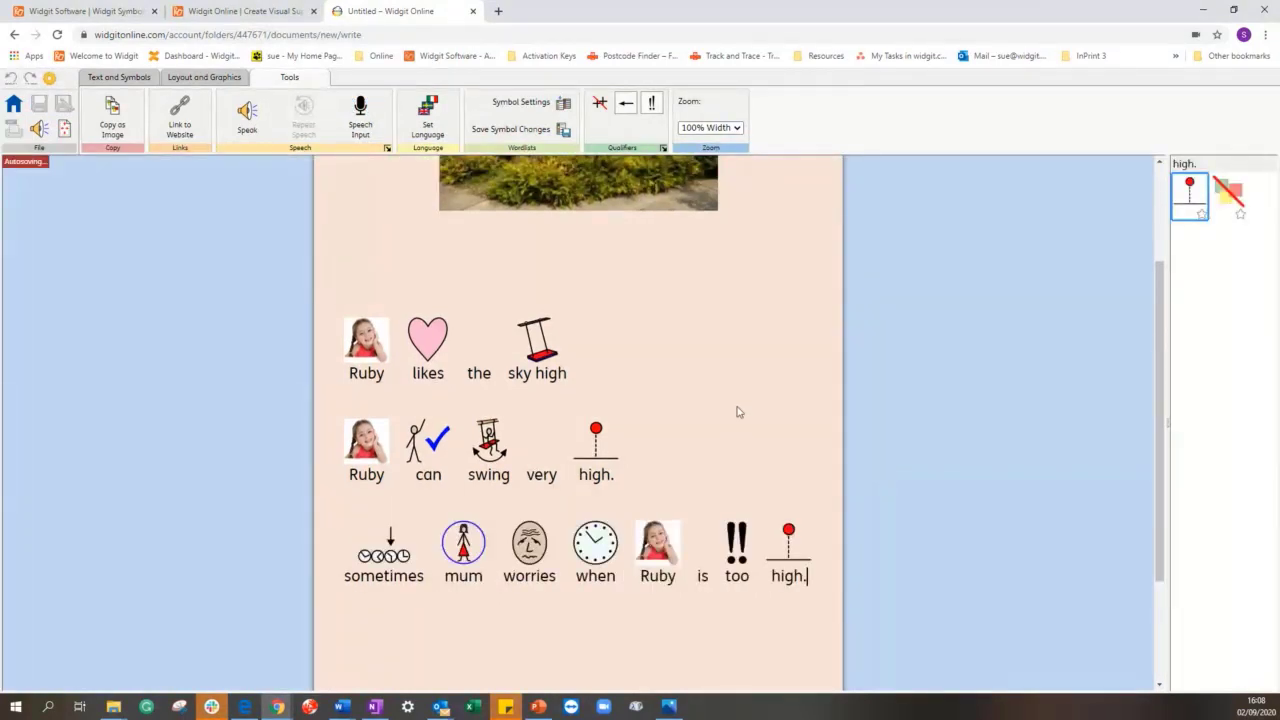
pyautogui.scroll(-1, 758, 516)
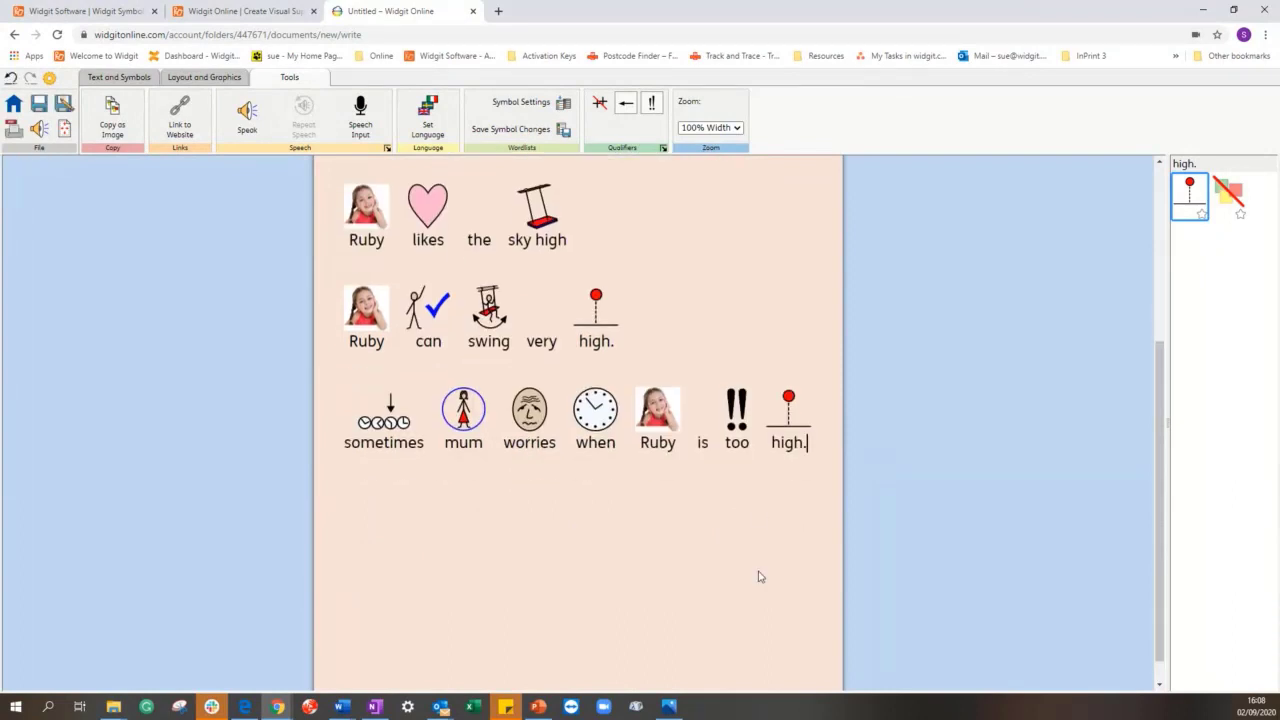
# Capitalise "Sometimes" at the start of the third sentence and remove the symbol above "too".
pyautogui.click(351, 443)
pyautogui.press('BackSpace')
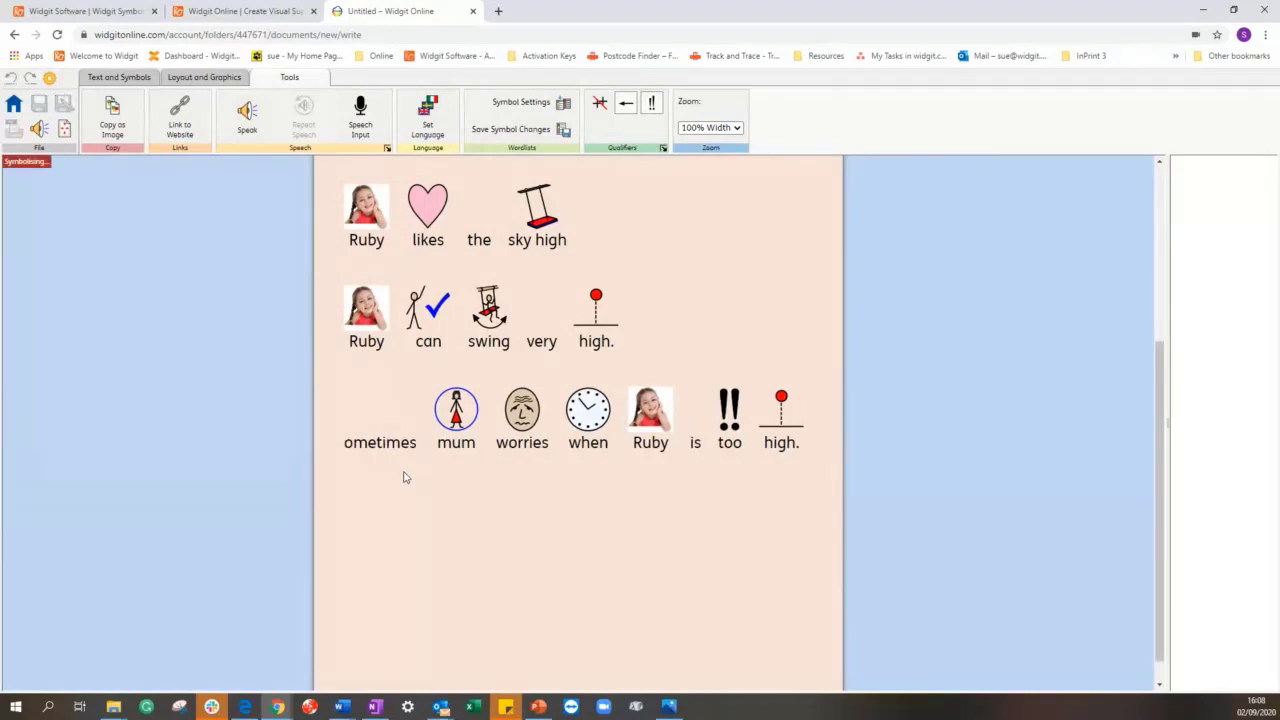
pyautogui.write('S')
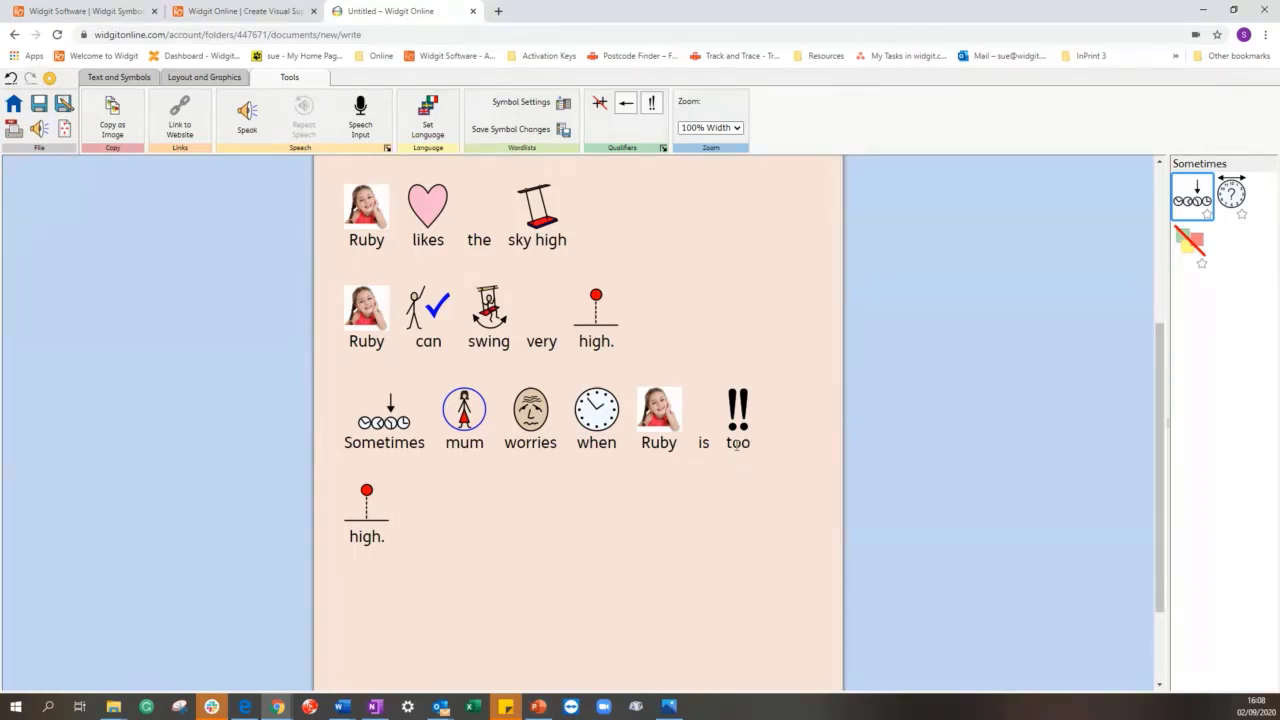
pyautogui.click(734, 445)
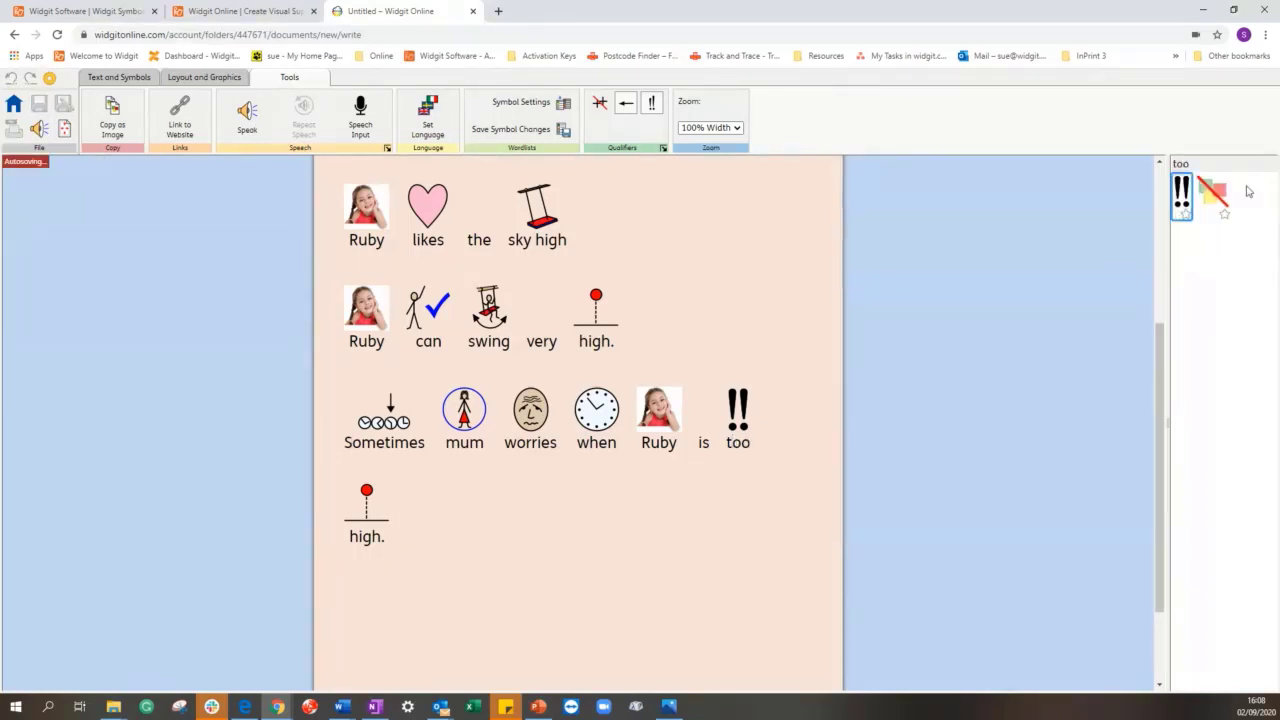
pyautogui.click(1217, 193)
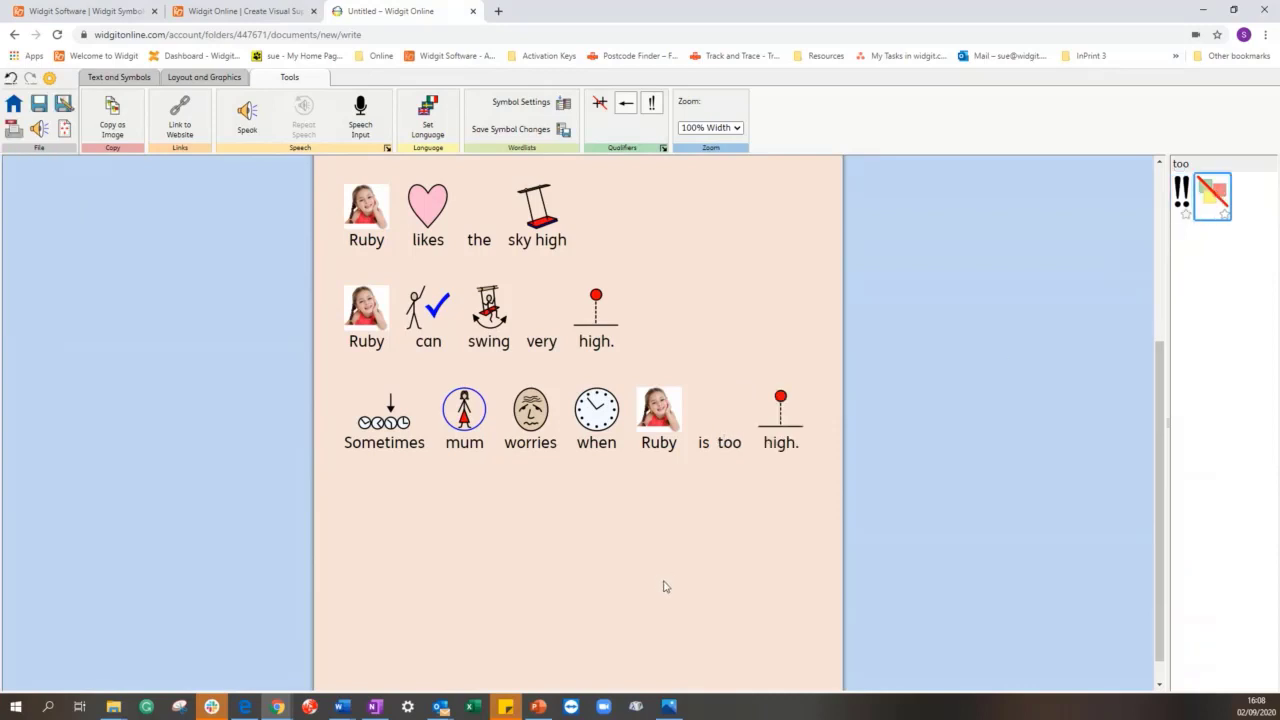
# Set the skin tone of the "worries" symbol in the third sentence to the darkest brown.
pyautogui.click(528, 445)
pyautogui.click(112, 79)
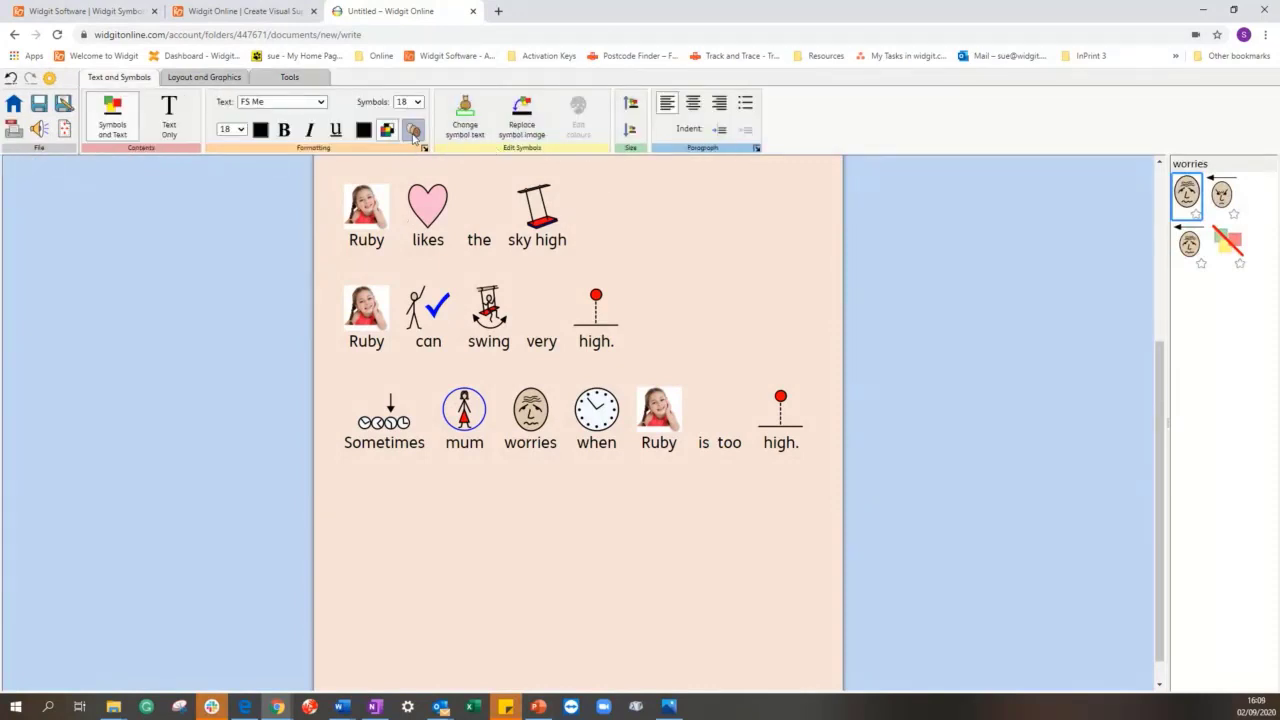
pyautogui.click(414, 132)
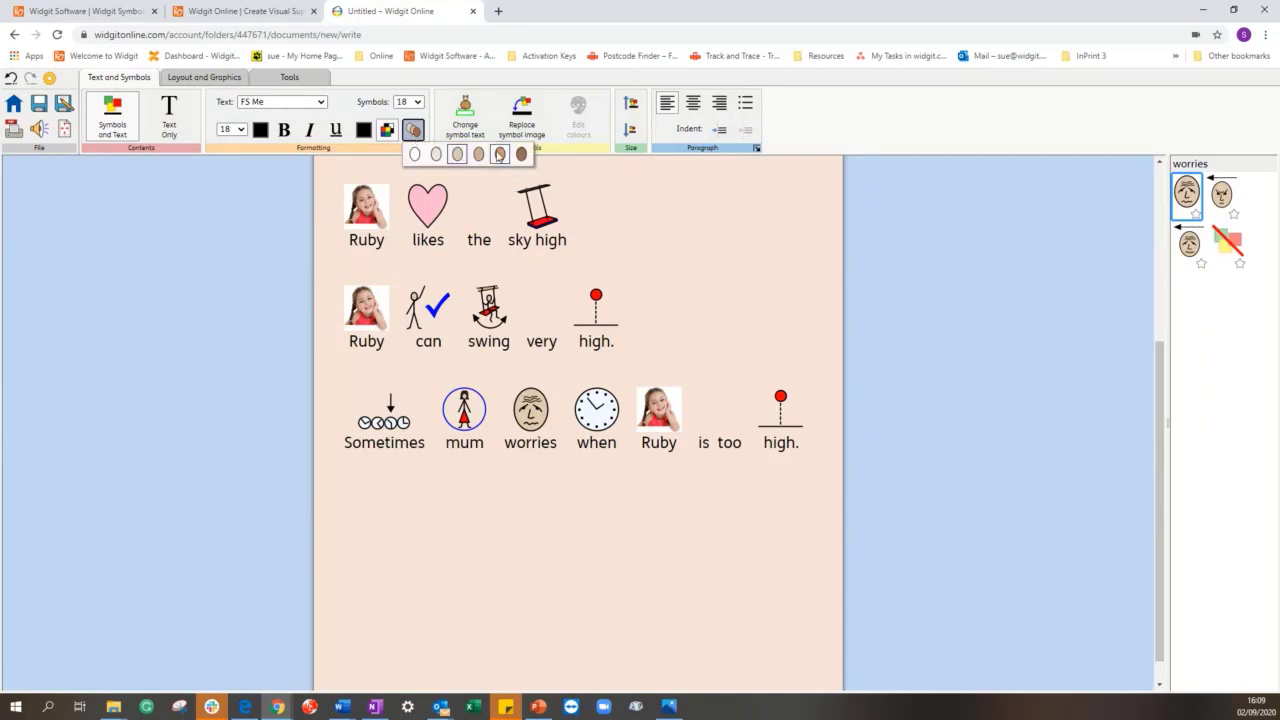
pyautogui.click(521, 154)
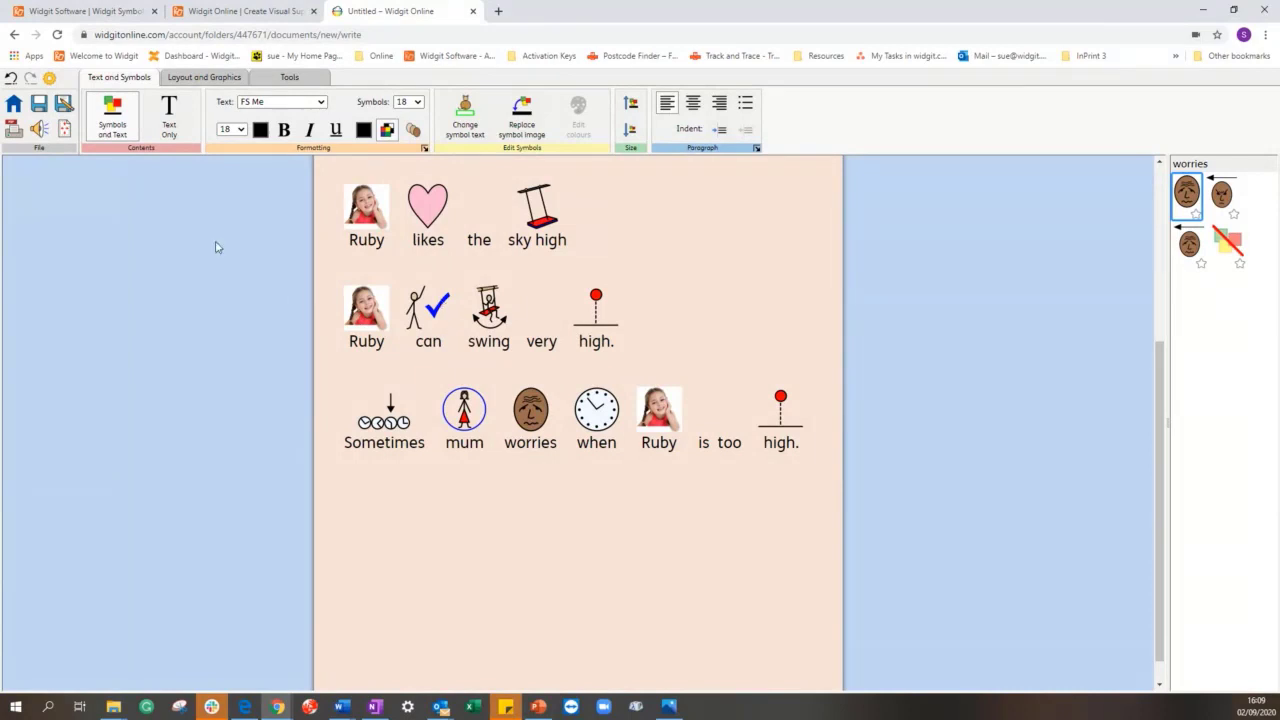
# Close the document editor without saving and open the Scotland Webinar document for viewing.
pyautogui.click(14, 104)
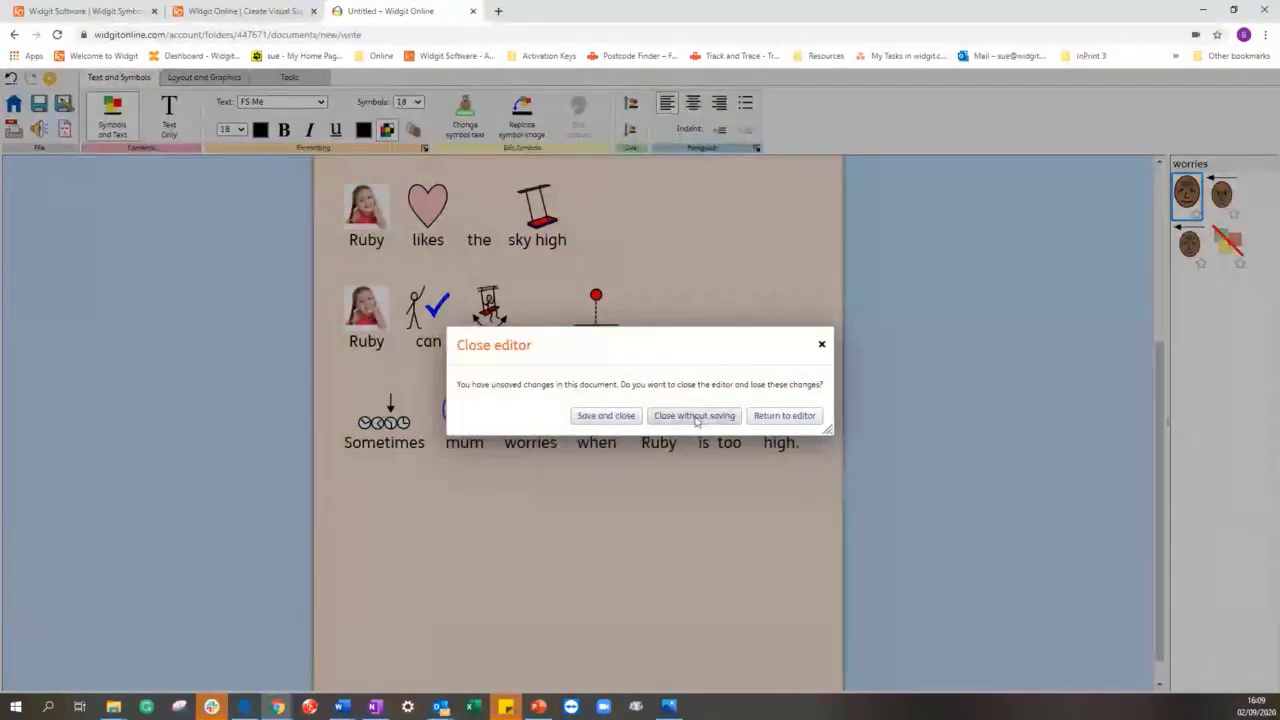
pyautogui.click(692, 416)
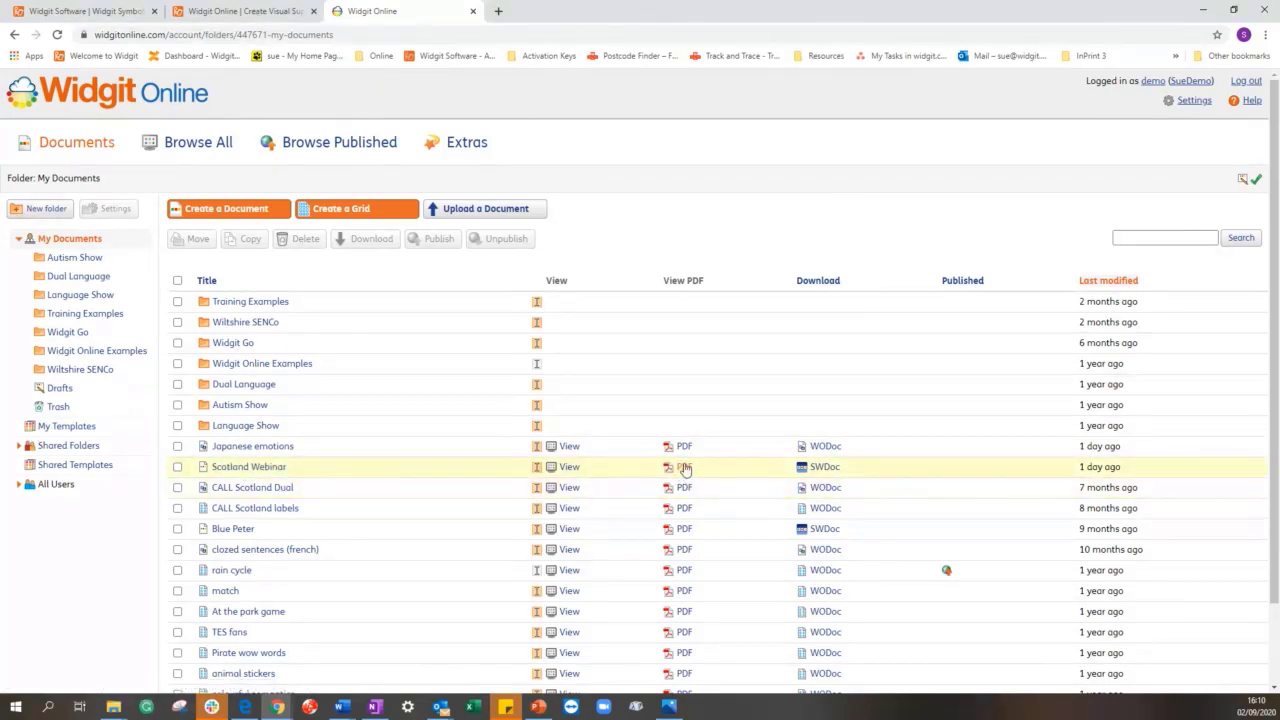
pyautogui.click(568, 468)
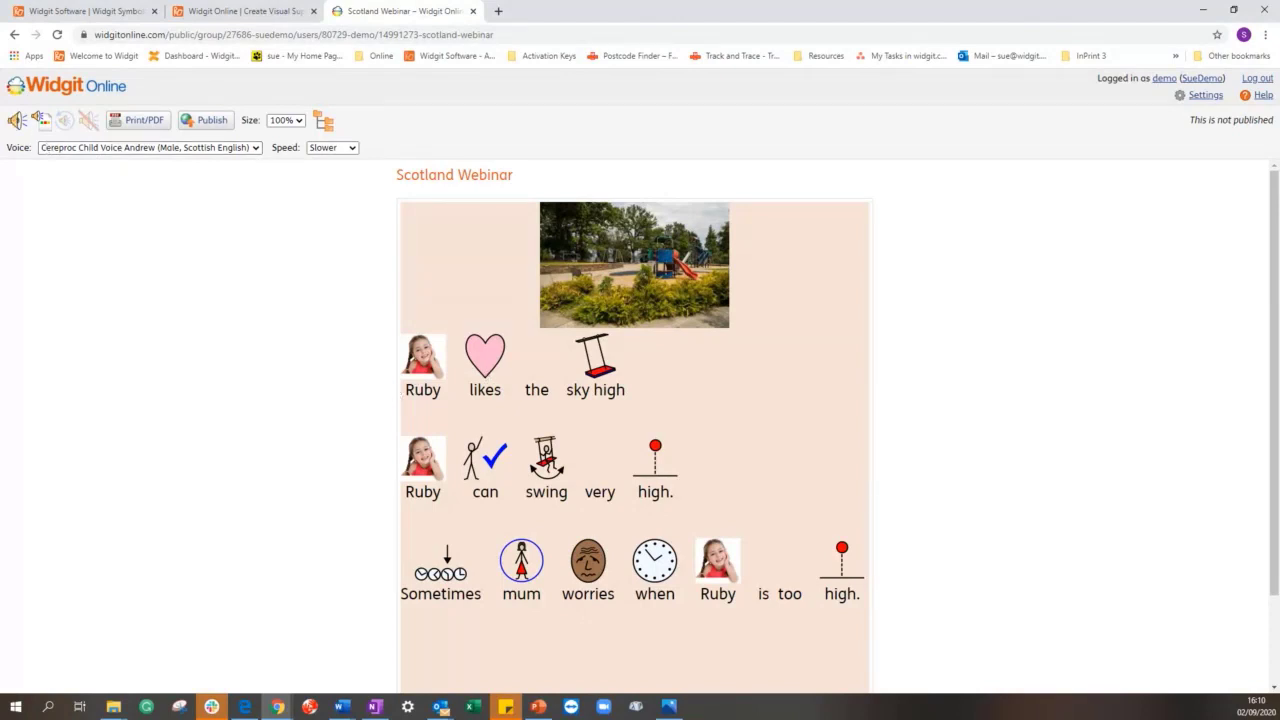
# Have the Scotland Webinar document read aloud and view its direct link details.
pyautogui.click(18, 121)
pyautogui.scroll(-2, 280, 283)
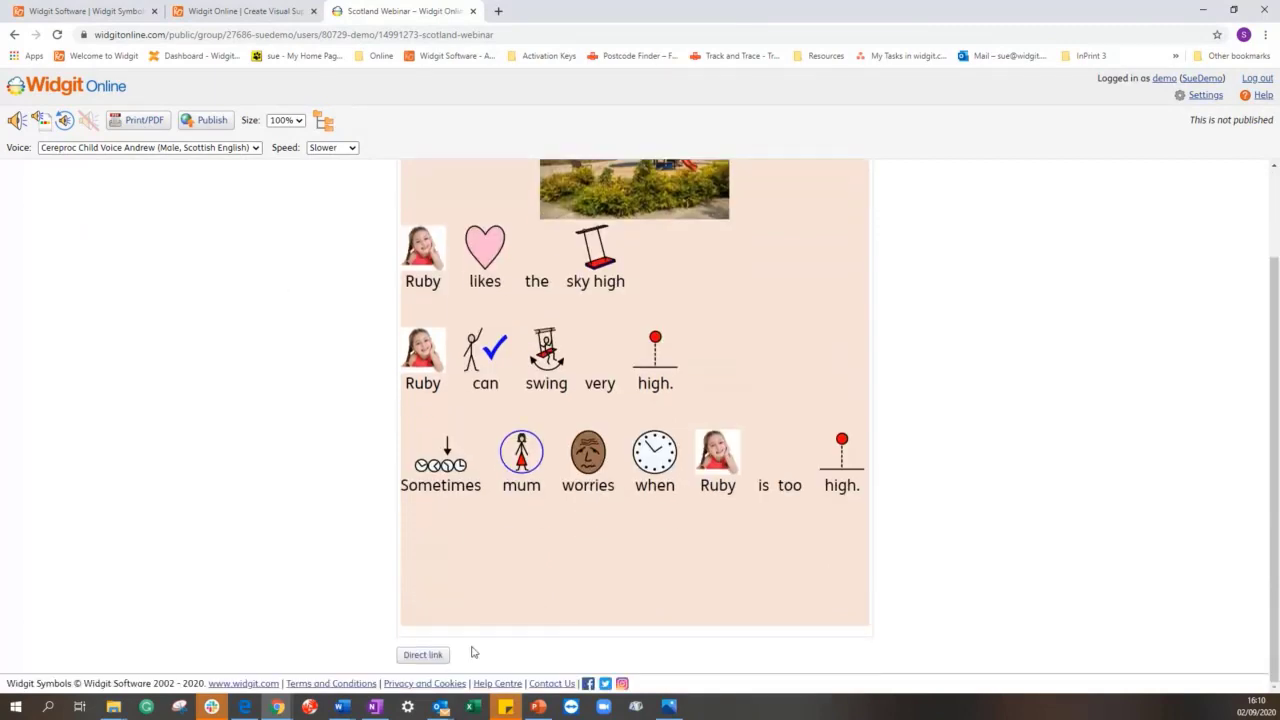
pyautogui.click(423, 656)
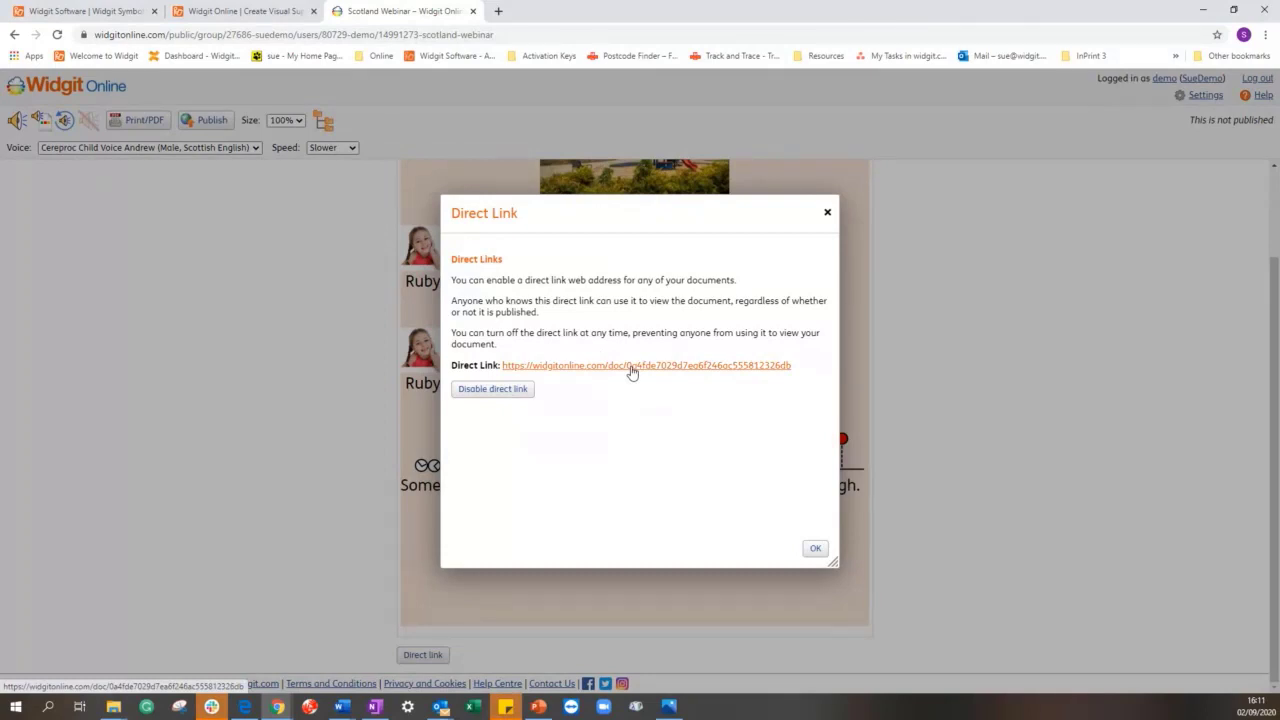
pyautogui.click(815, 549)
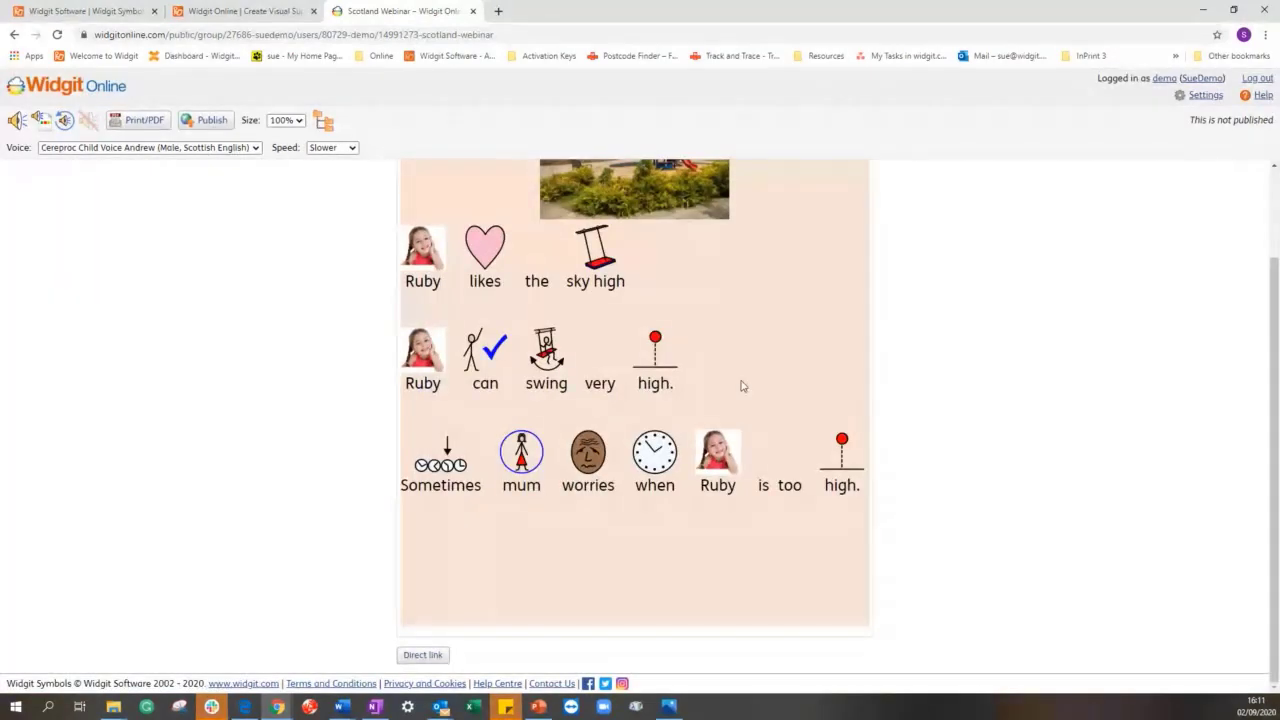
# Return to the documents list and start creating a new grid.
pyautogui.scroll(1, 720, 406)
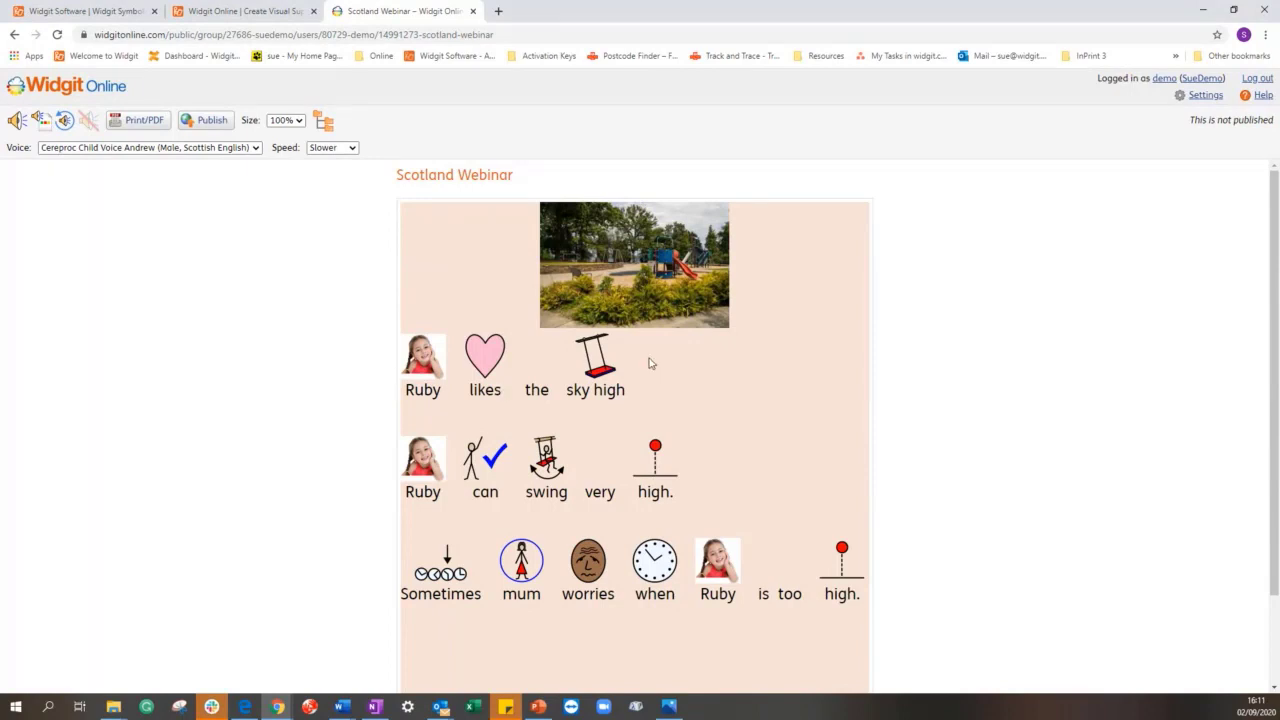
pyautogui.scroll(-1, 648, 363)
pyautogui.scroll(1, 643, 363)
pyautogui.click(73, 90)
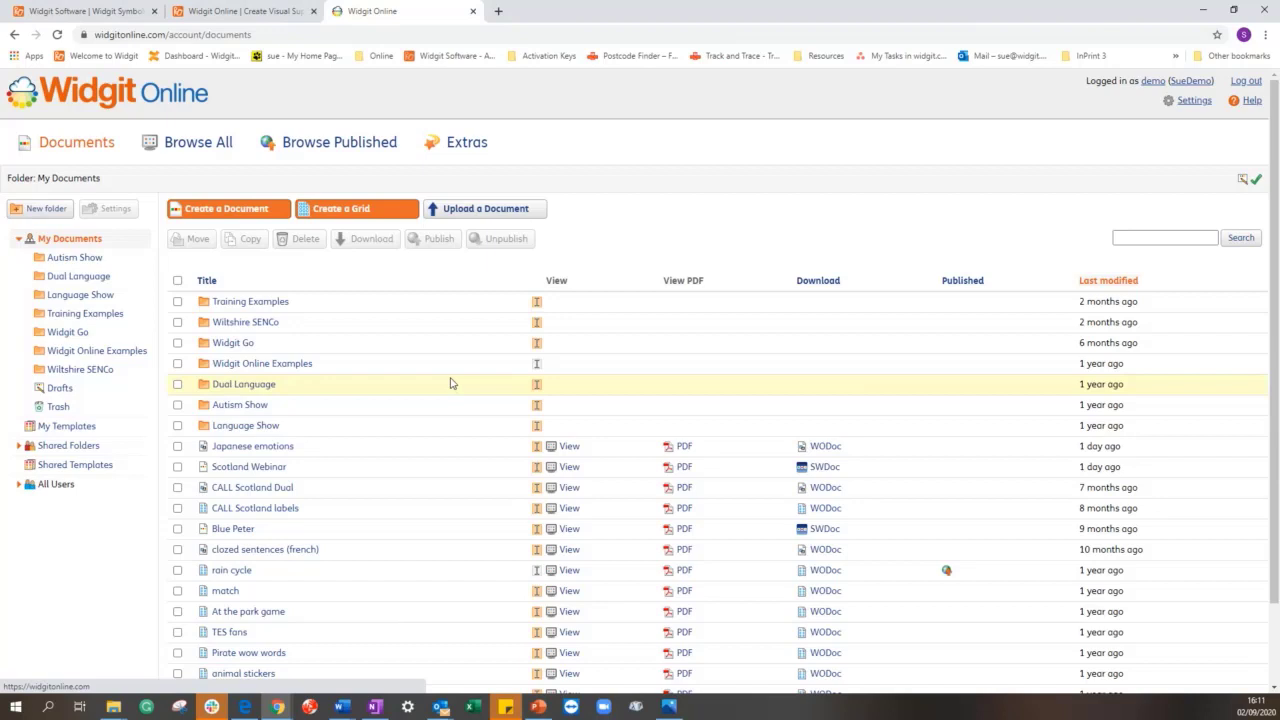
pyautogui.click(338, 212)
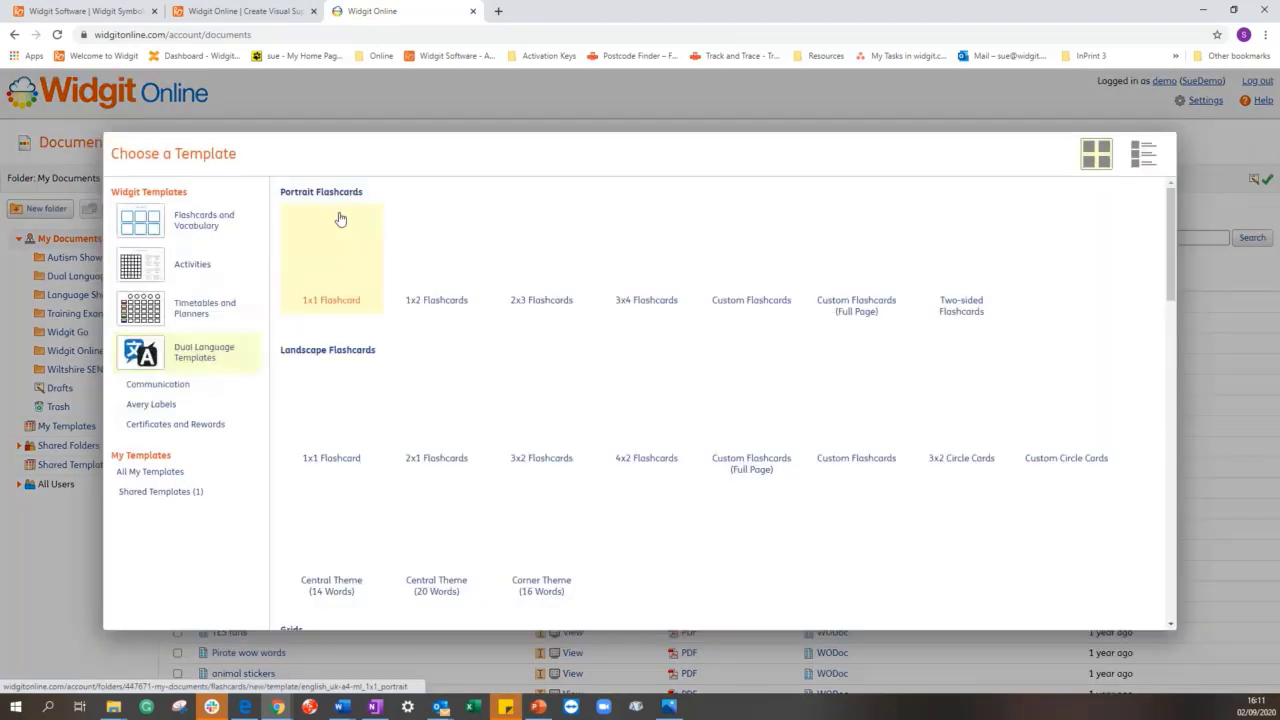
# Look through the grid templates for Flashcards and Vocabulary, Activities, and Timetables and Planners.
pyautogui.click(205, 220)
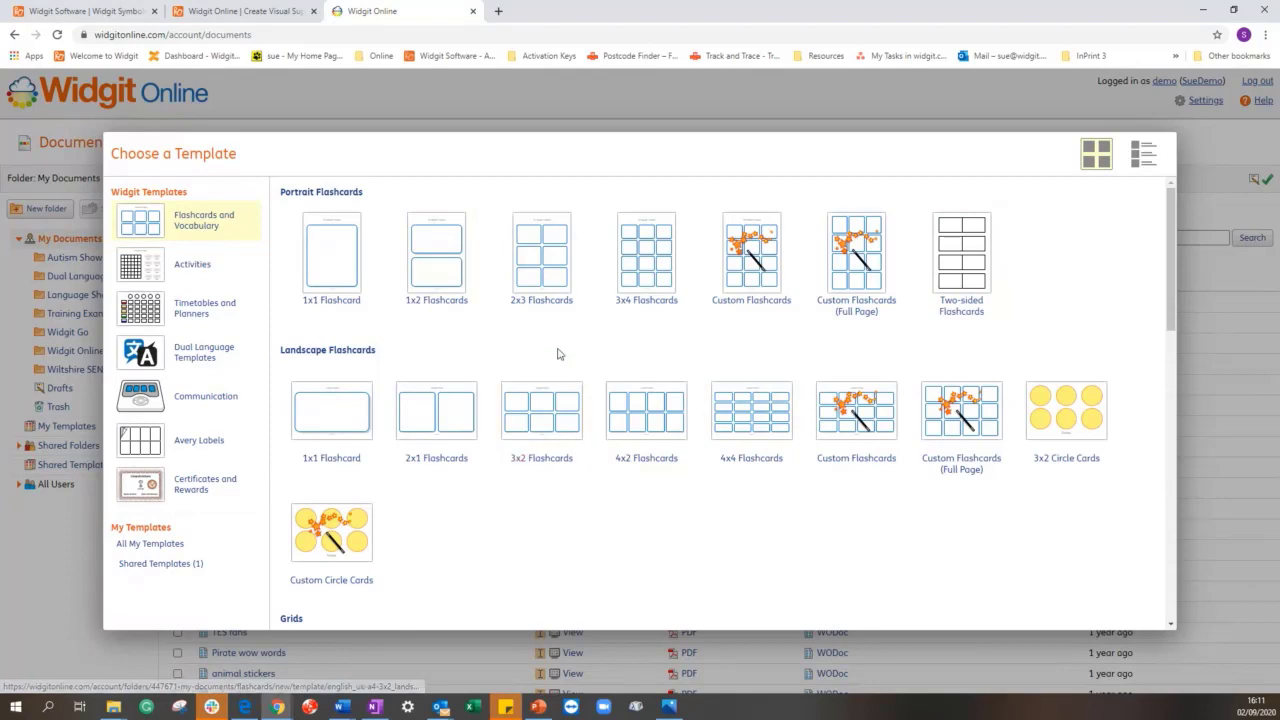
pyautogui.scroll(-3, 555, 352)
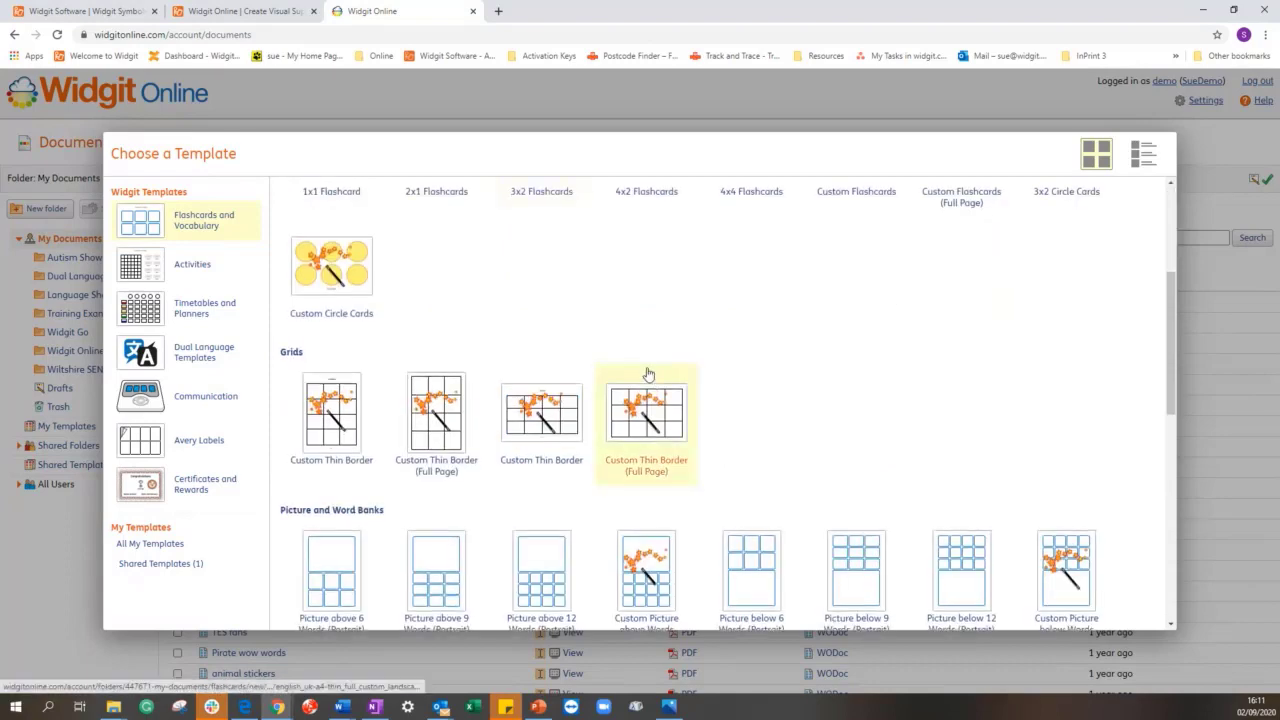
pyautogui.scroll(-2, 443, 414)
pyautogui.scroll(-3, 523, 420)
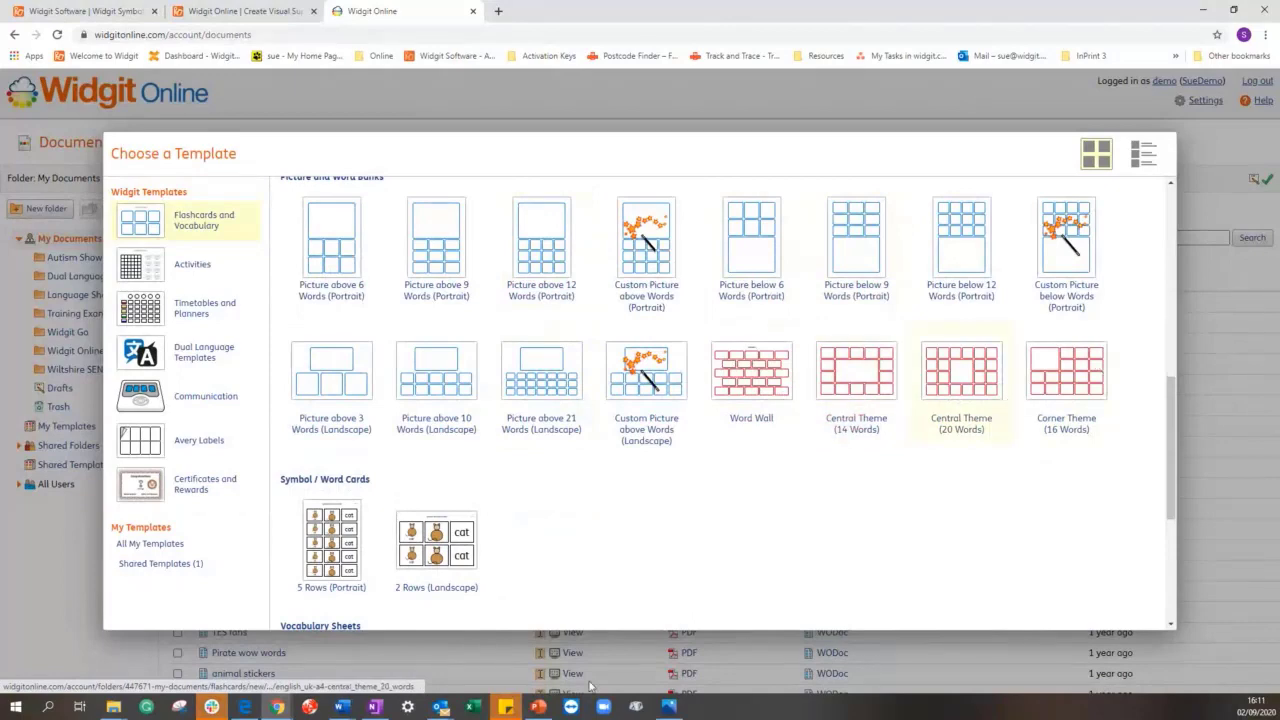
pyautogui.scroll(-2, 551, 517)
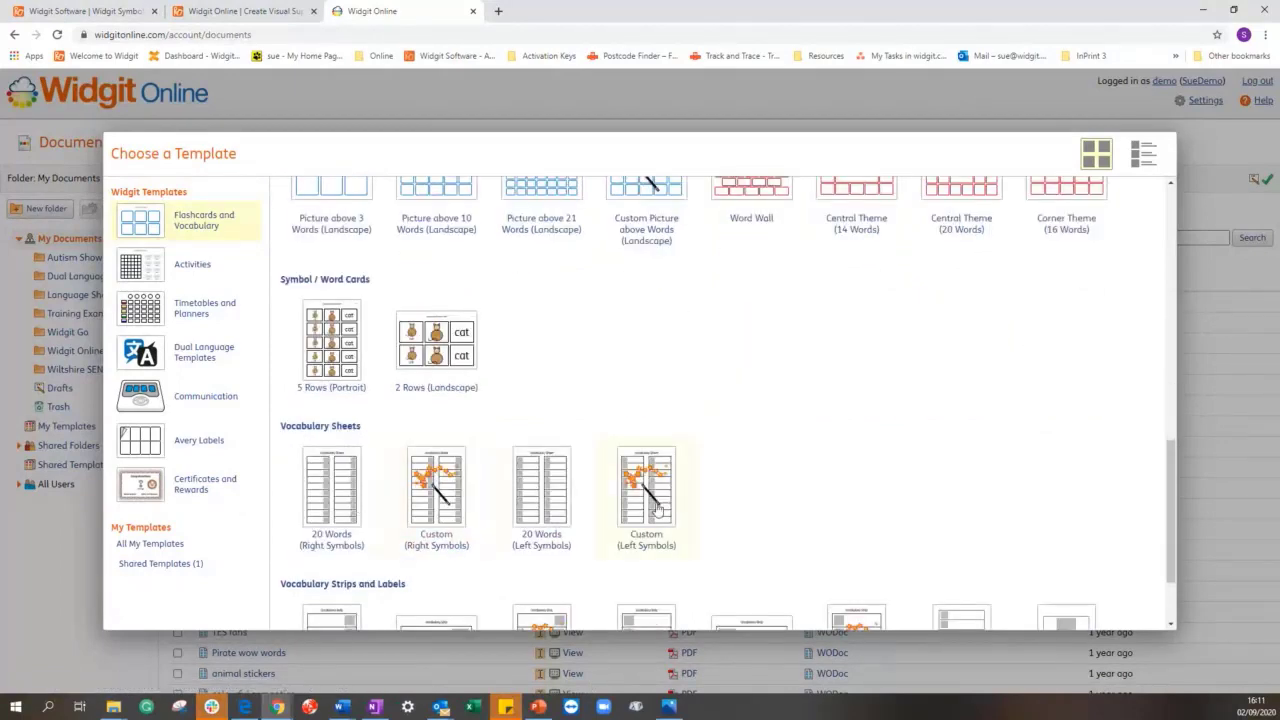
pyautogui.scroll(-2, 811, 434)
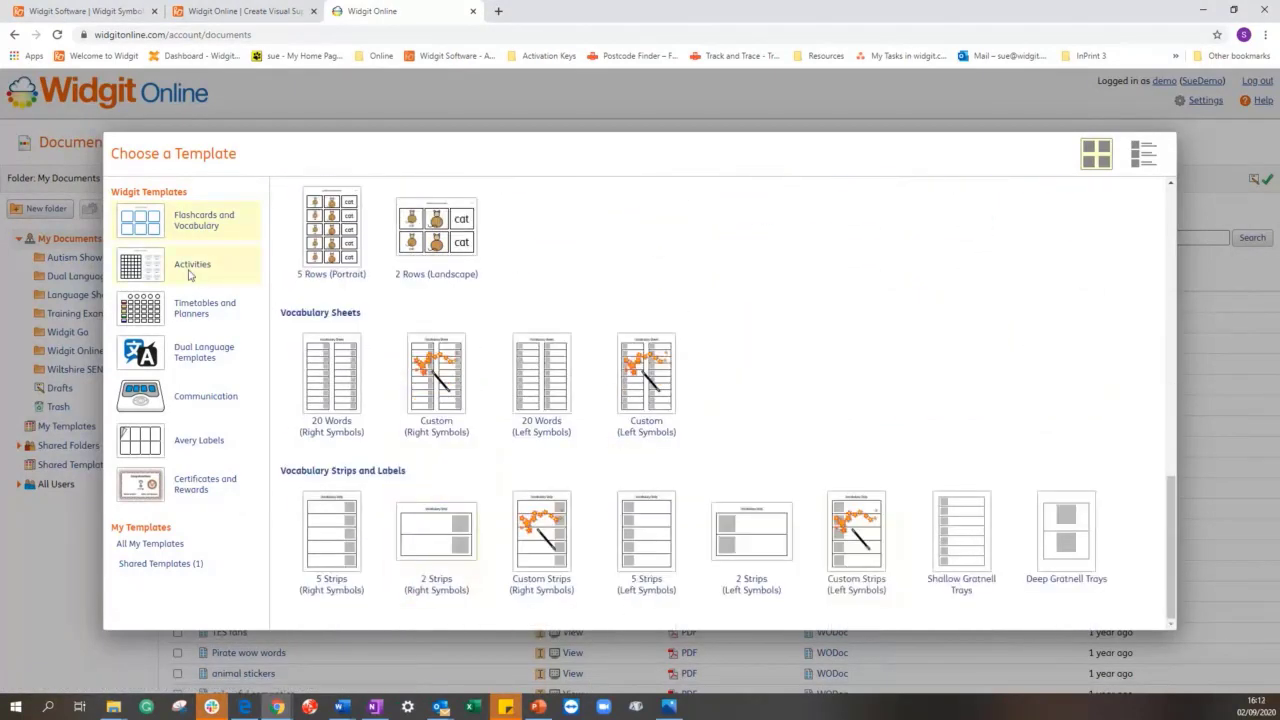
pyautogui.click(188, 275)
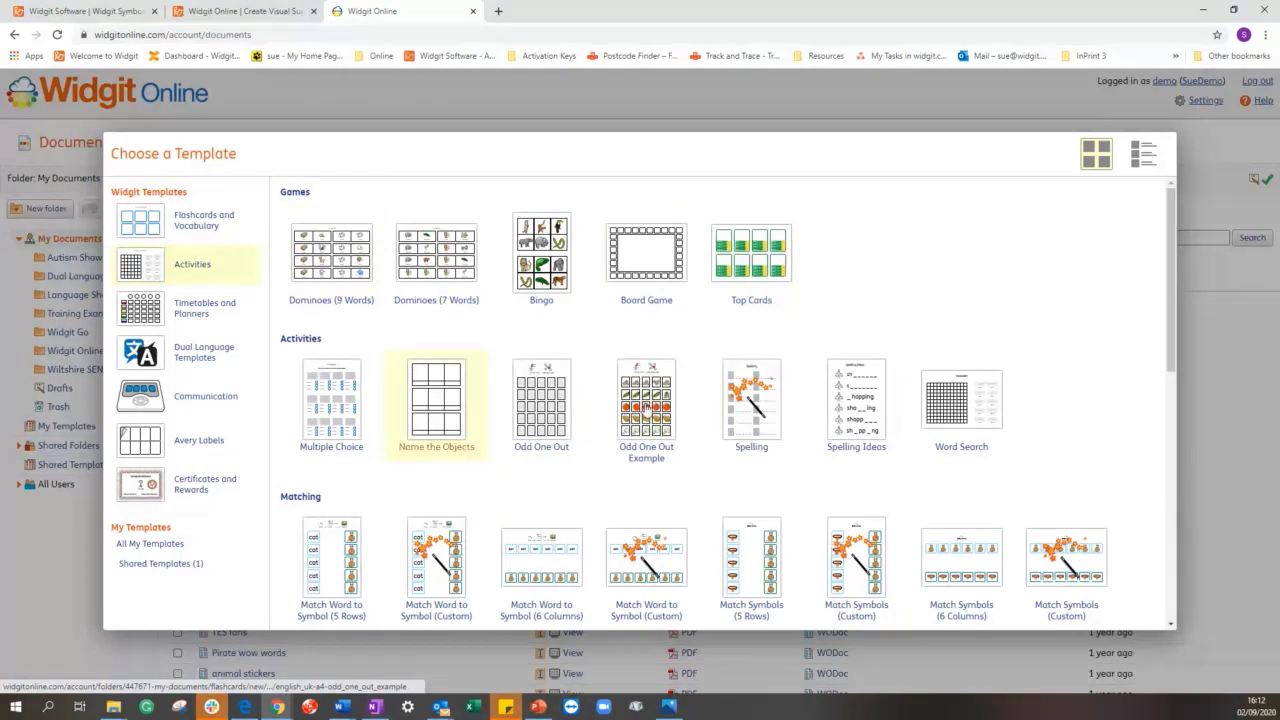
pyautogui.scroll(-3, 646, 460)
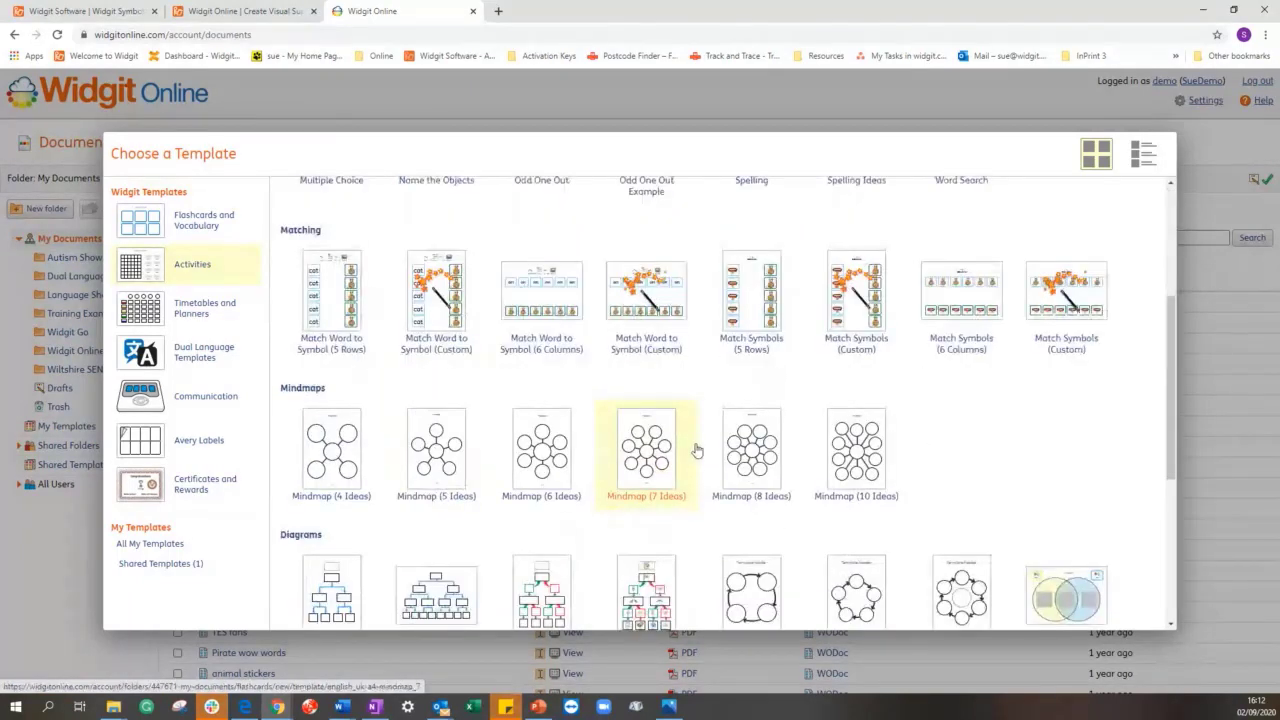
pyautogui.scroll(-3, 694, 450)
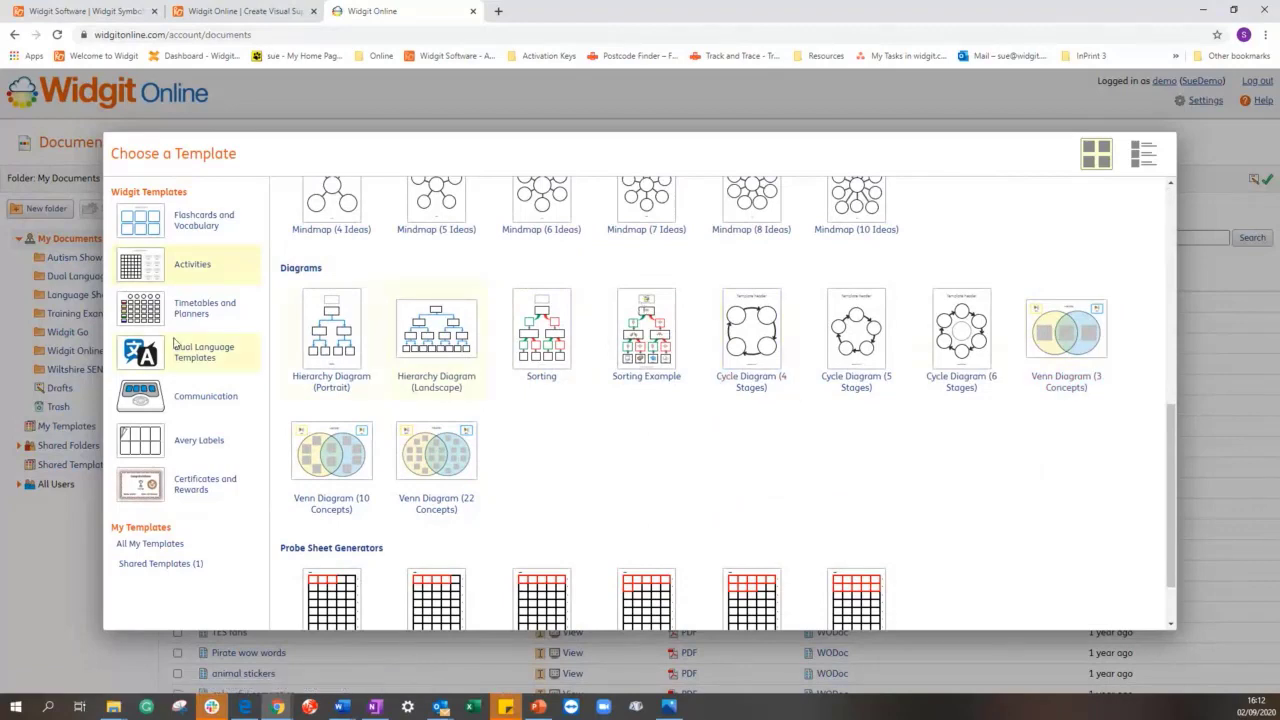
pyautogui.click(203, 314)
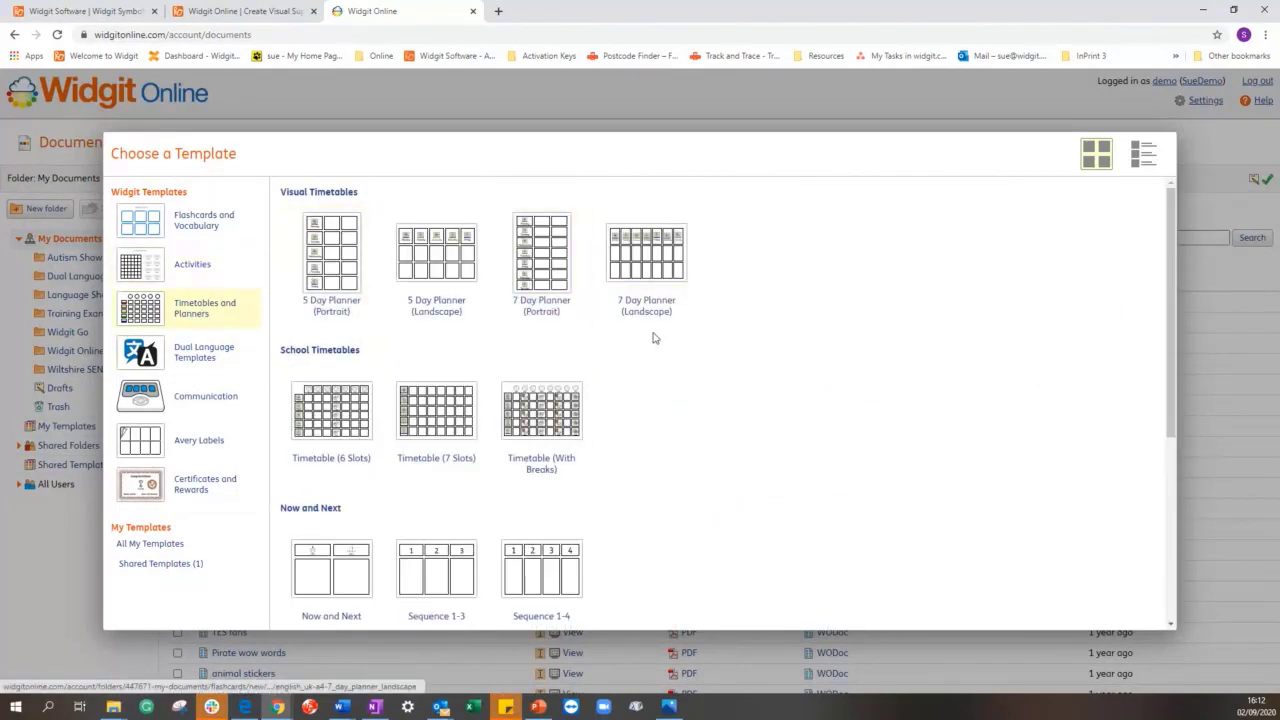
pyautogui.scroll(-2, 651, 337)
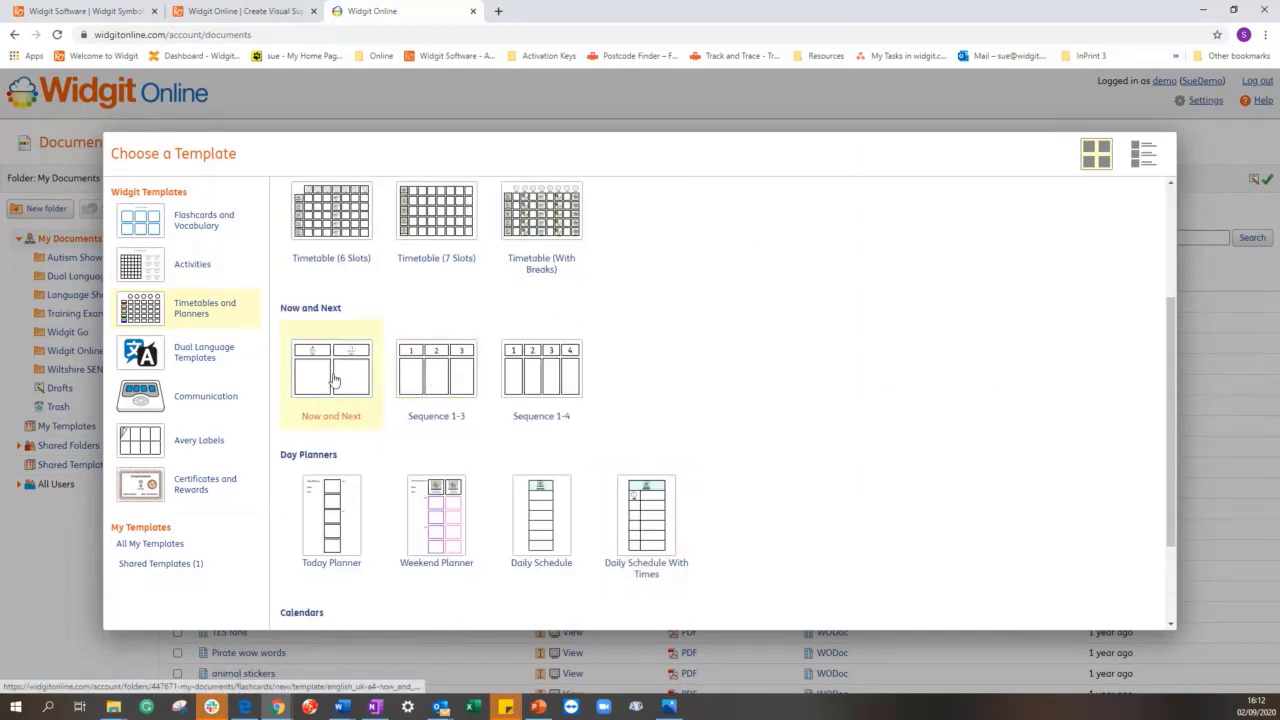
pyautogui.scroll(-2, 751, 451)
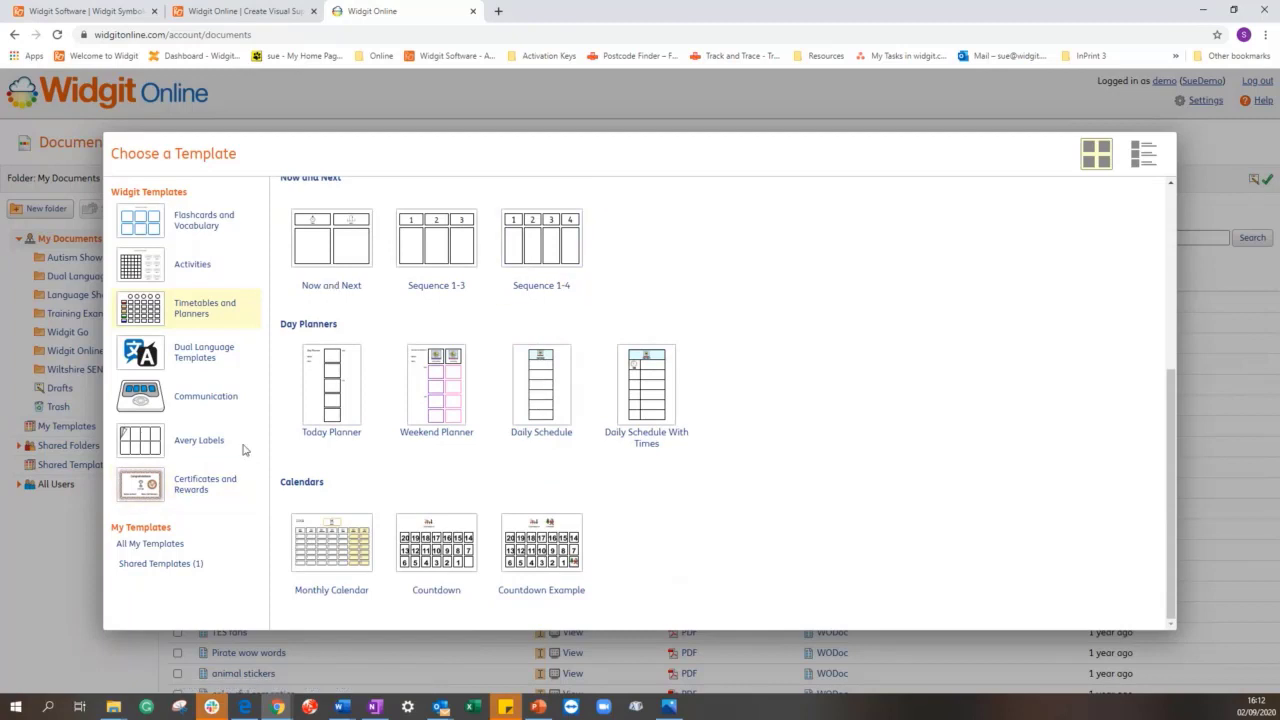
pyautogui.scroll(1, 563, 426)
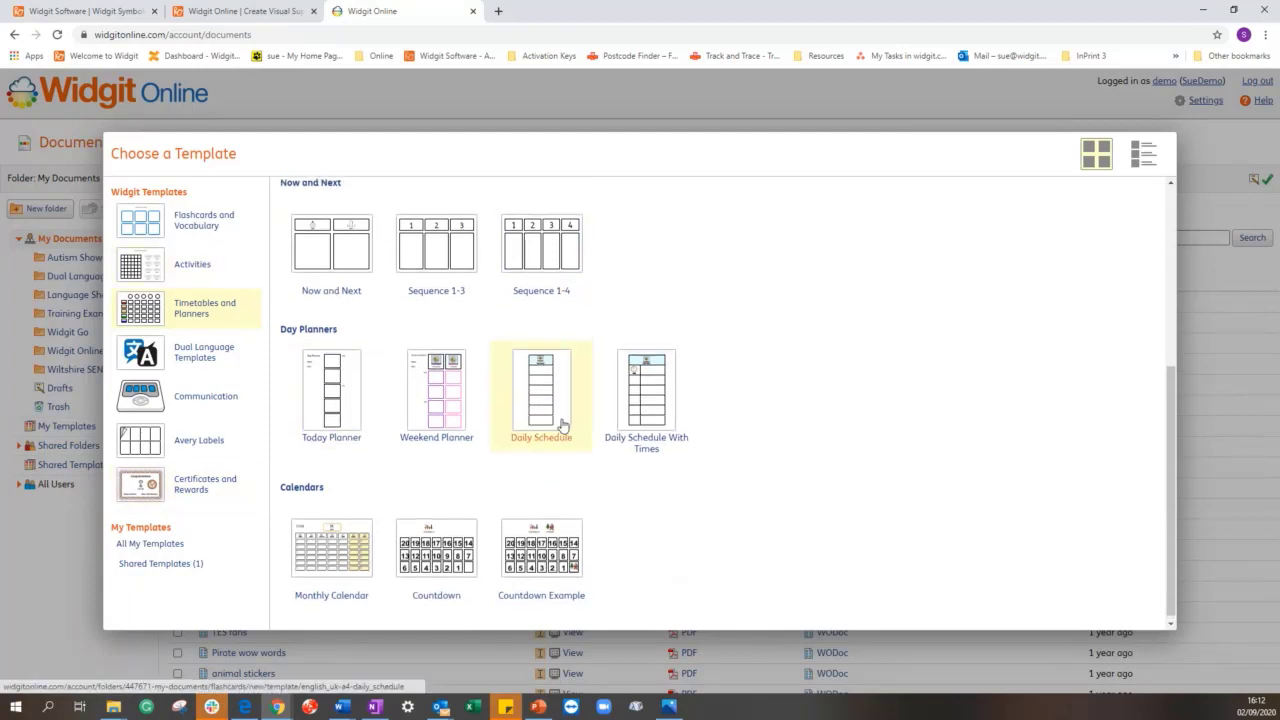
pyautogui.scroll(4, 563, 426)
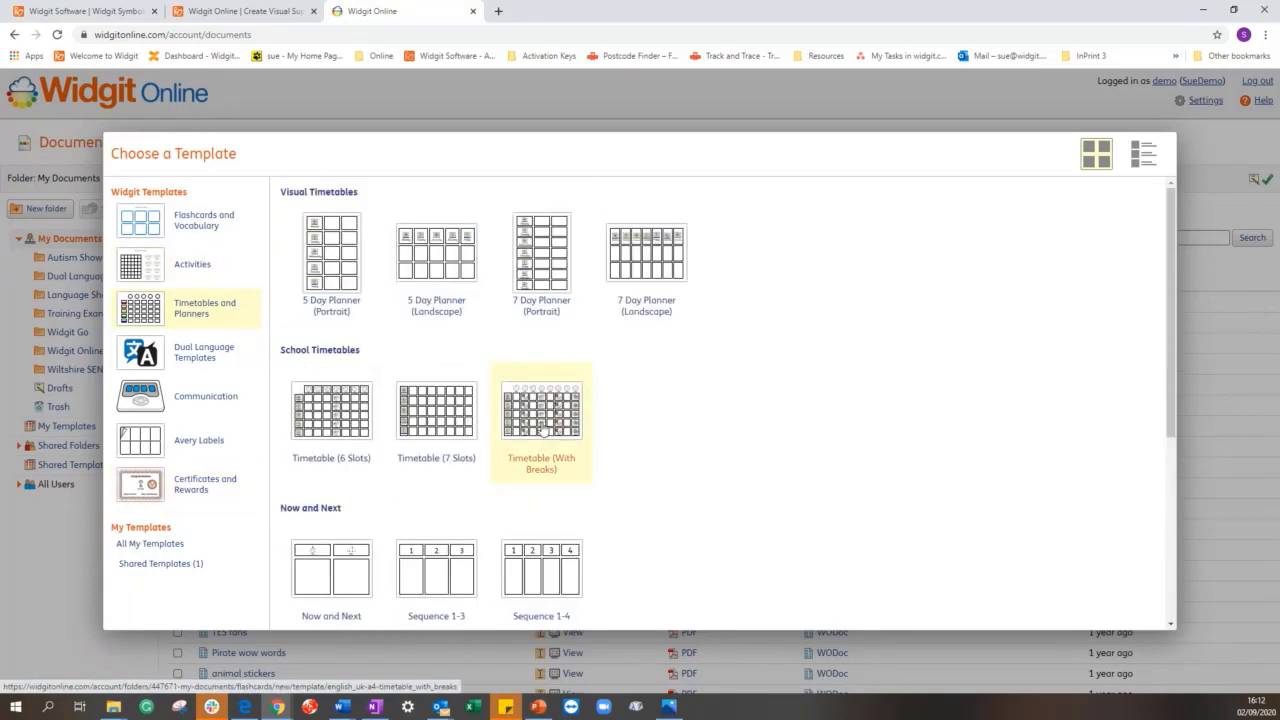
# Create a grid from the portrait 2x3 Flashcards template and label the first card "pencil".
pyautogui.click(197, 228)
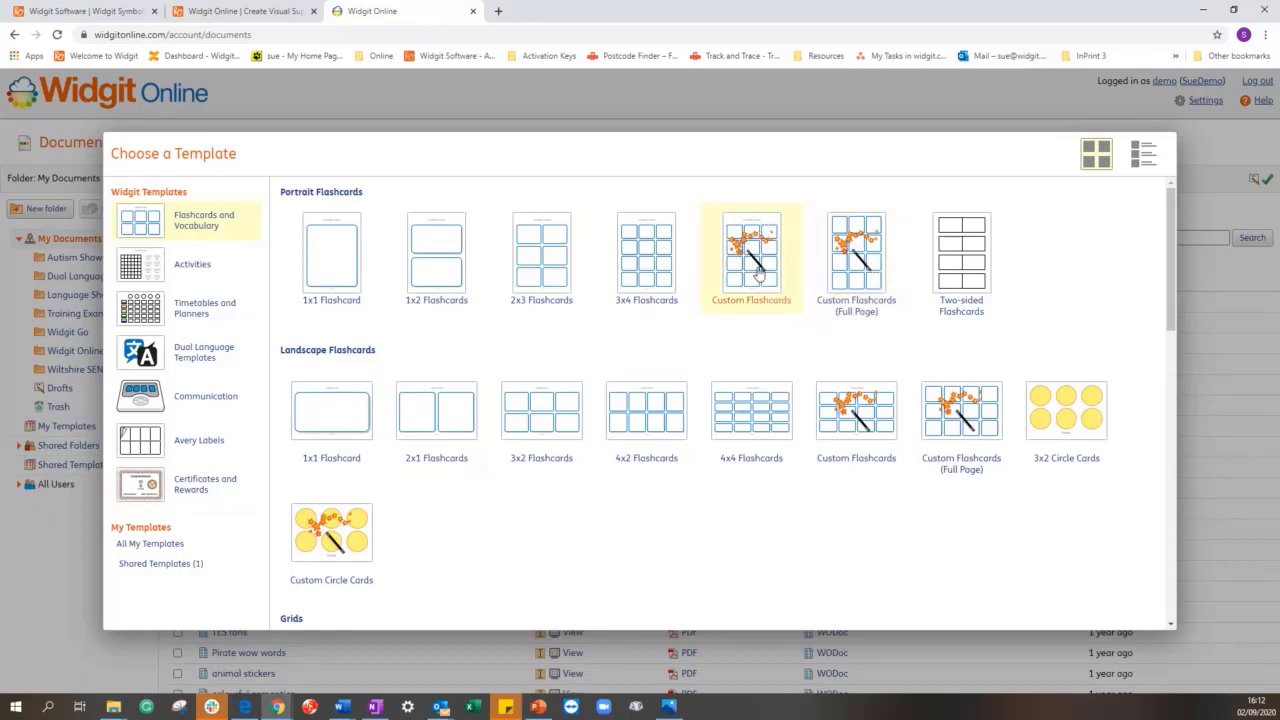
pyautogui.click(548, 257)
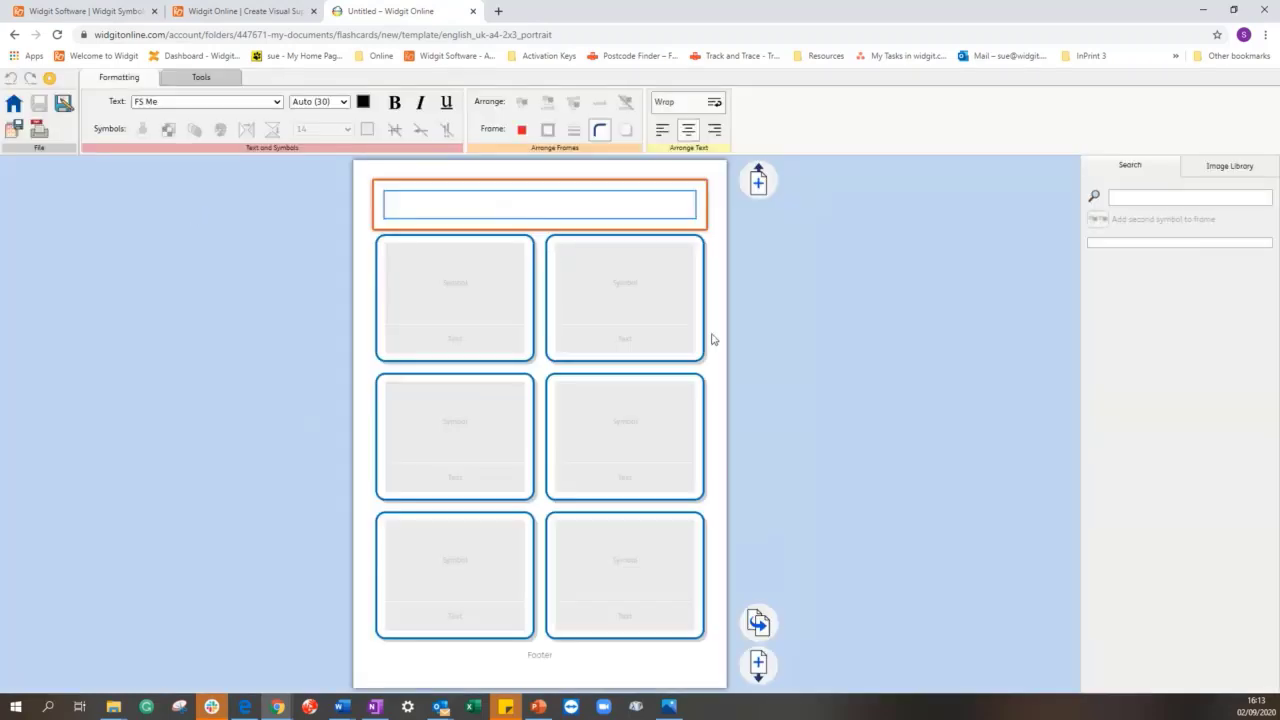
pyautogui.click(465, 340)
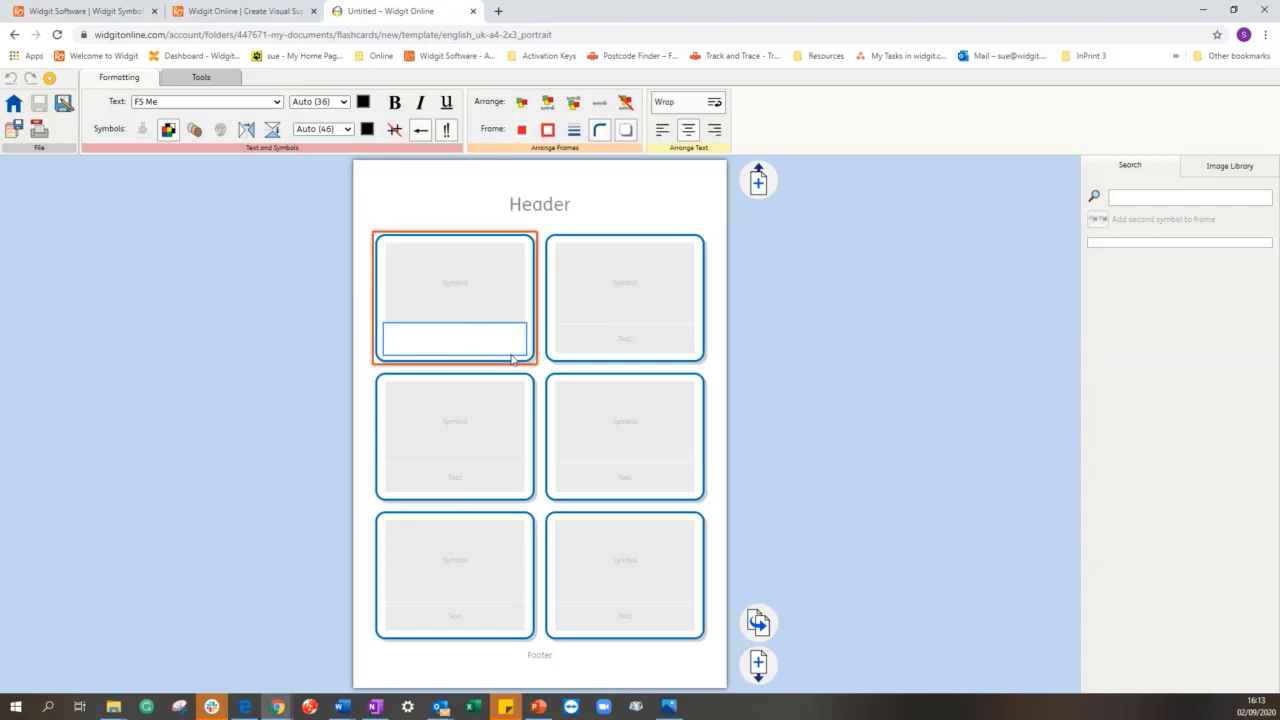
pyautogui.write('pen')
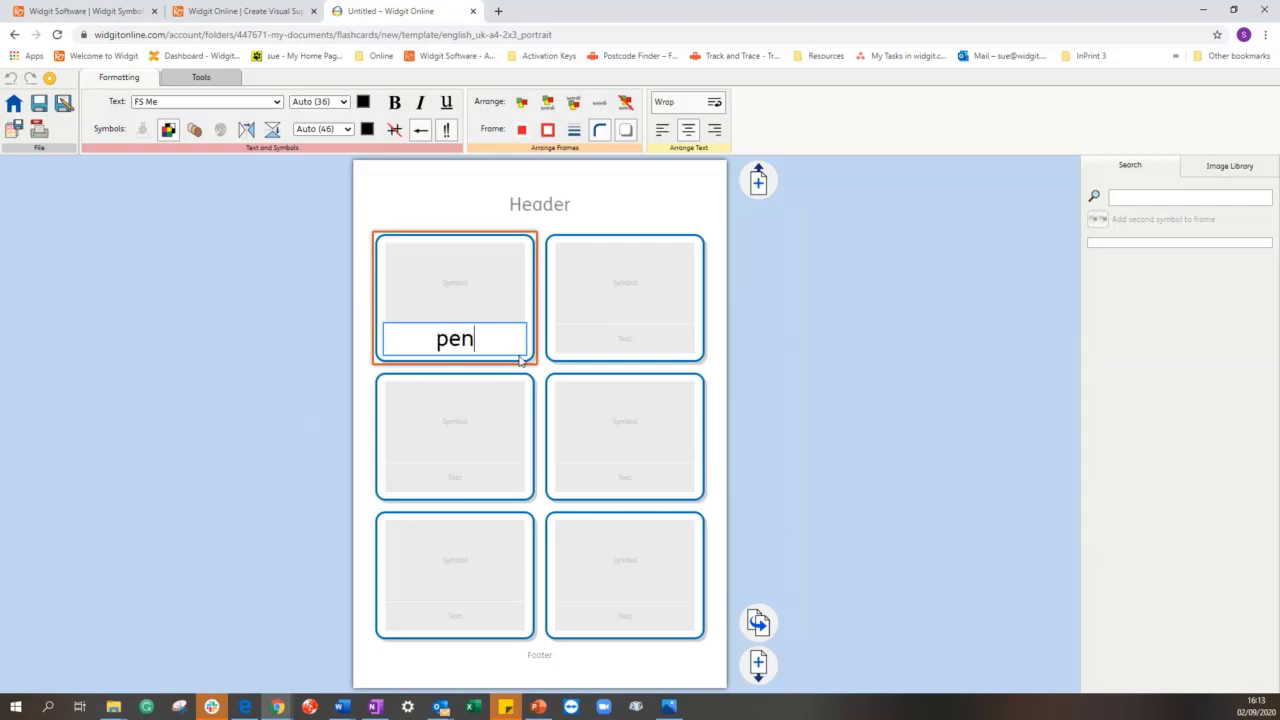
pyautogui.write('cil')
pyautogui.press('Tab')
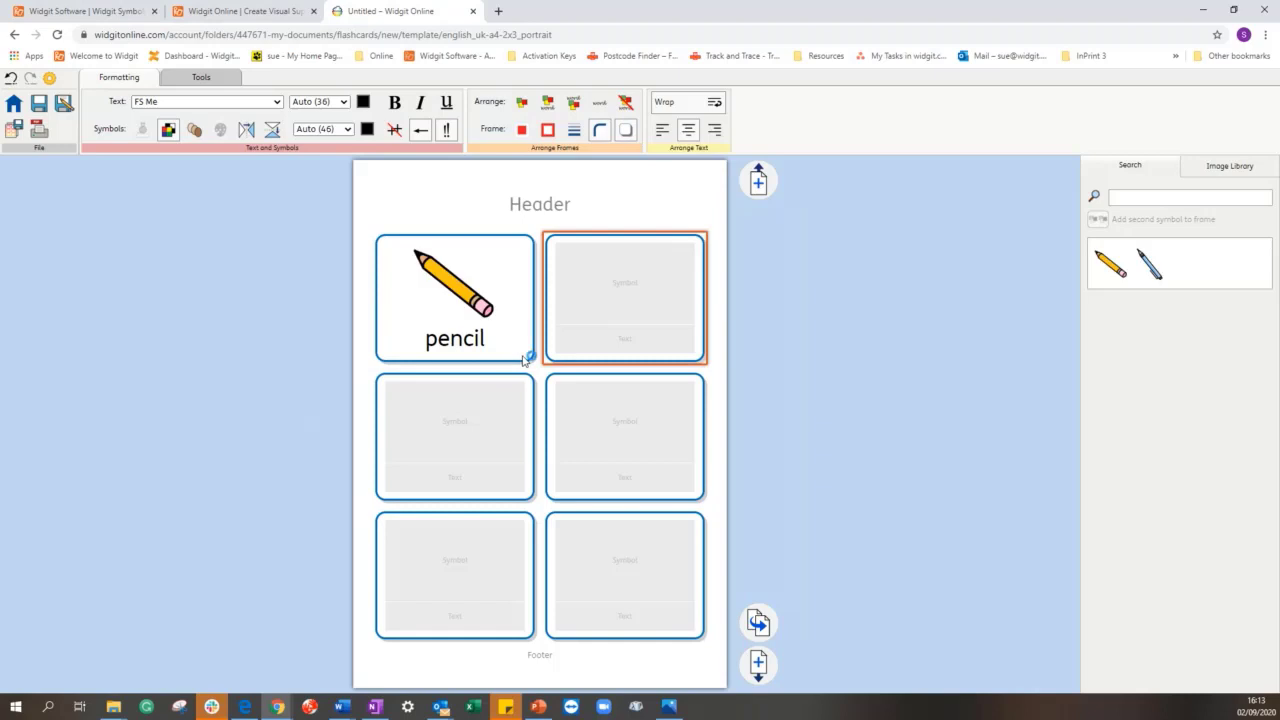
# Label the second flashcard "rubber" and the third "big whiteboards".
pyautogui.write('rubber')
pyautogui.press('Tab')
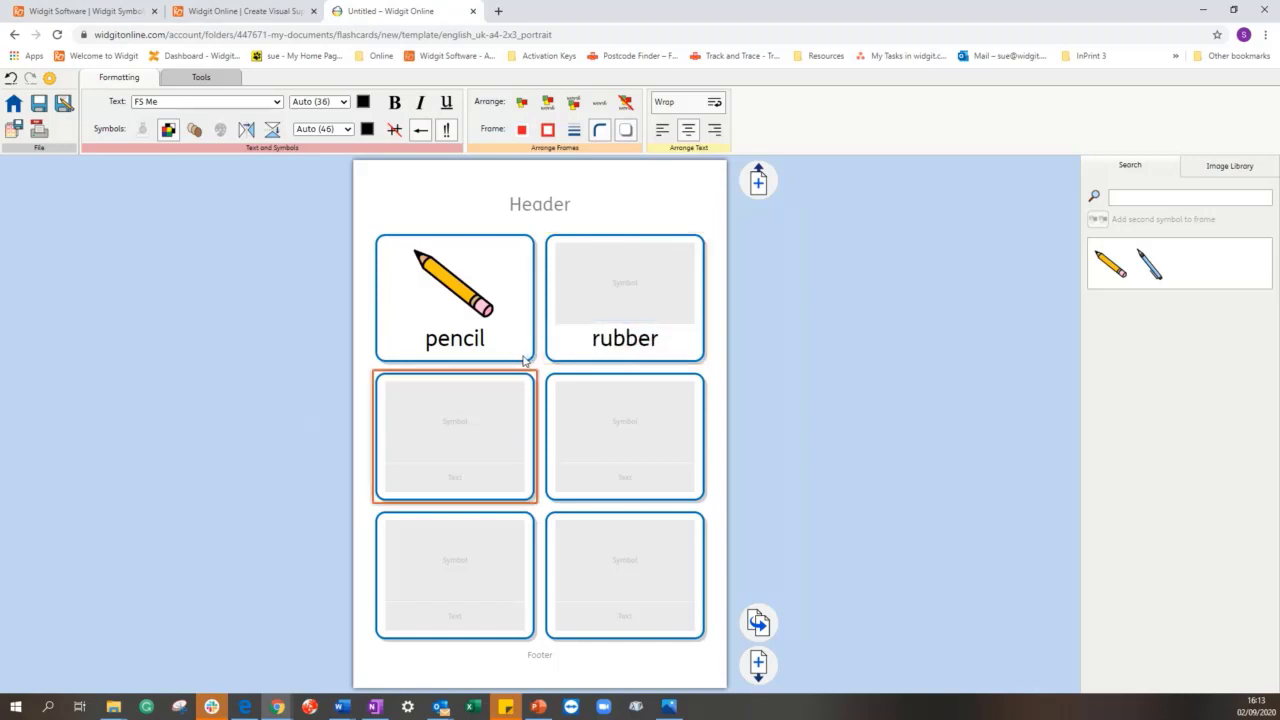
pyautogui.write('bi')
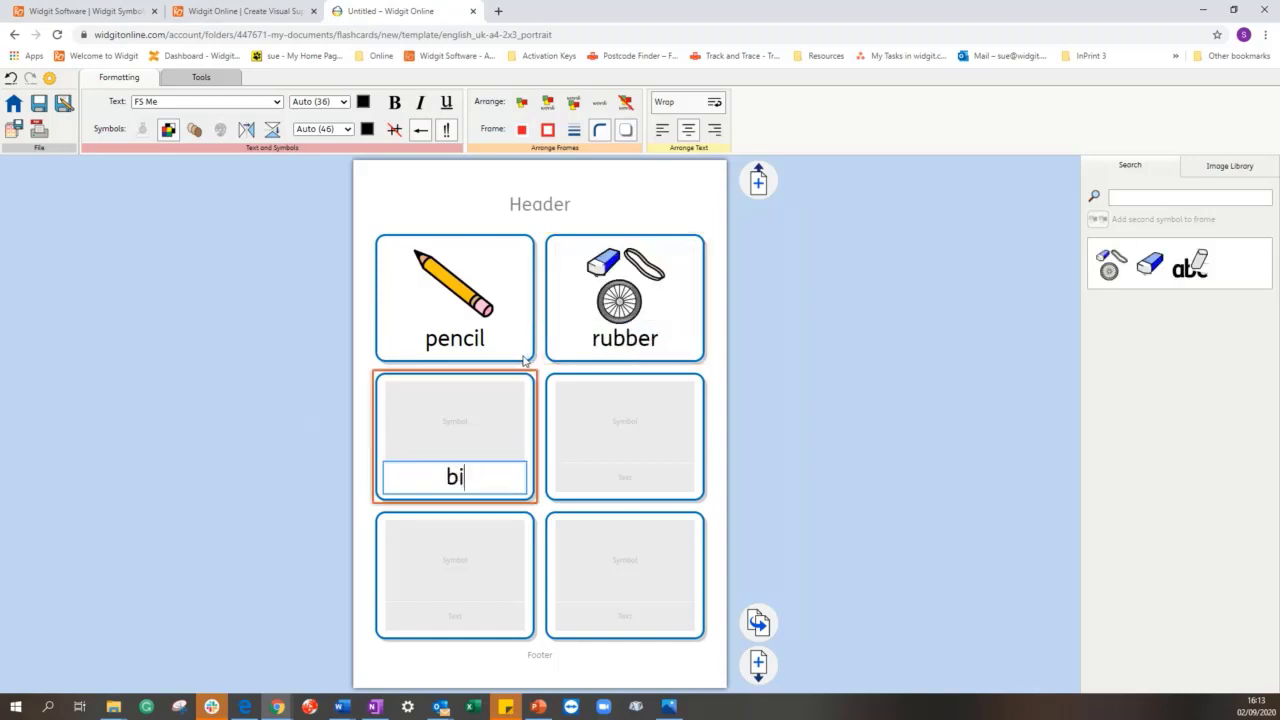
pyautogui.write('g whiteb')
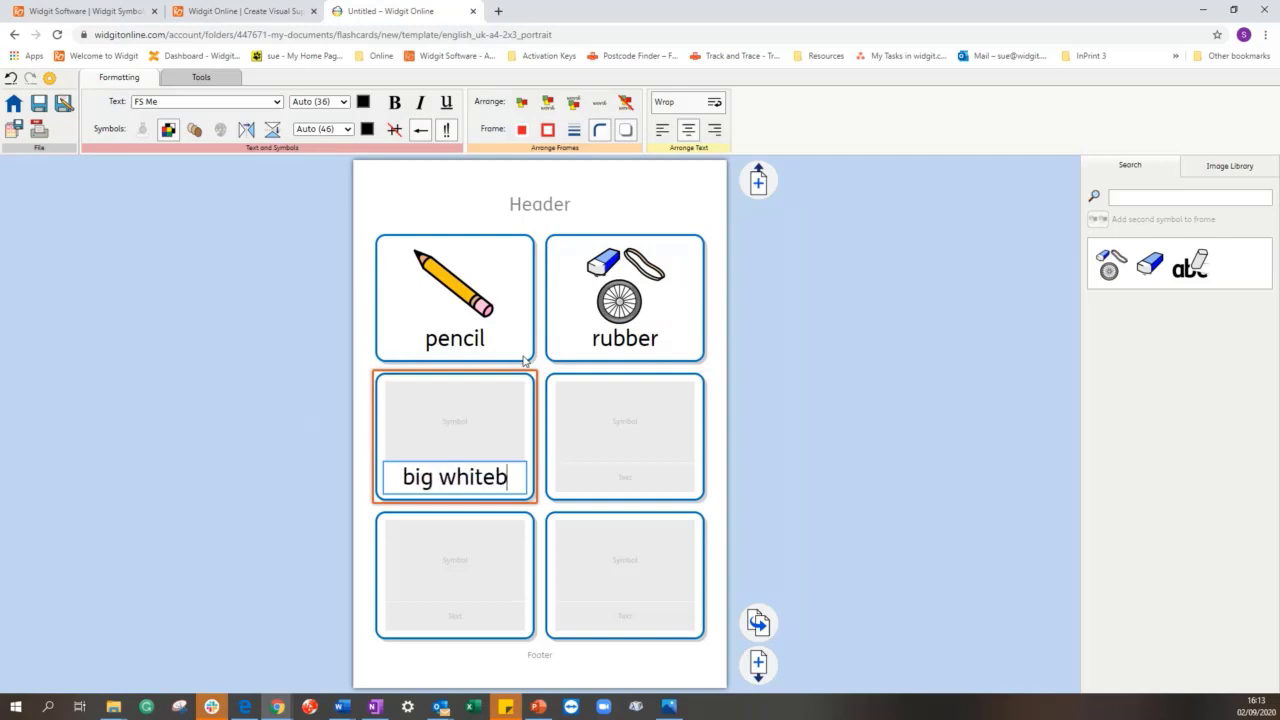
pyautogui.write('oards')
pyautogui.press('Tab')
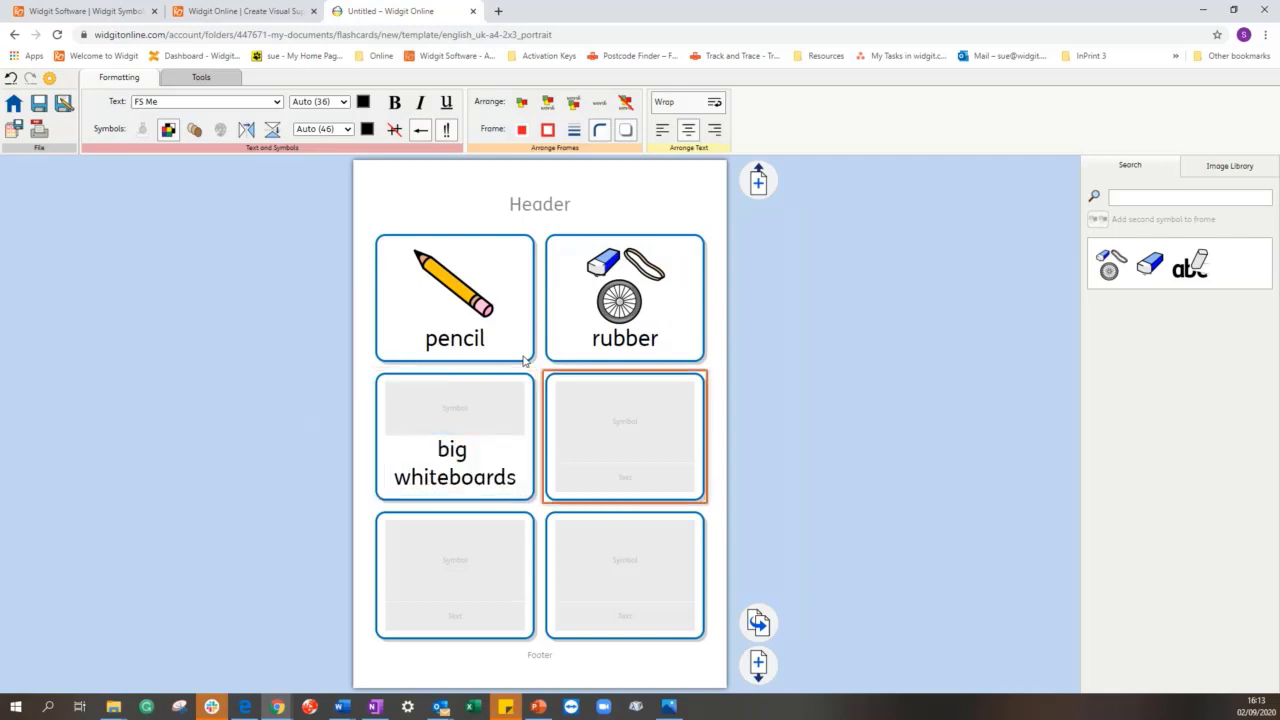
# Label the fourth flashcard "pritt stick" and the fifth "science equipment".
pyautogui.write('pri')
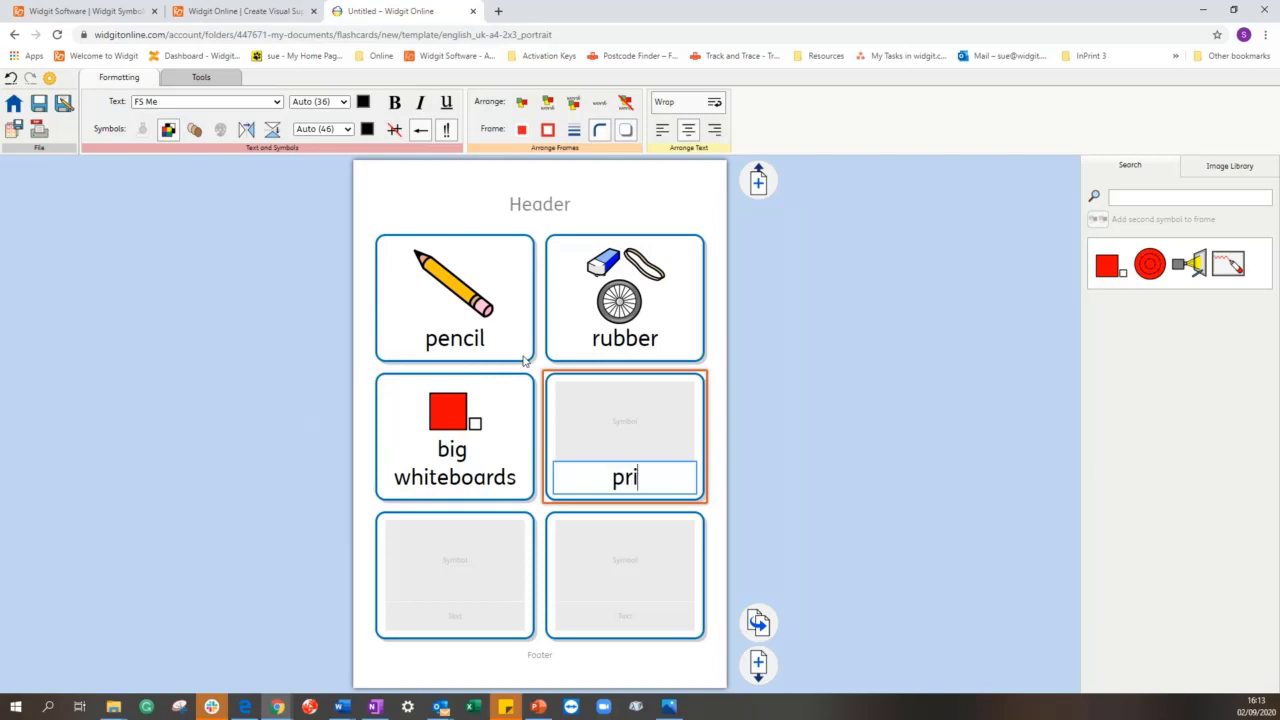
pyautogui.write('tt stick')
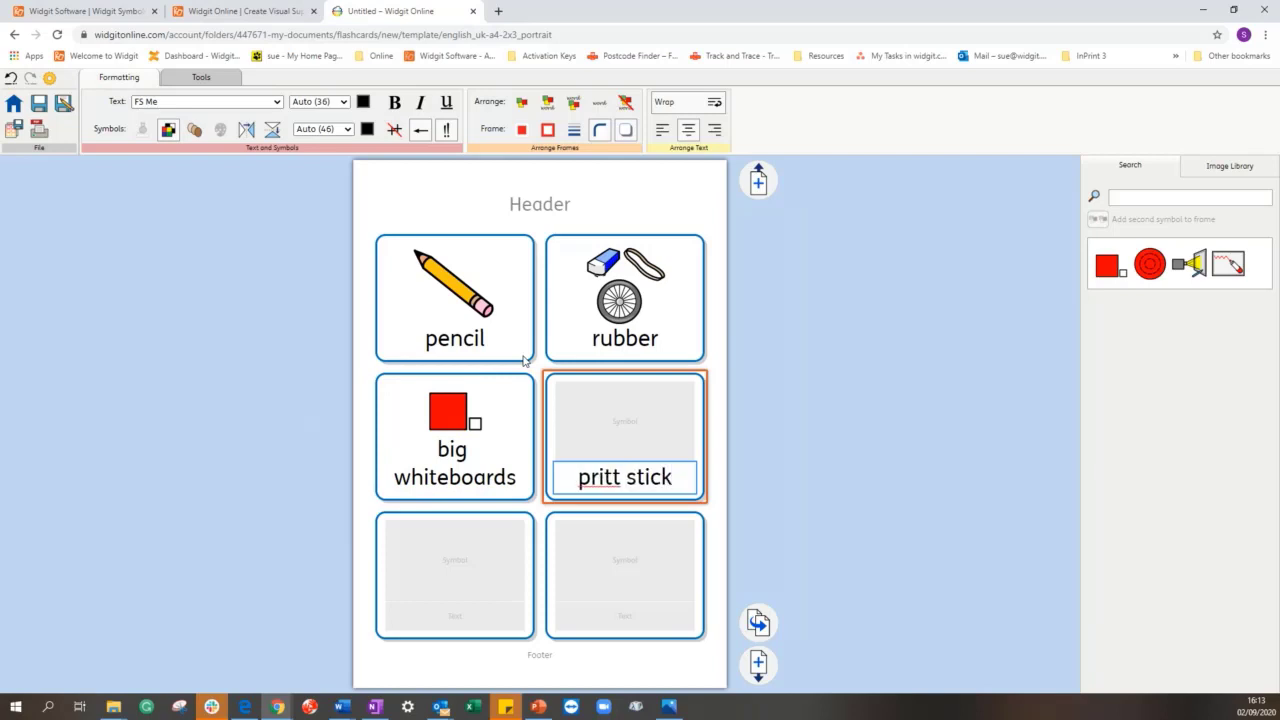
pyautogui.press('Tab')
pyautogui.write('sc')
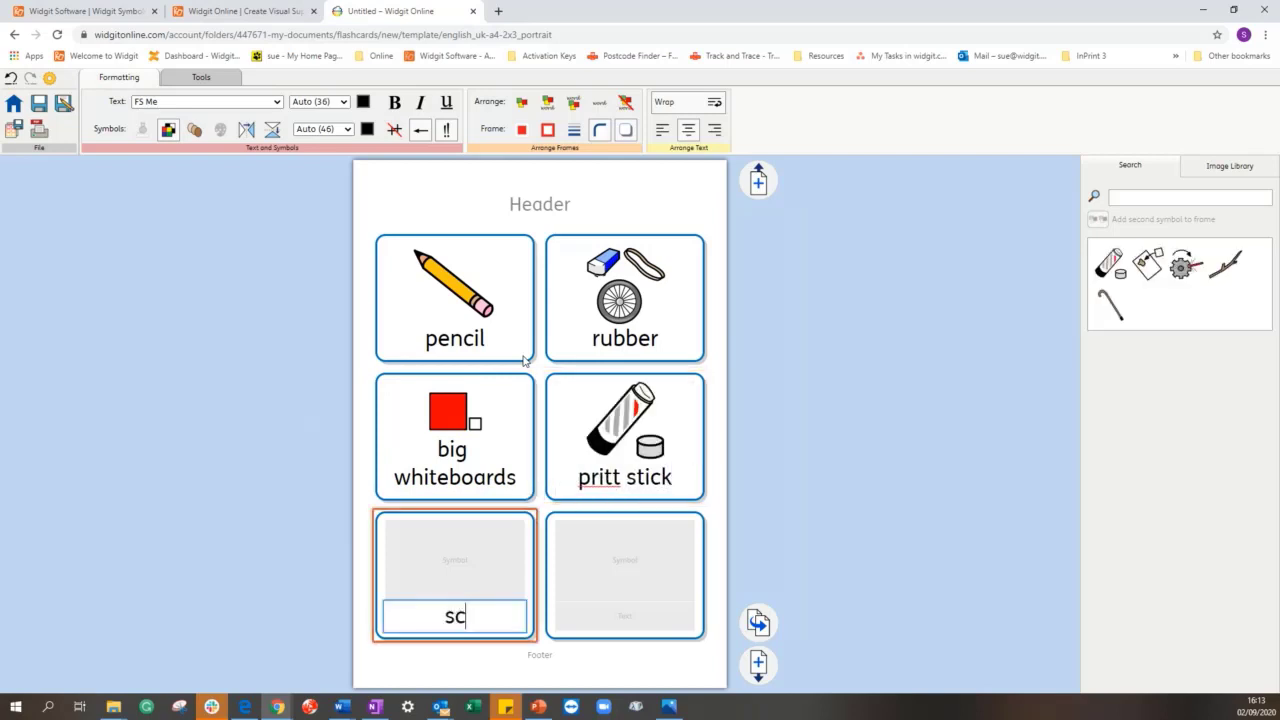
pyautogui.write('ience eq')
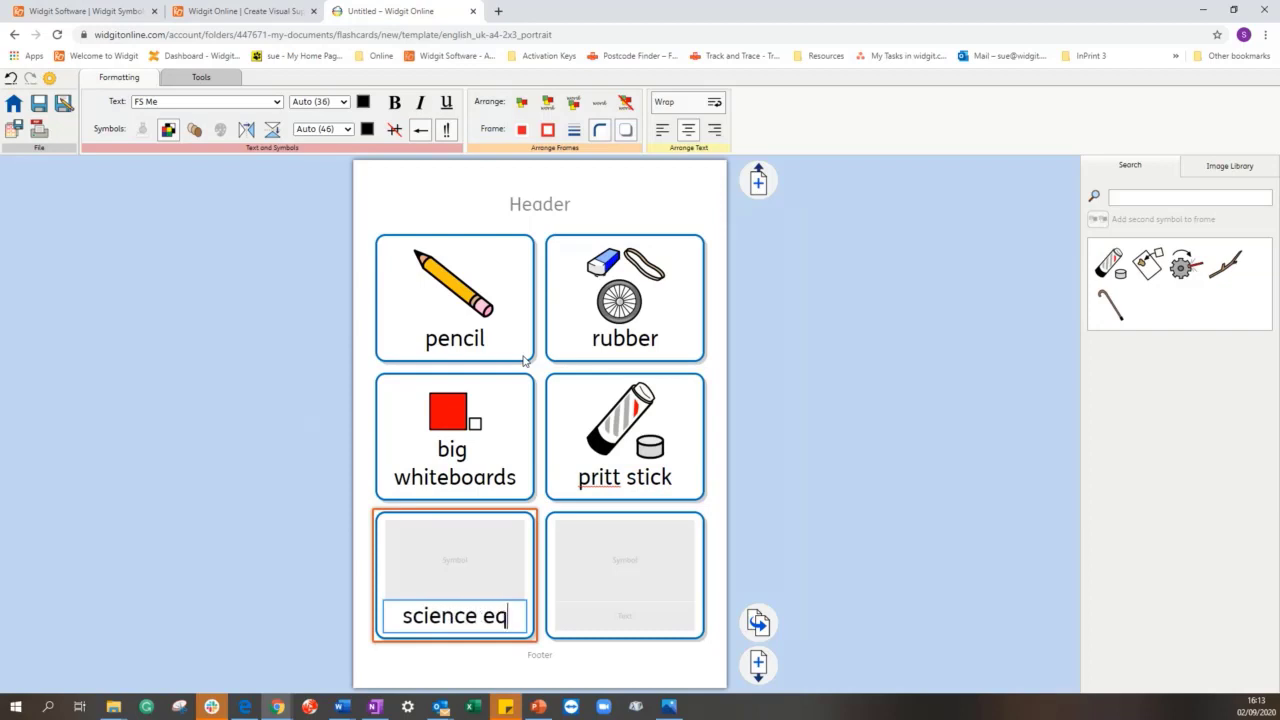
pyautogui.write('uipment')
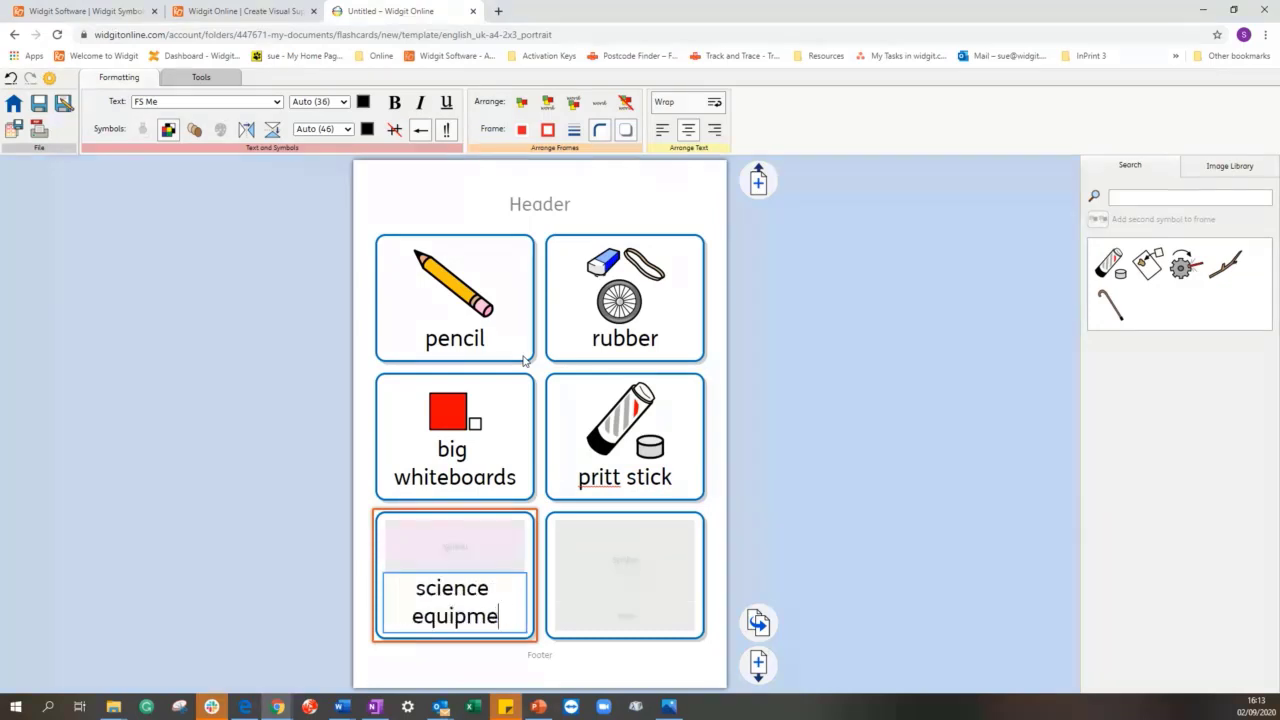
# Label the sixth flashcard "magnet".
pyautogui.press('Tab')
pyautogui.write('ma')
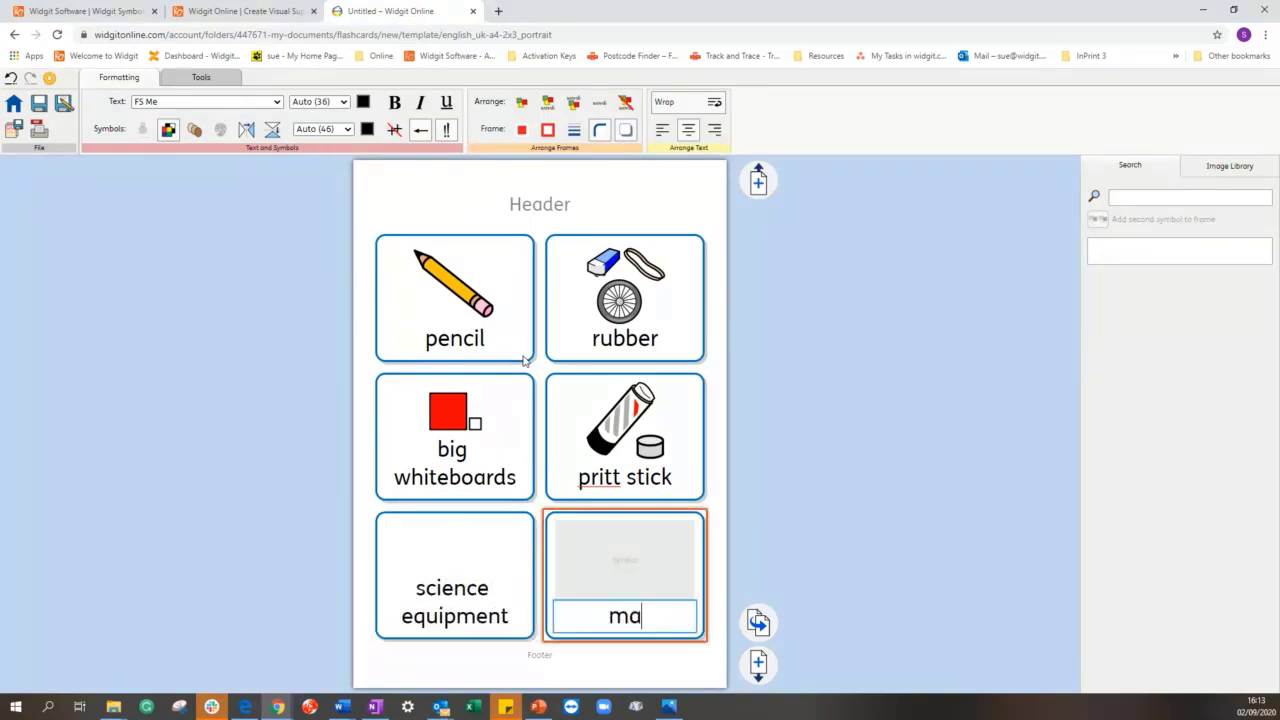
pyautogui.write('gnet')
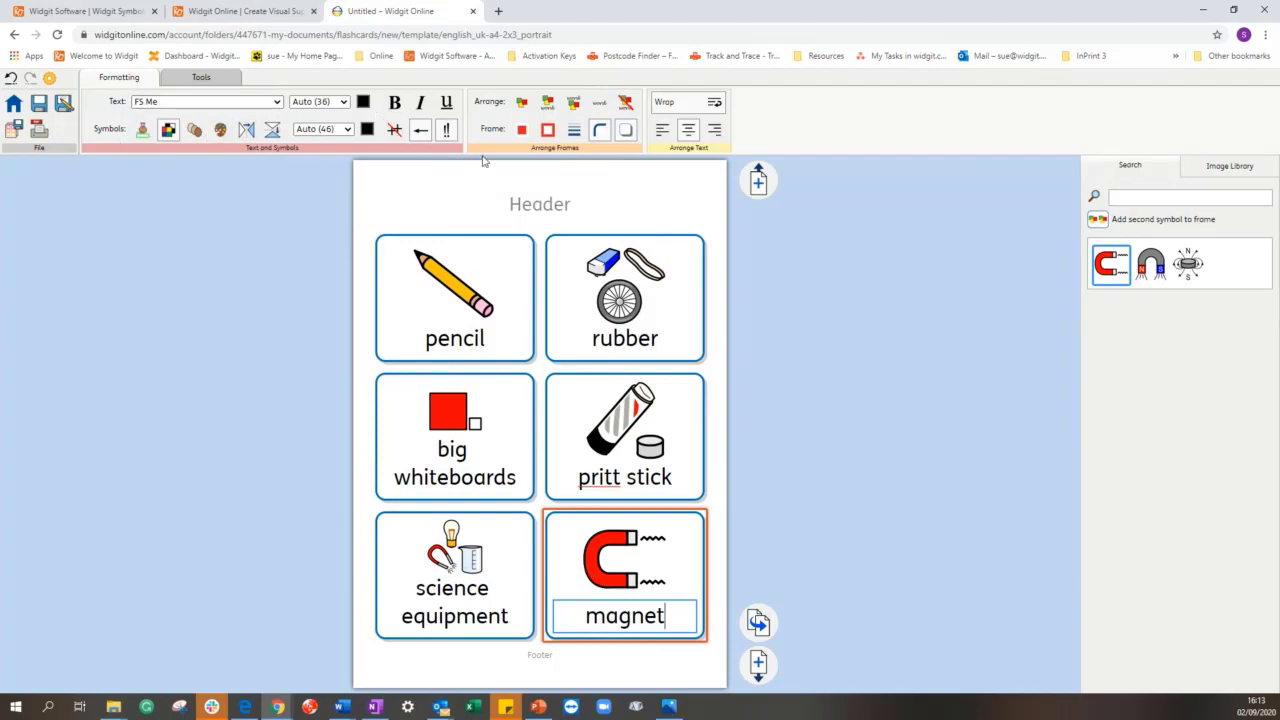
# Flip the pencil card's symbol both horizontally and vertically.
pyautogui.click(458, 339)
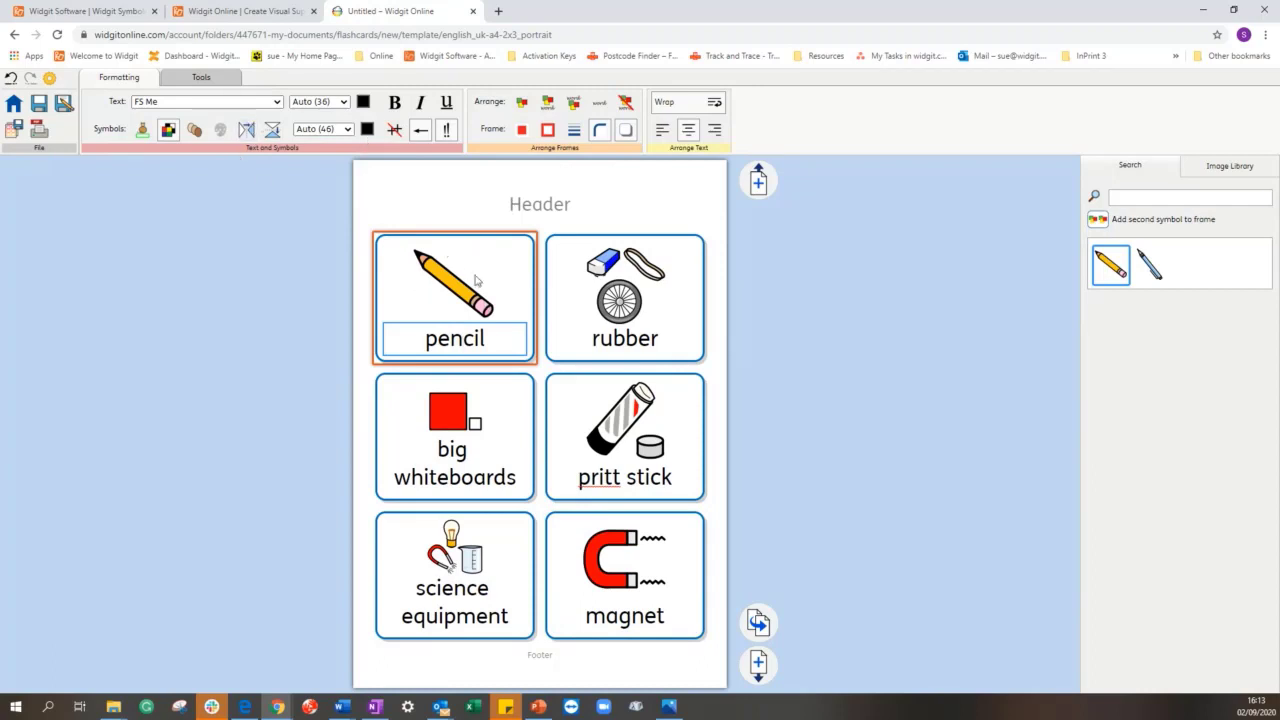
pyautogui.click(246, 129)
pyautogui.click(272, 129)
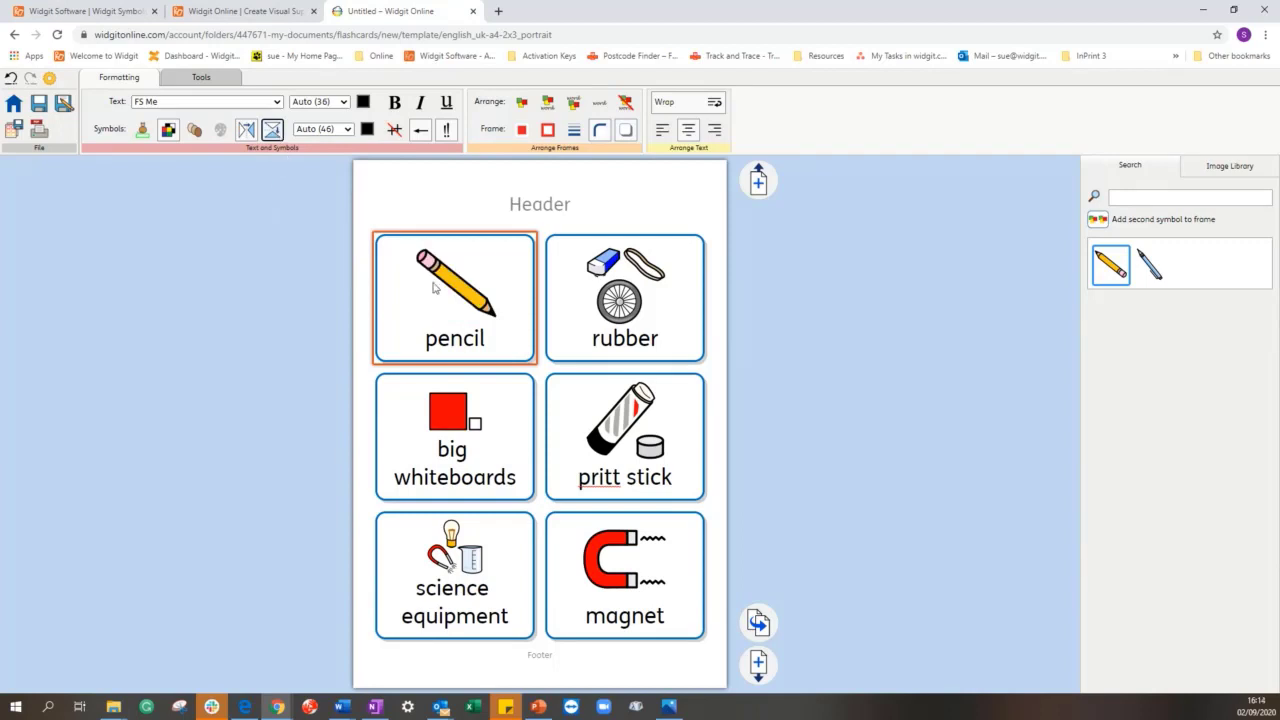
# Switch the rubber card to the blue eraser symbol and add the whiteboard as a second symbol on the big whiteboards card.
pyautogui.click(622, 336)
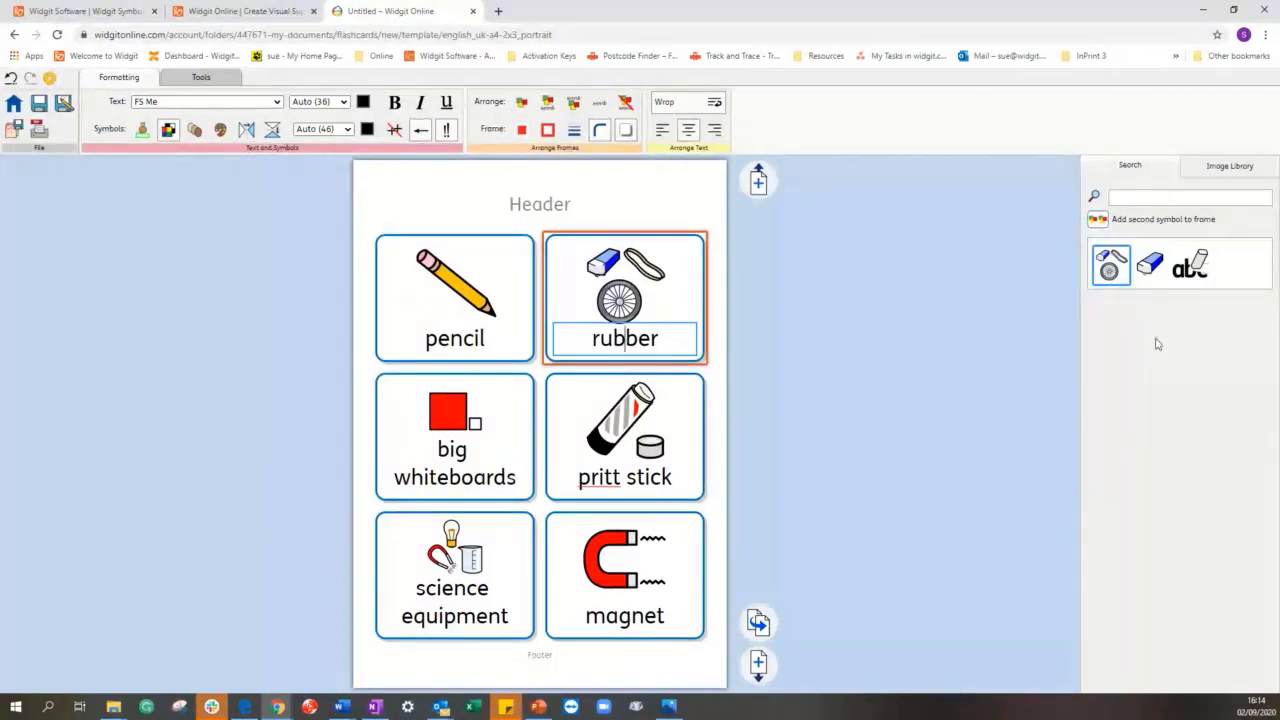
pyautogui.click(1148, 272)
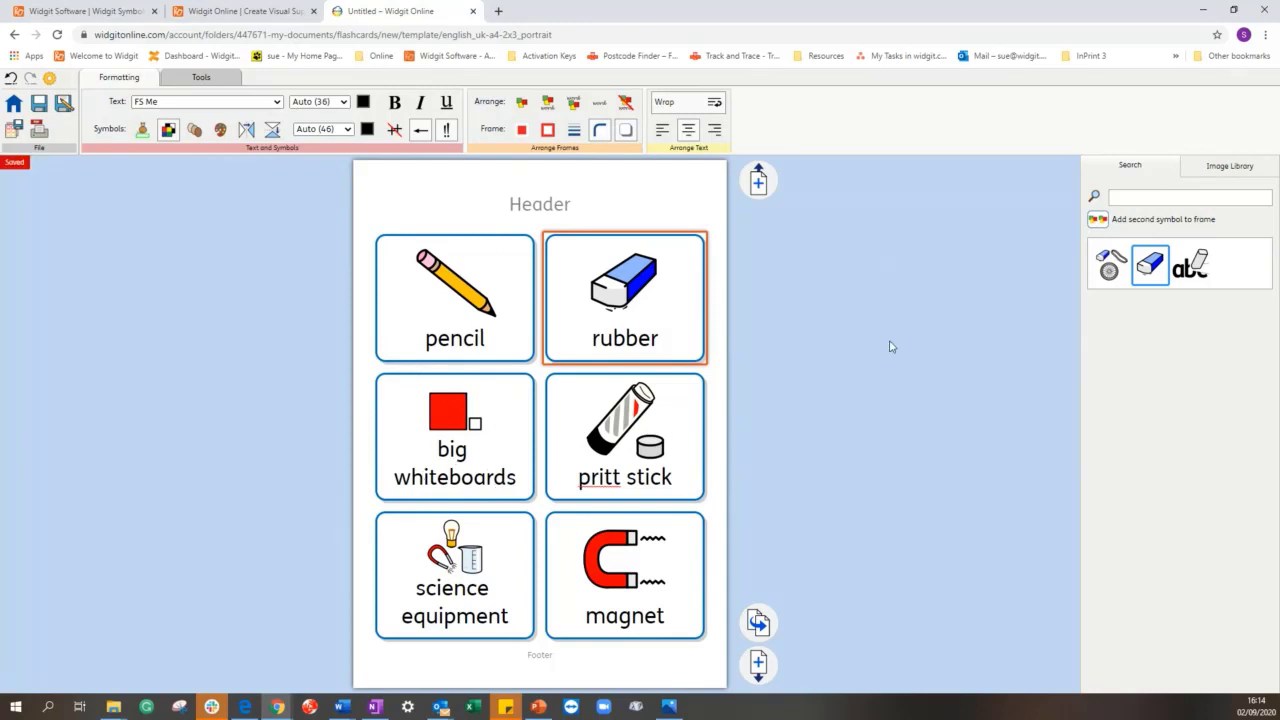
pyautogui.click(491, 470)
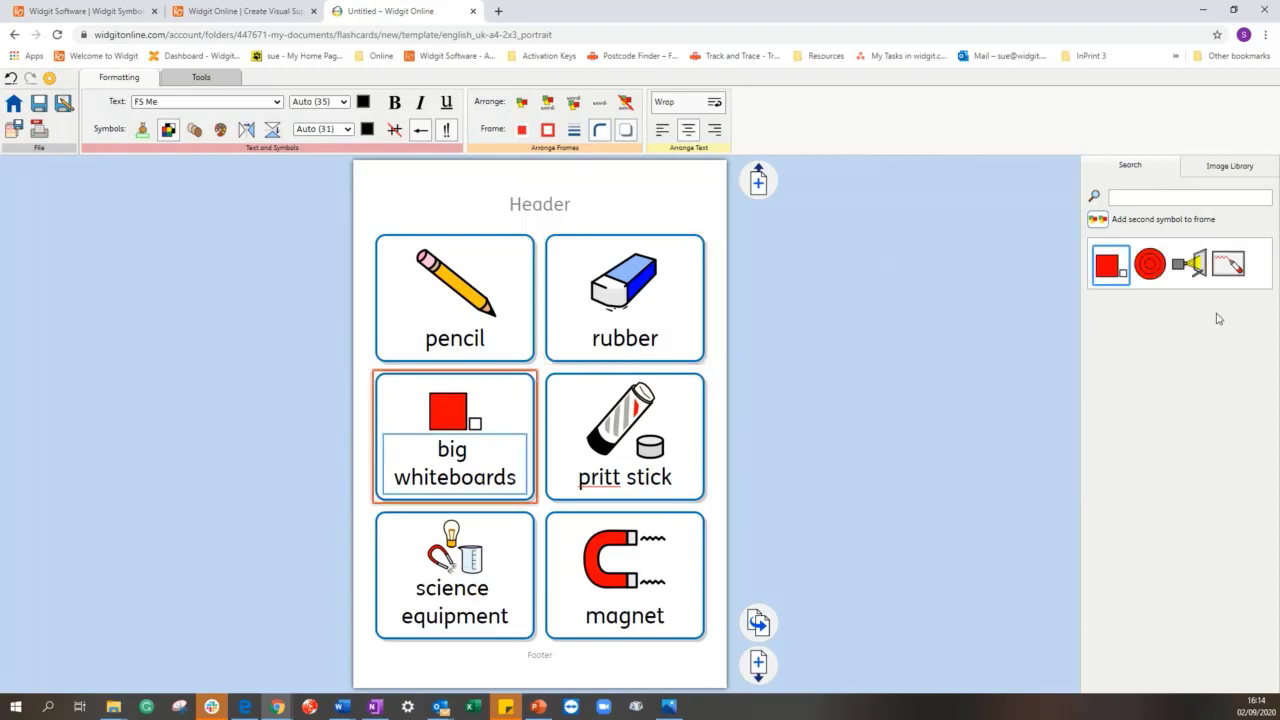
pyautogui.click(1159, 220)
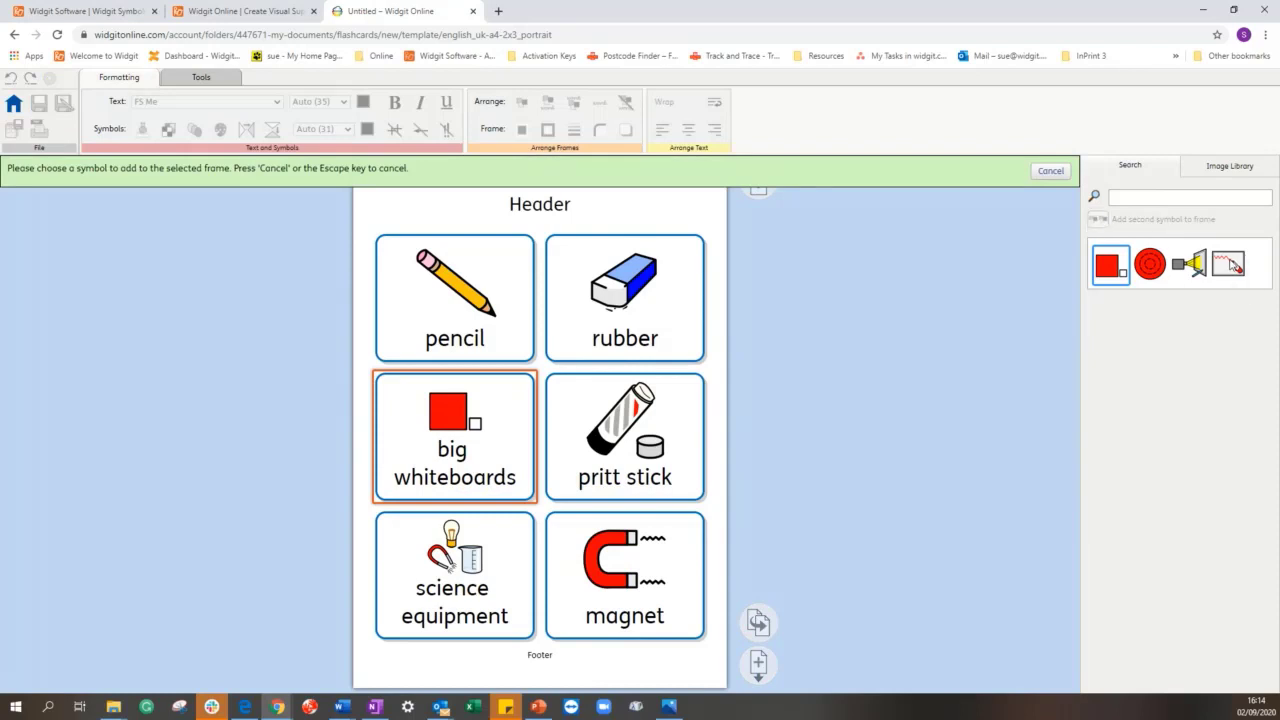
pyautogui.click(1232, 264)
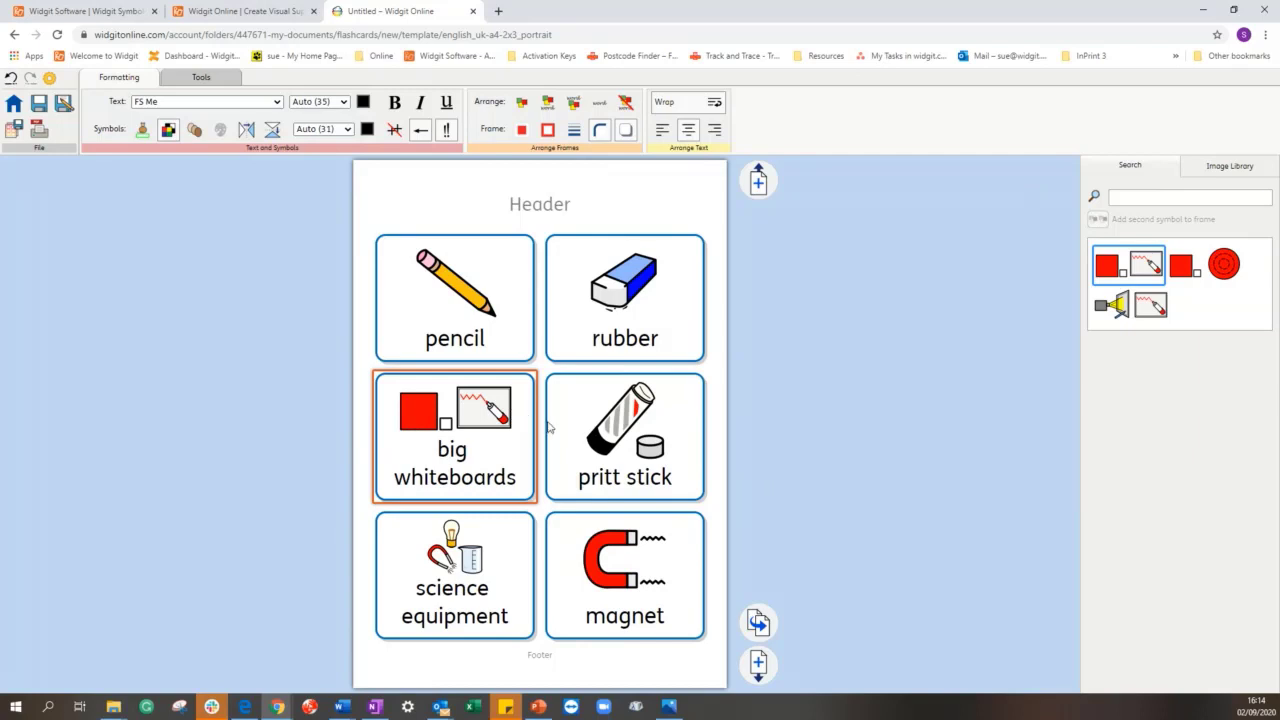
# Change the text of the pritt stick card to "glue" while keeping its current symbol.
pyautogui.click(609, 479)
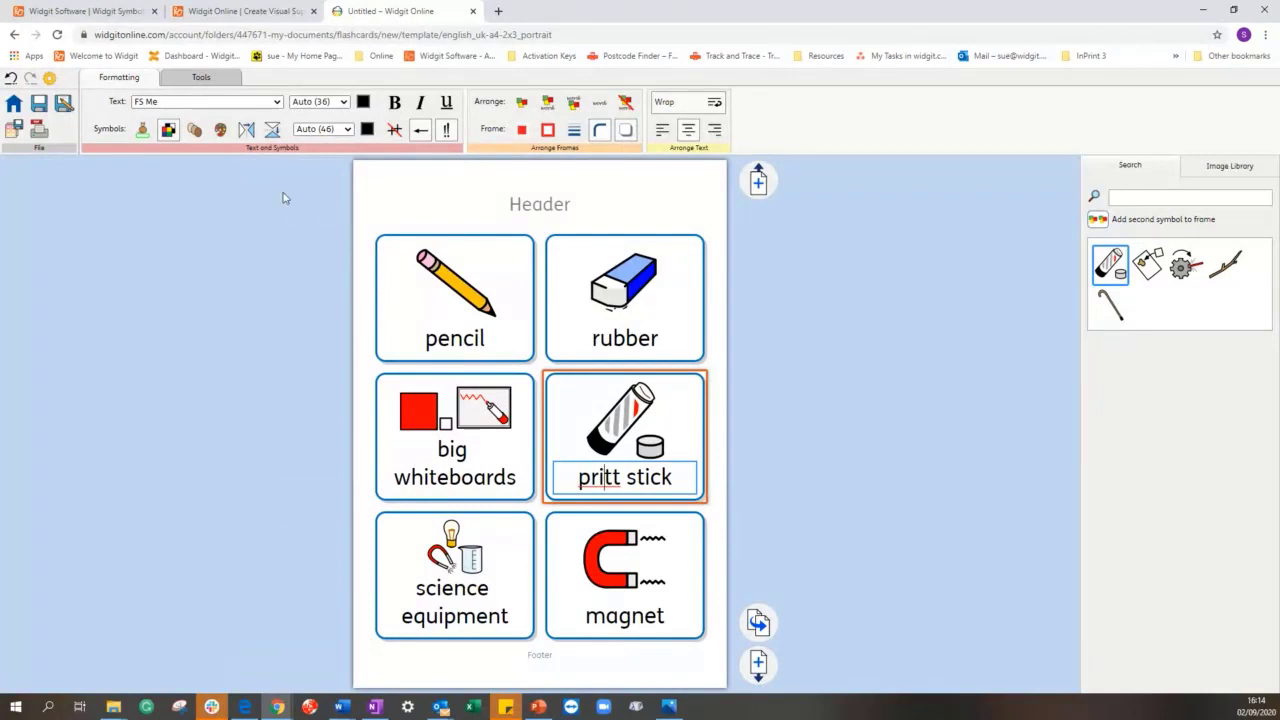
pyautogui.click(143, 131)
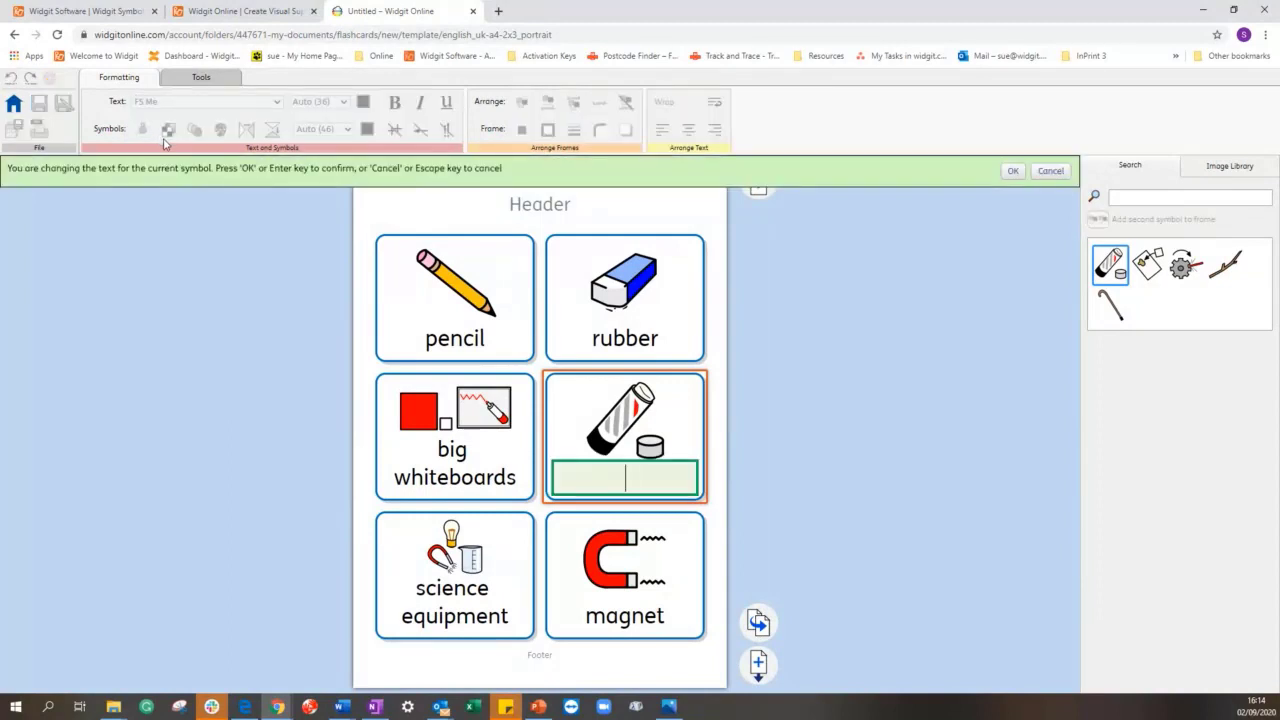
pyautogui.write('glue')
pyautogui.click(1014, 172)
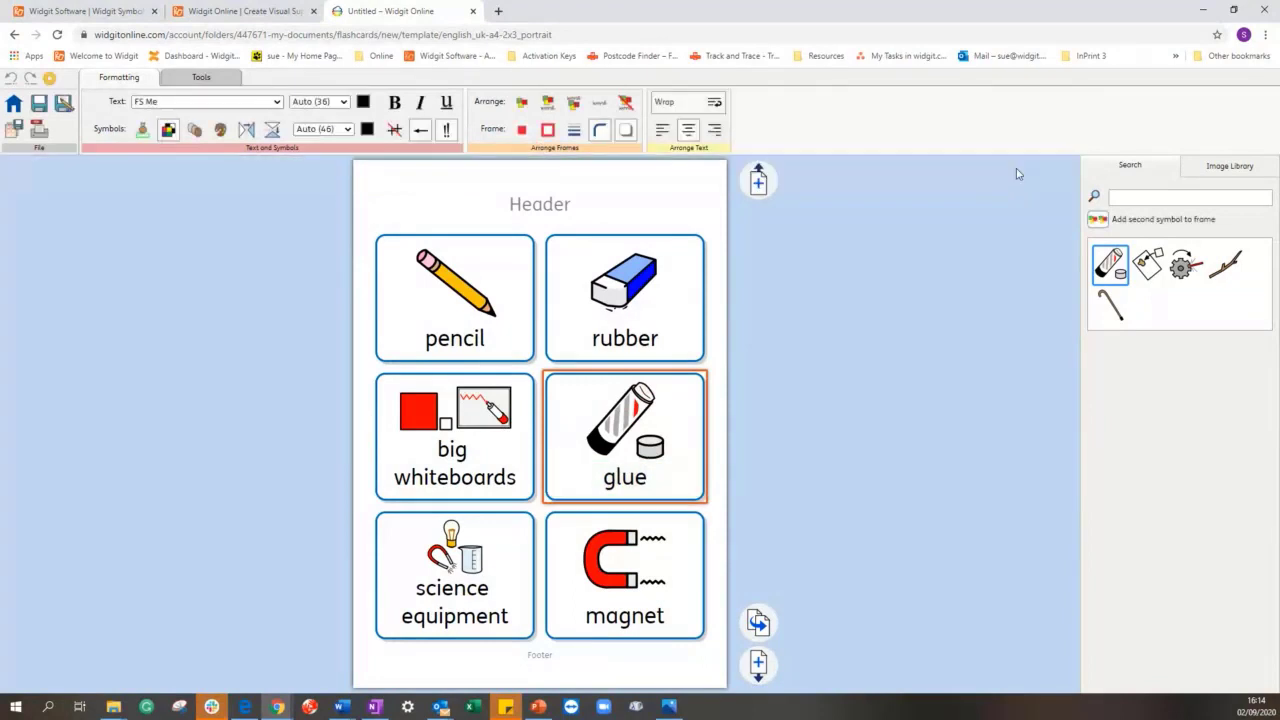
# Make the science equipment symbol black and white, and replace the magnet symbol with the bar magnets photo from the image library.
pyautogui.click(452, 590)
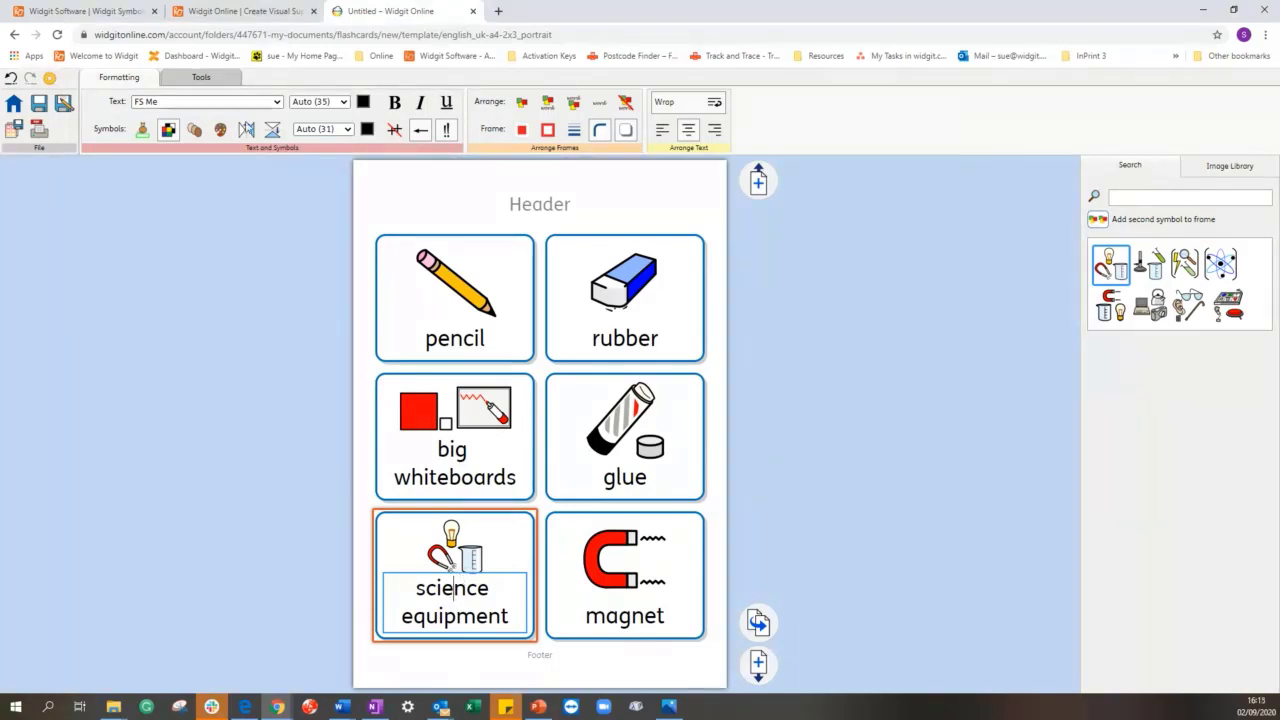
pyautogui.click(168, 129)
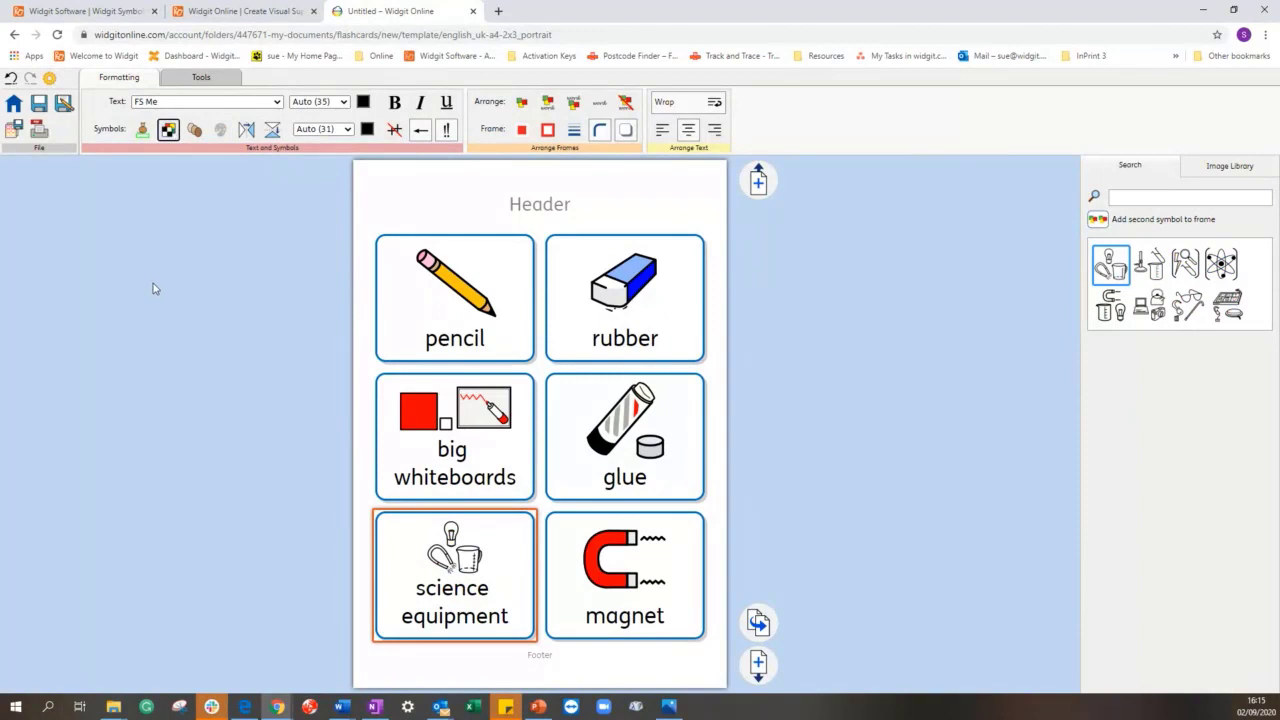
pyautogui.click(622, 618)
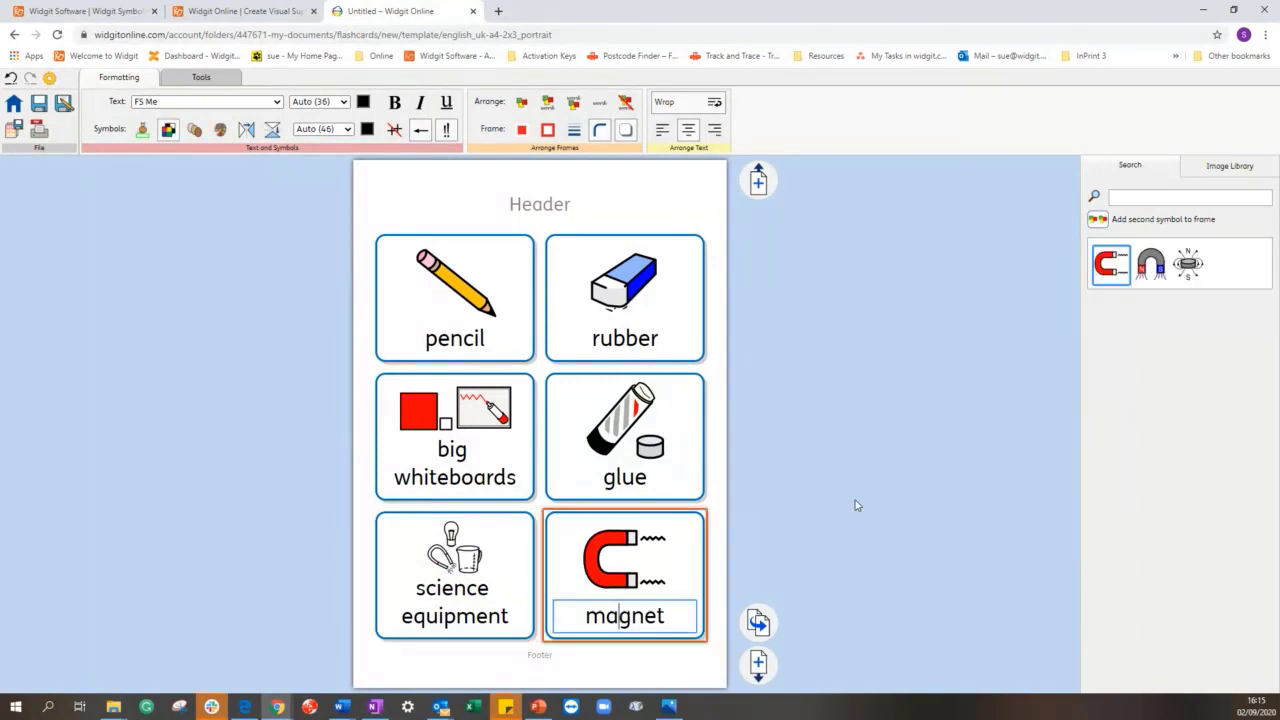
pyautogui.click(1218, 168)
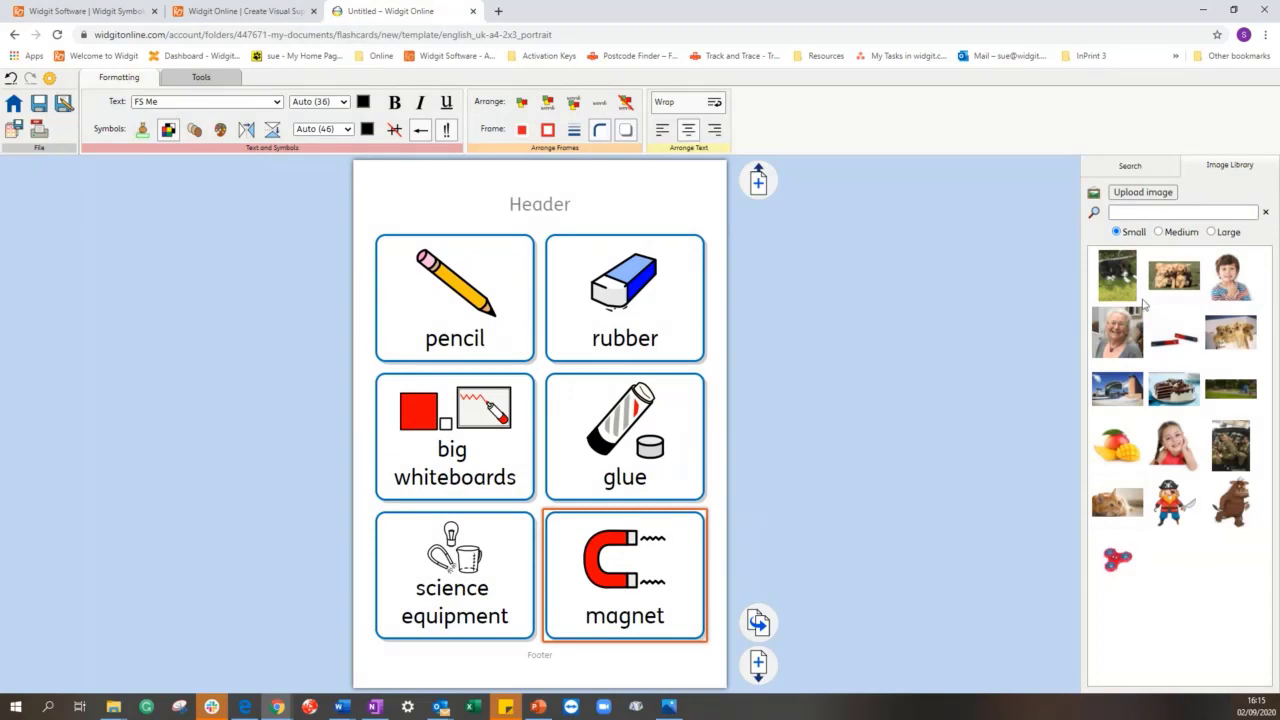
pyautogui.click(1174, 345)
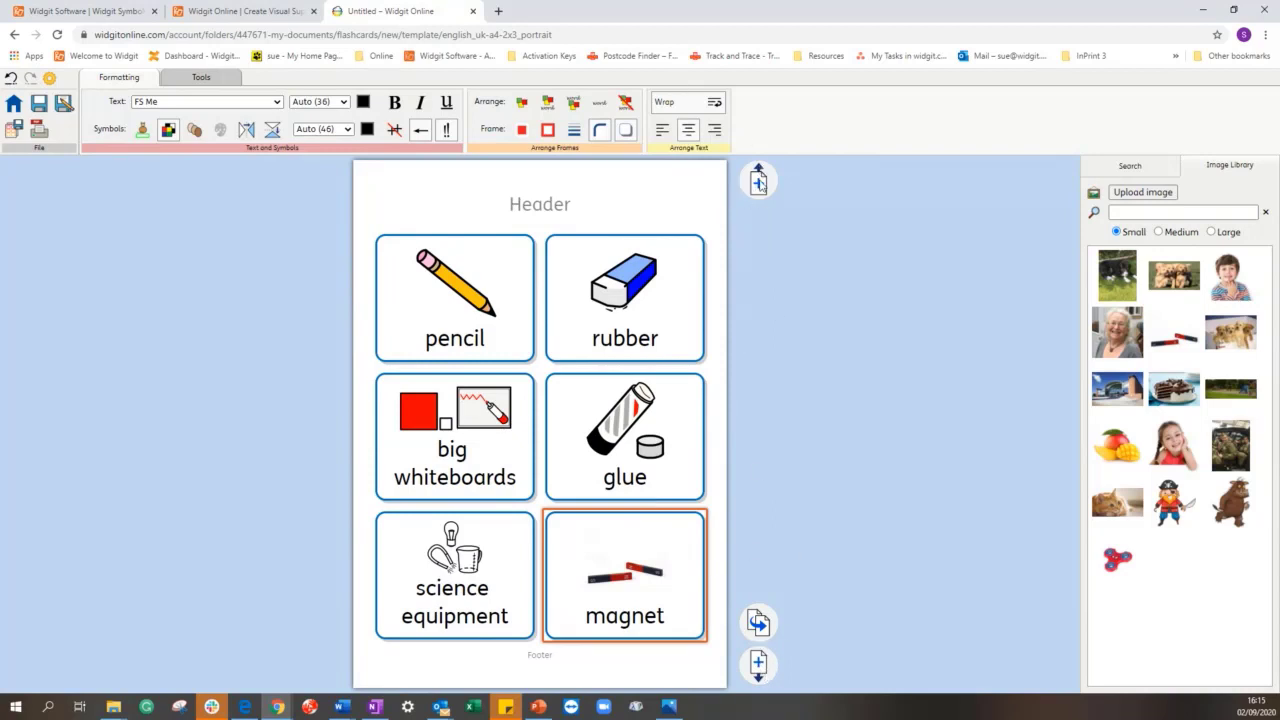
# Add a blank flashcard page after the first and start Populate Frames from its first frame.
pyautogui.click(762, 664)
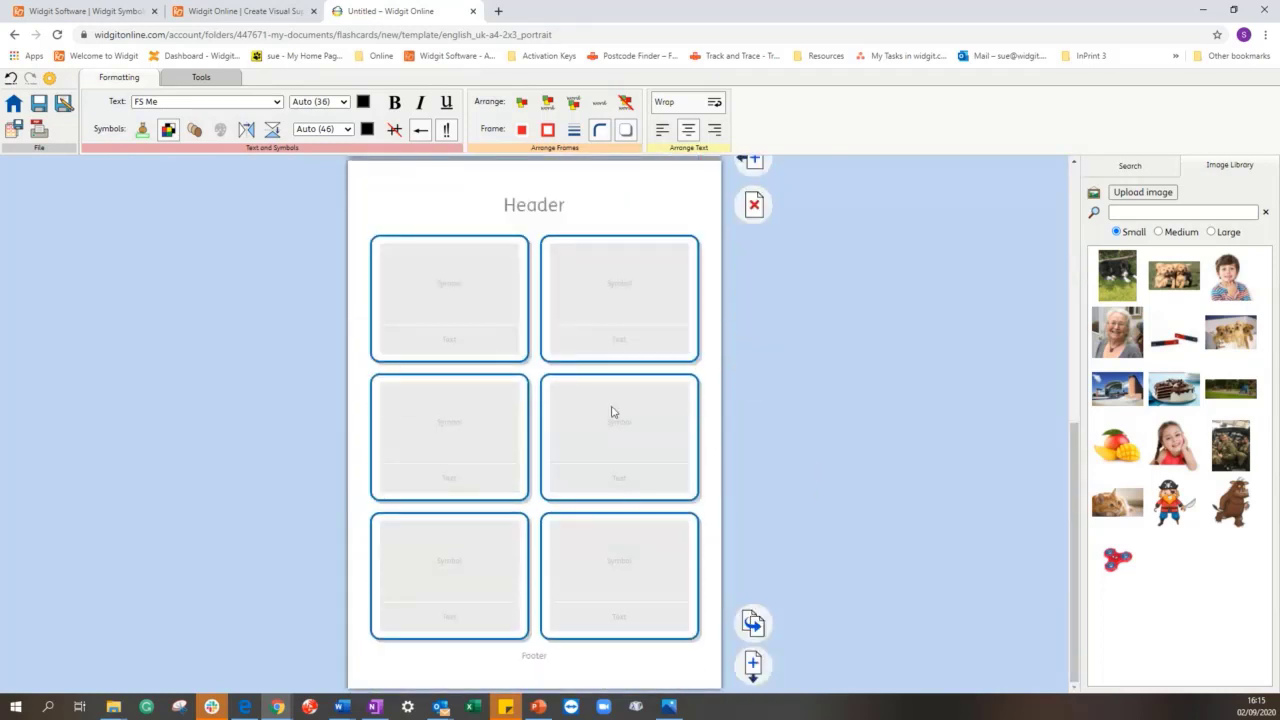
pyautogui.click(475, 341)
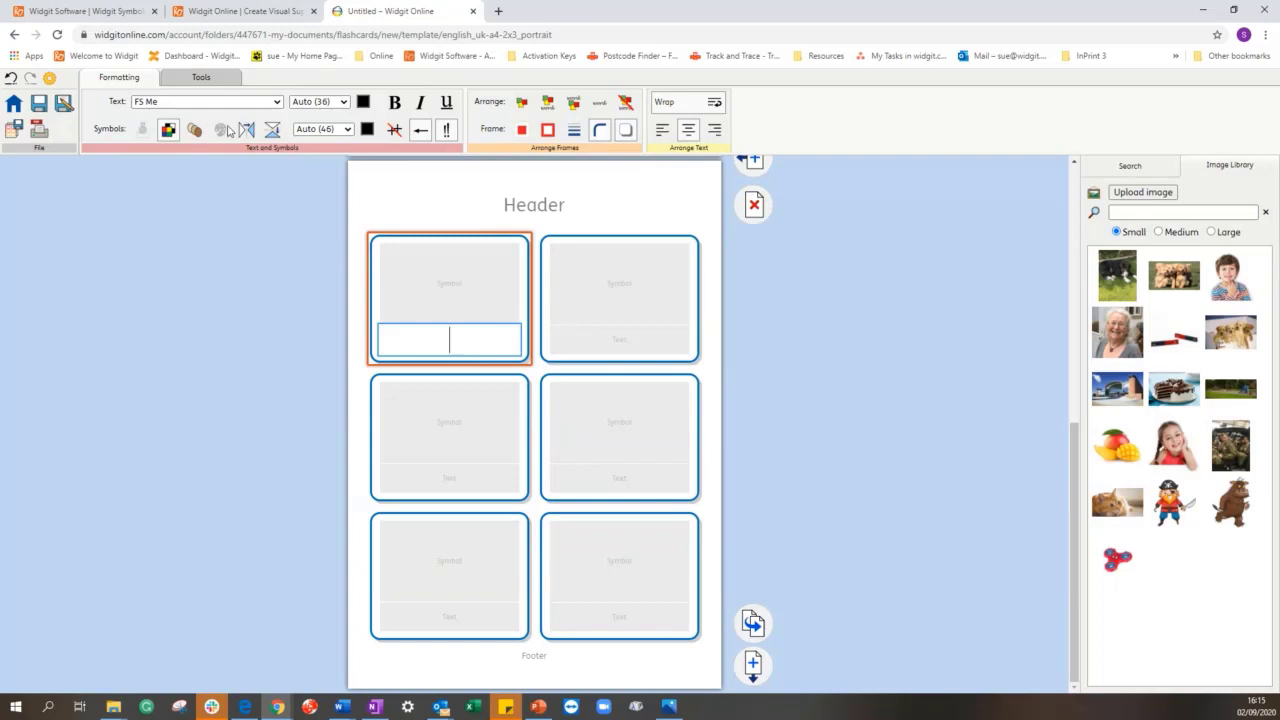
pyautogui.click(197, 78)
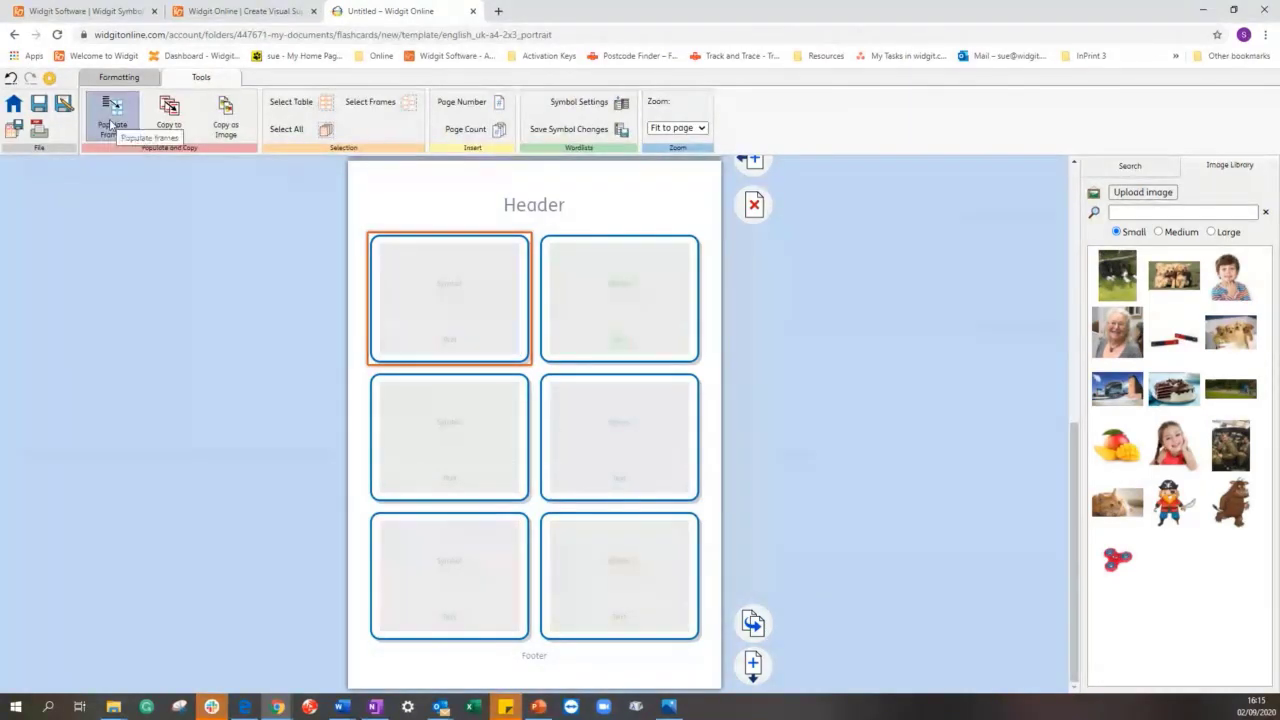
pyautogui.click(111, 124)
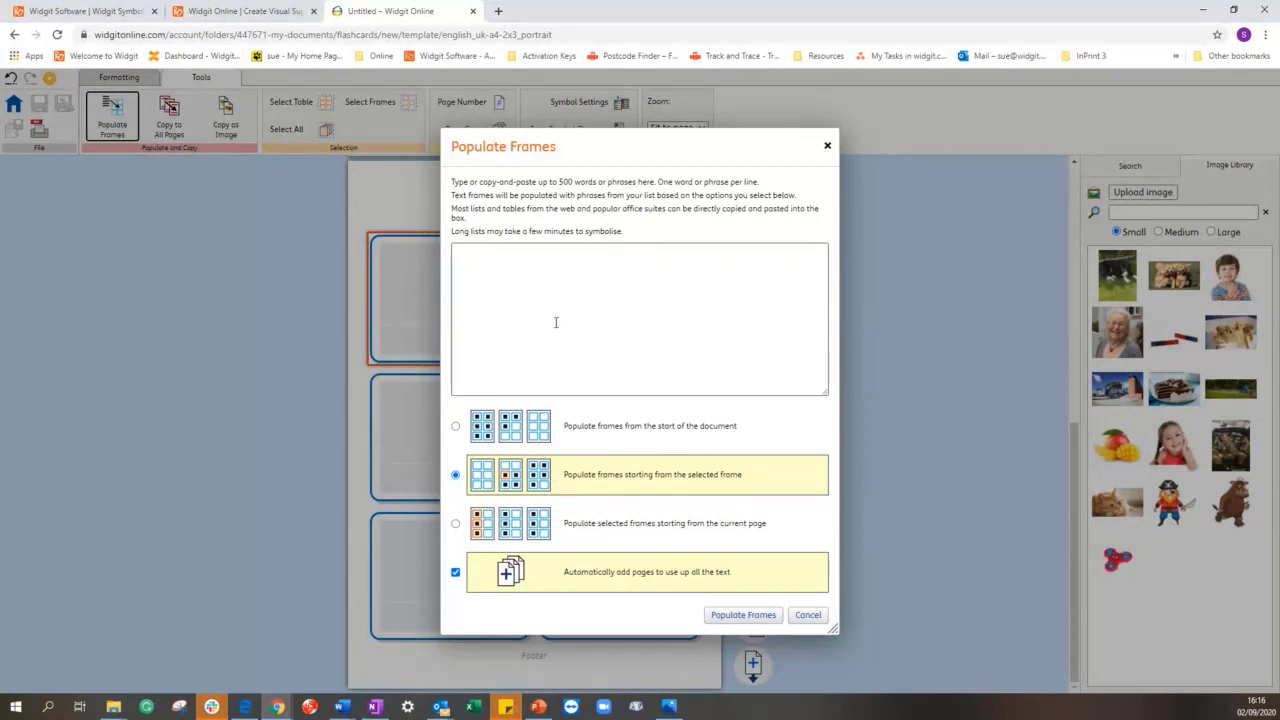
# Switch to the Word document "Bulk populate animal Examples" and copy the Geography words from Atlas to jungle.
pyautogui.moveTo(343, 708)
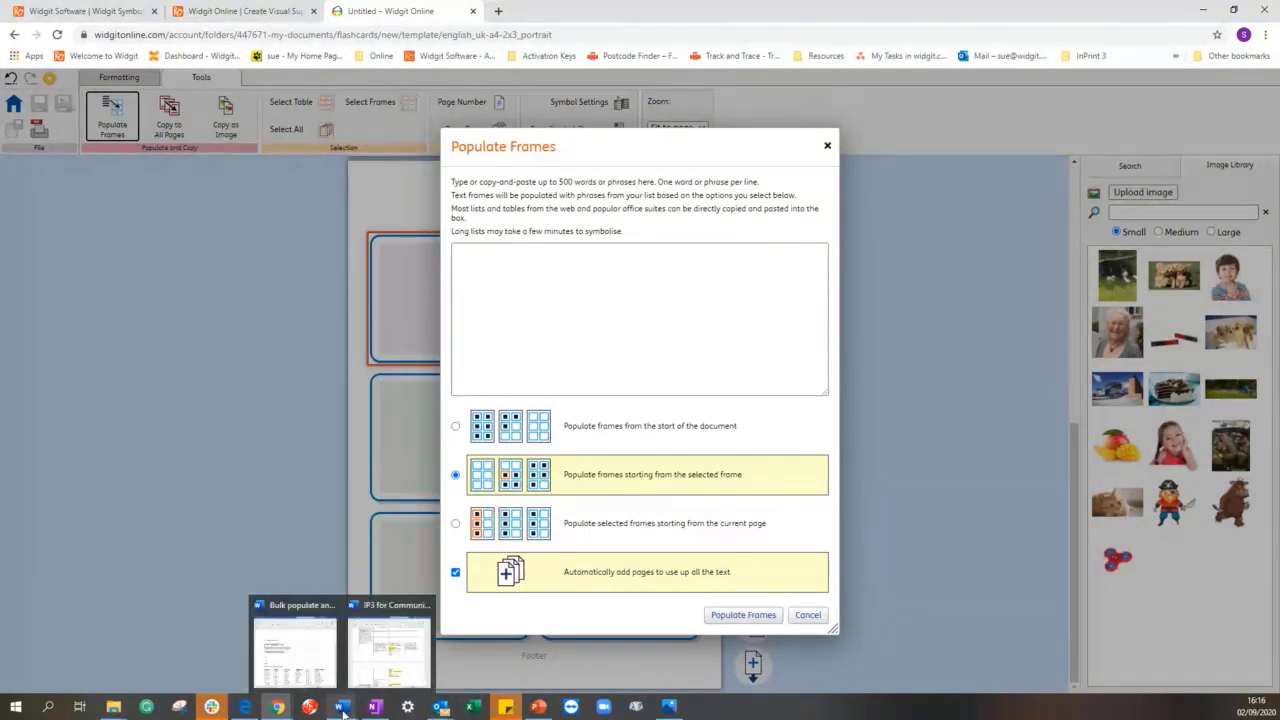
pyautogui.click(296, 684)
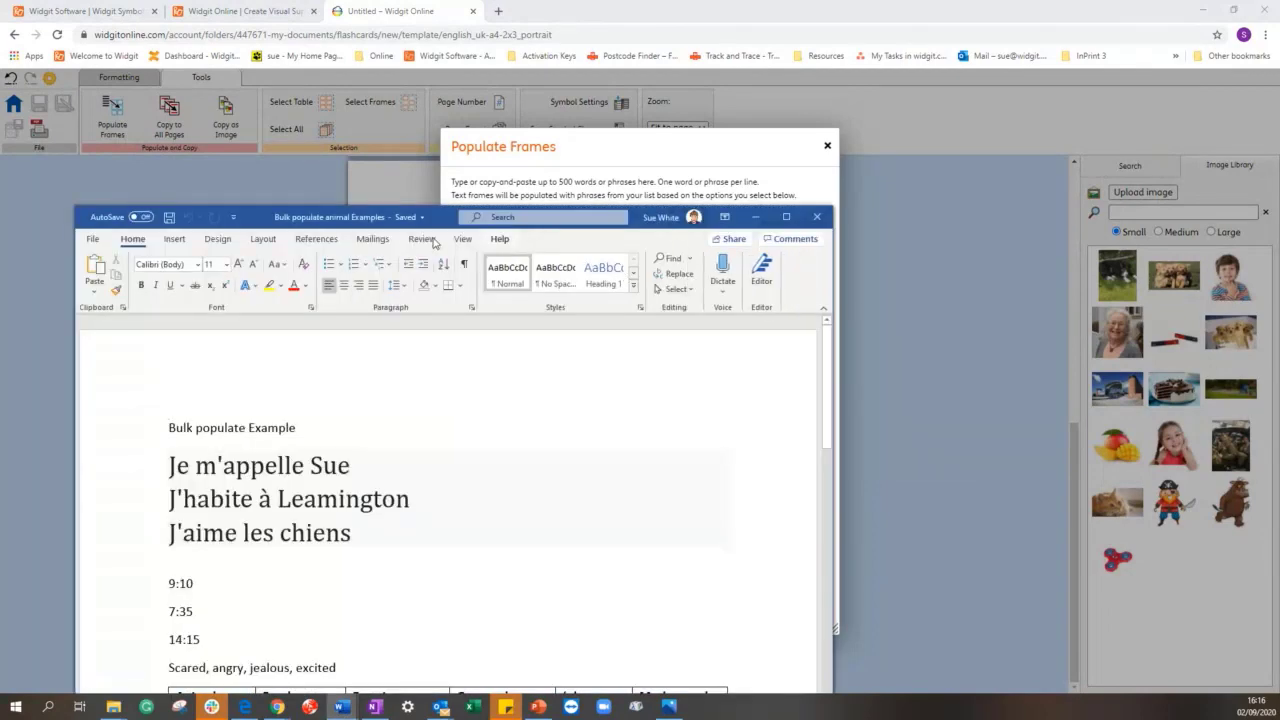
pyautogui.moveTo(261, 218); pyautogui.dragTo(313, 36)
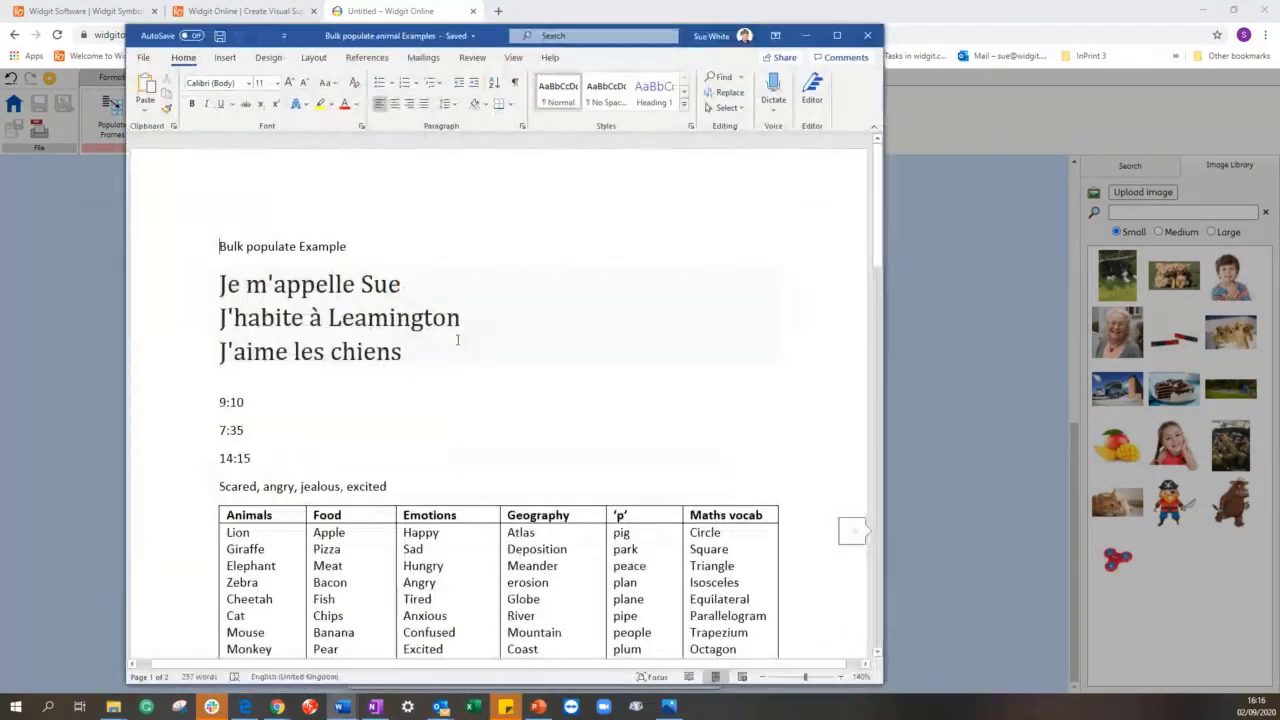
pyautogui.scroll(-3, 481, 357)
pyautogui.scroll(-3, 482, 358)
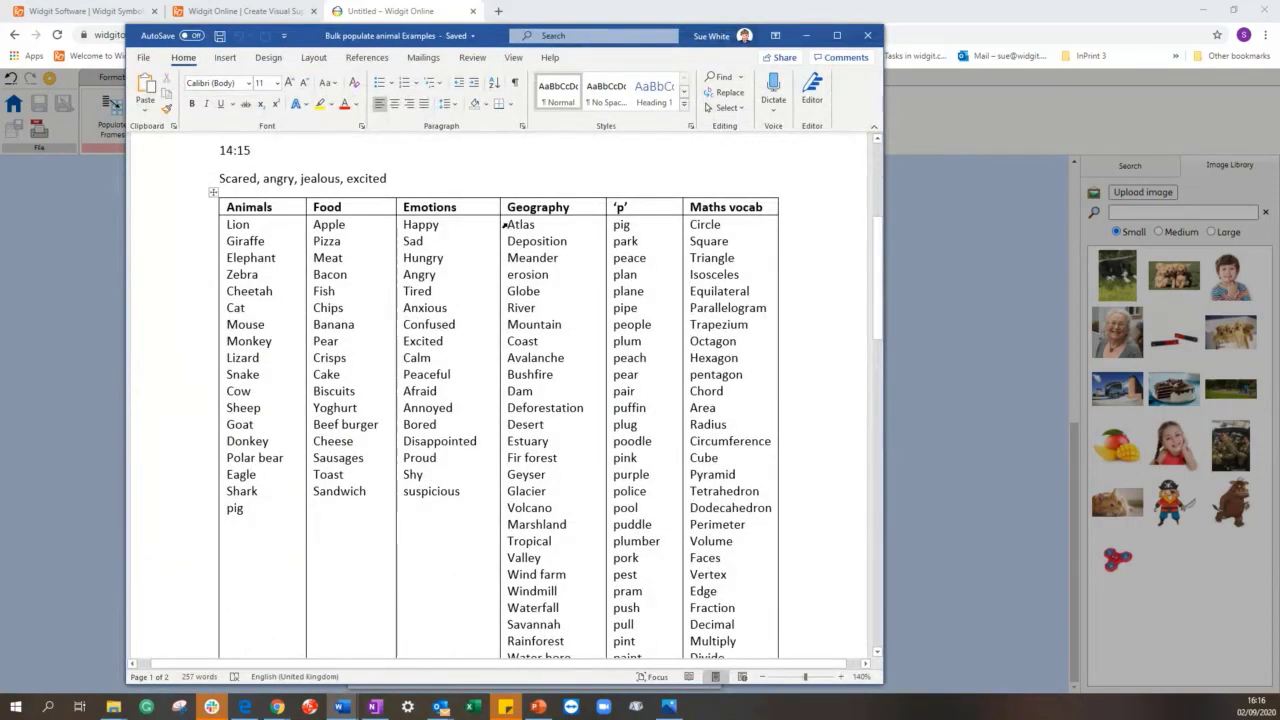
pyautogui.moveTo(505, 225); pyautogui.dragTo(545, 605)
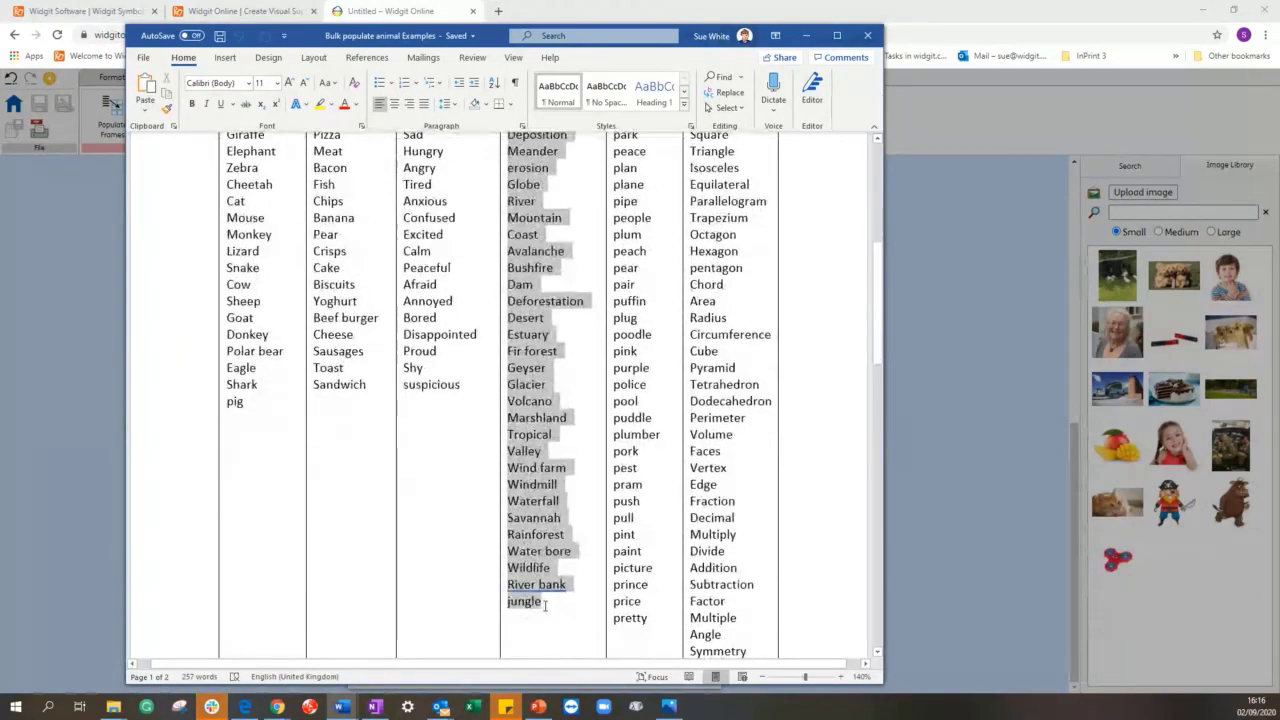
# Back in Widgit Online, paste the Geography words and populate frames starting from the selected frame, automatically adding pages.
pyautogui.hotkey('alt', 'Tab')
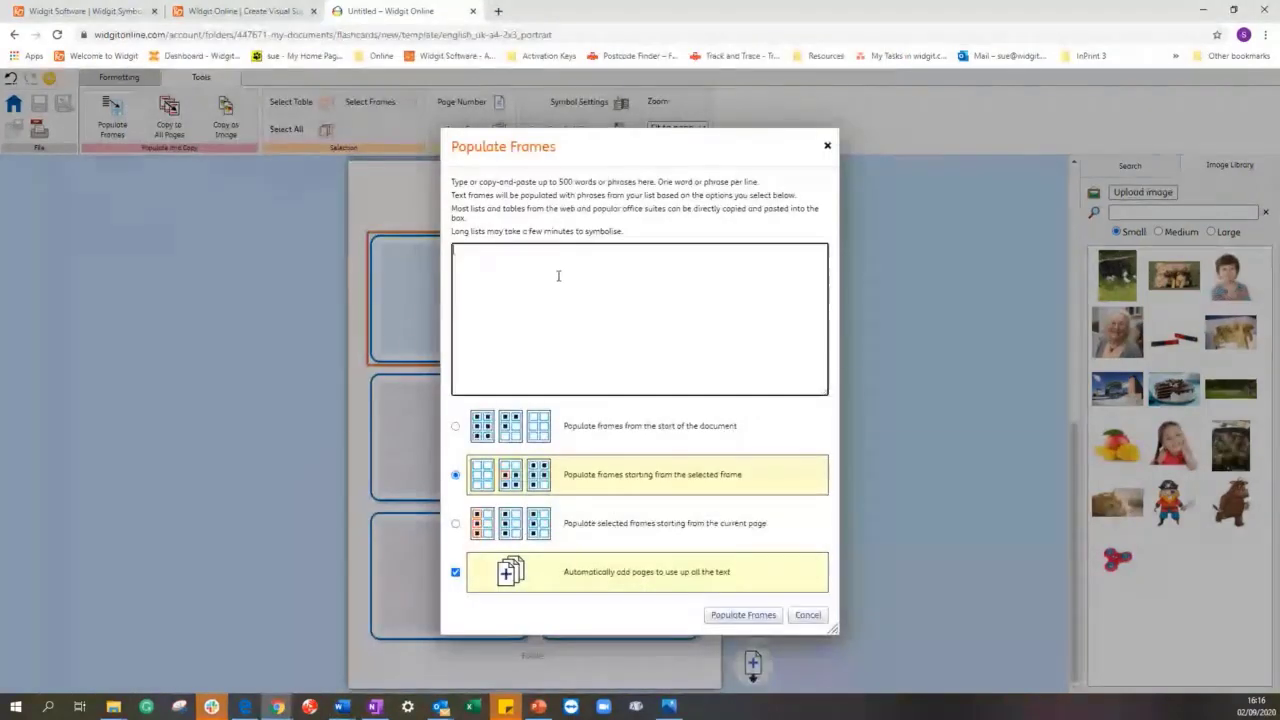
pyautogui.hotkey('ctrl', 'v')
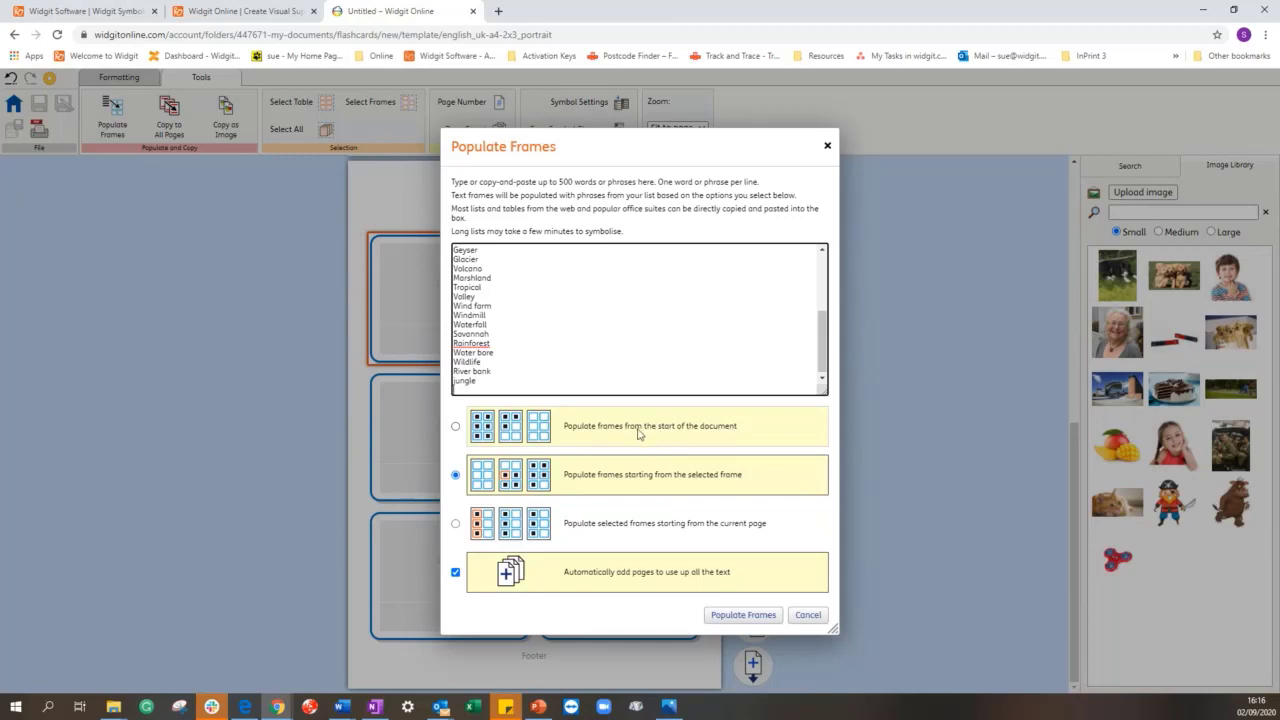
pyautogui.click(740, 616)
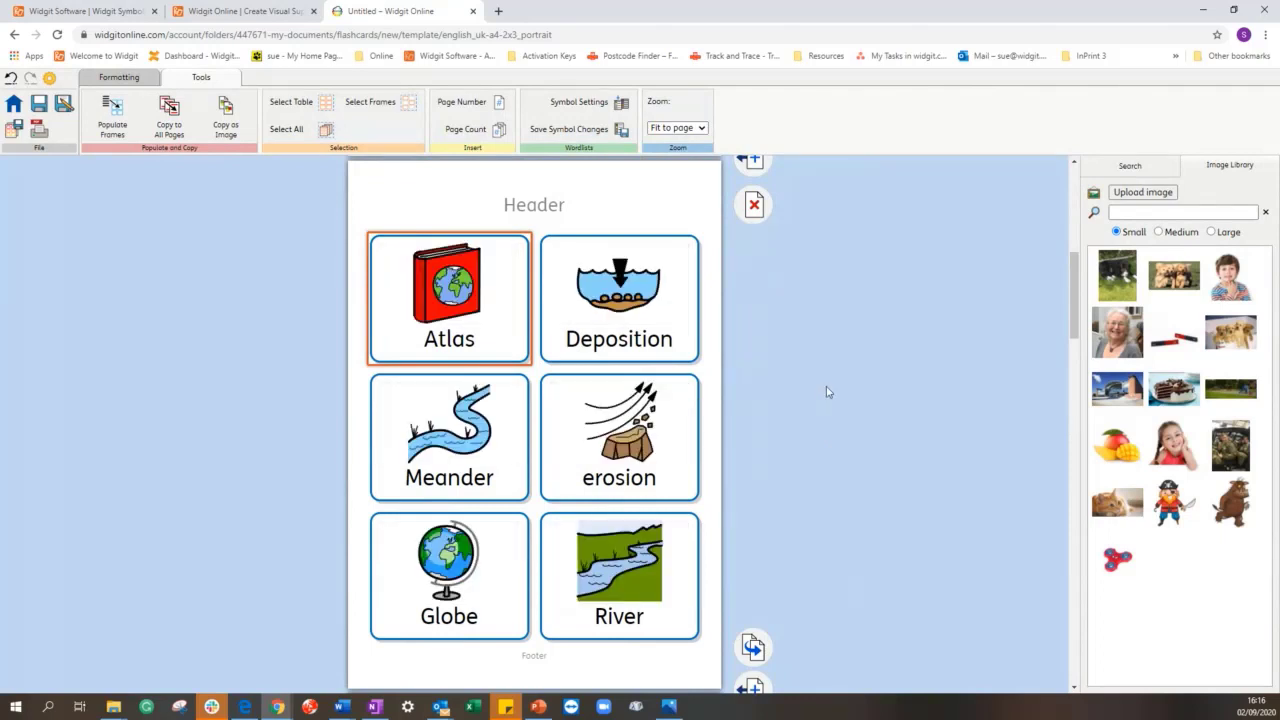
pyautogui.scroll(-5, 826, 392)
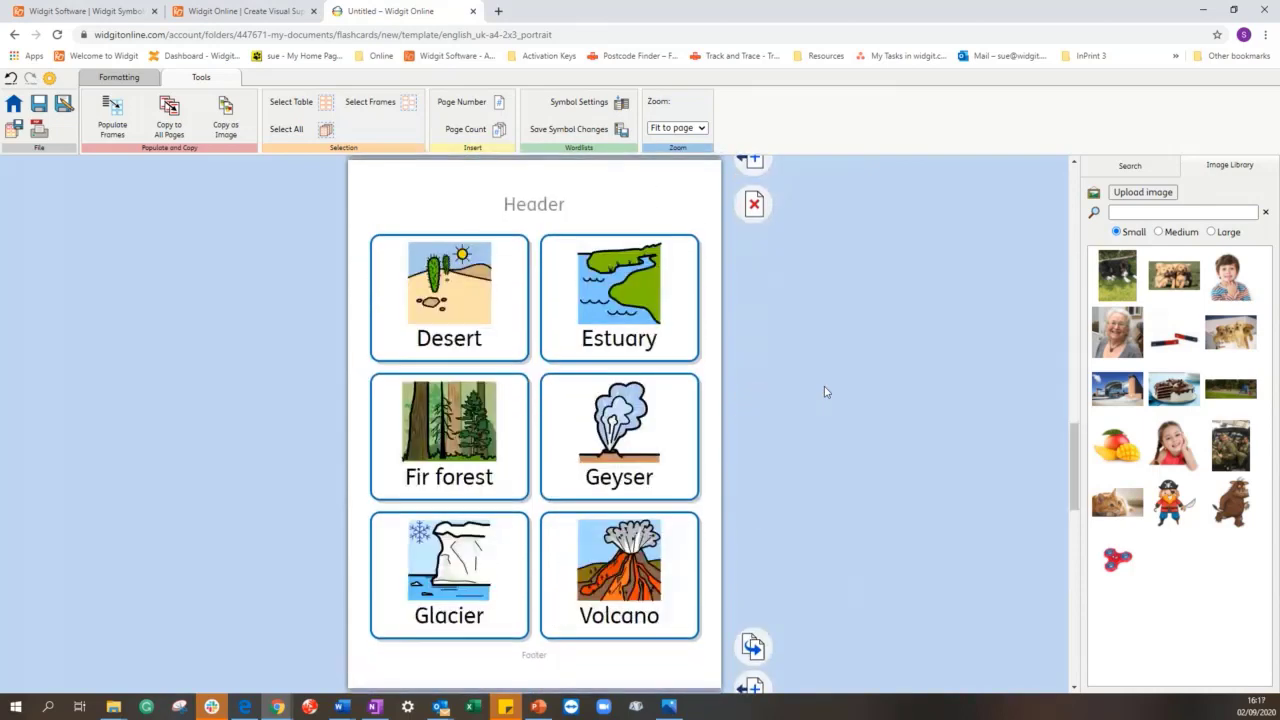
# Look through the populated flashcard pages, from the classroom equipment page to the final geography page.
pyautogui.scroll(-5, 824, 392)
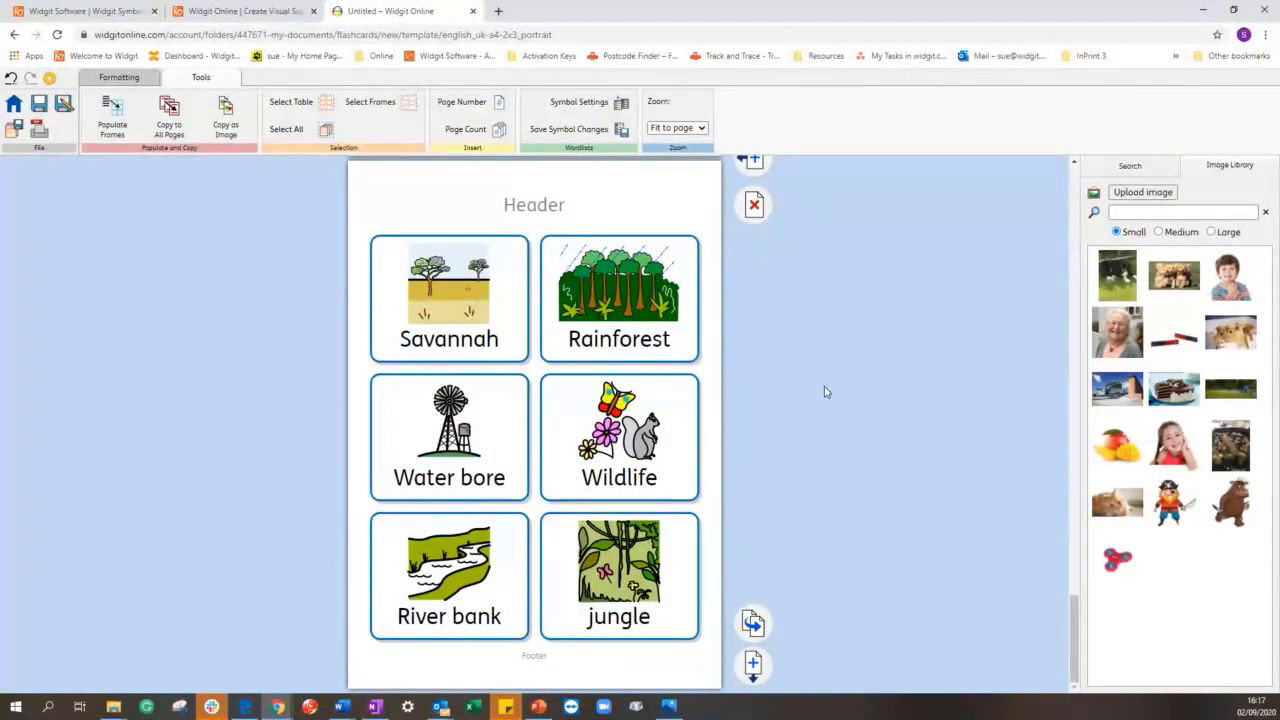
pyautogui.scroll(10, 824, 392)
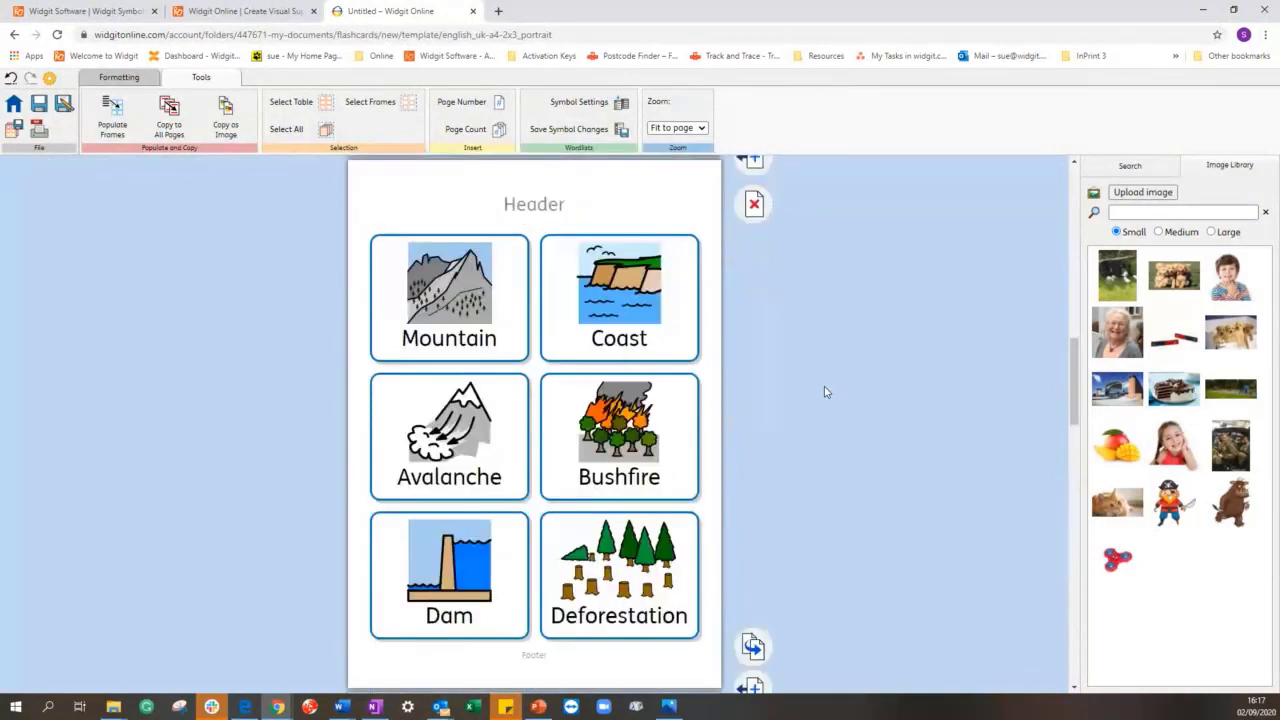
pyautogui.scroll(3, 824, 392)
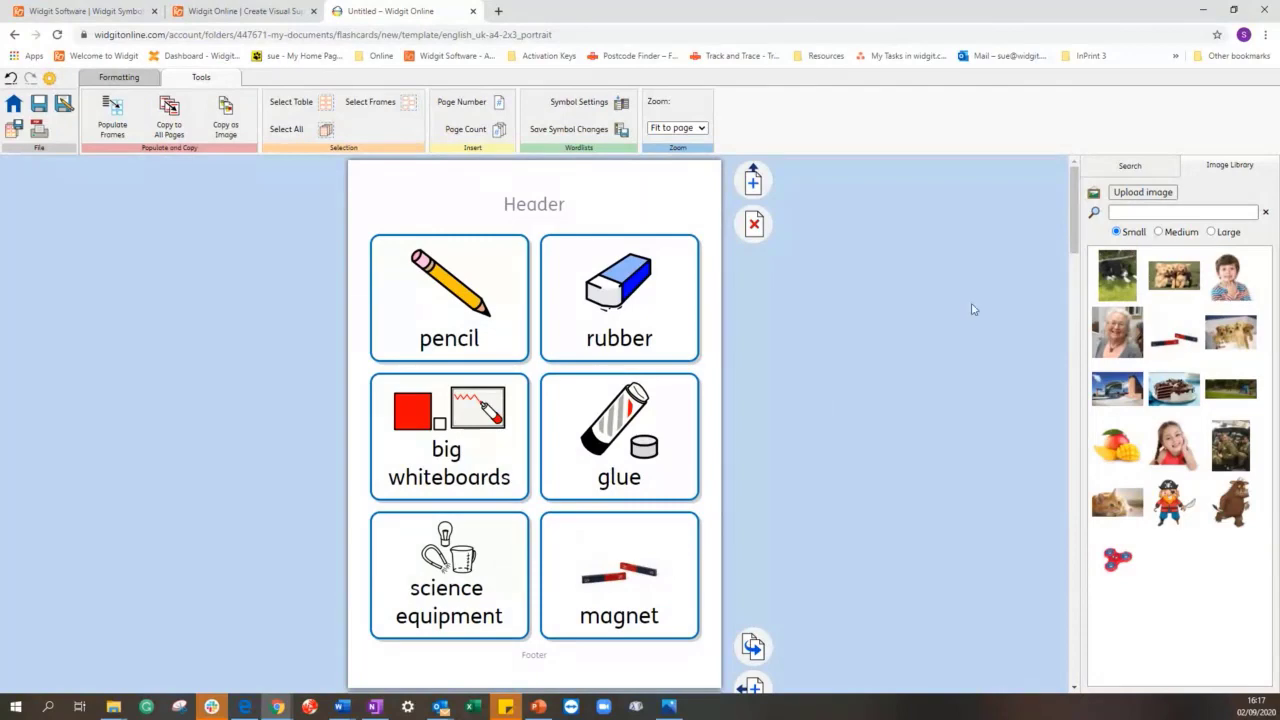
pyautogui.click(1126, 172)
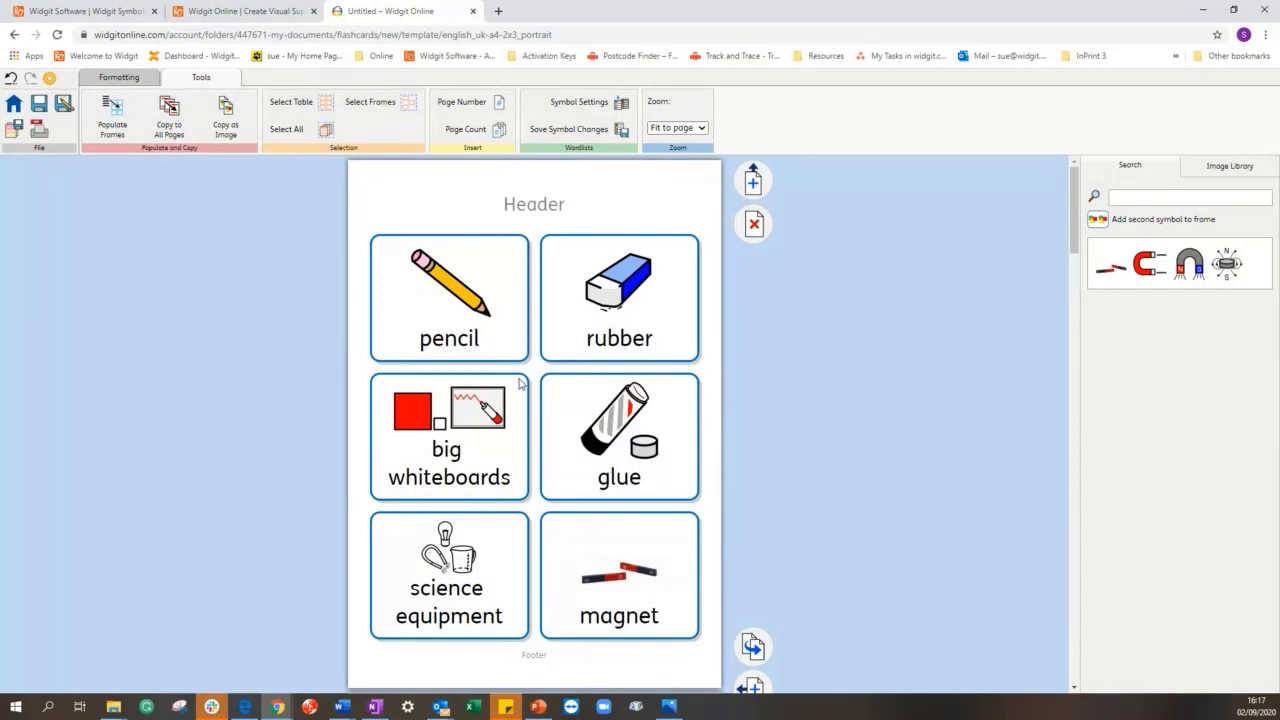
pyautogui.scroll(-5, 519, 383)
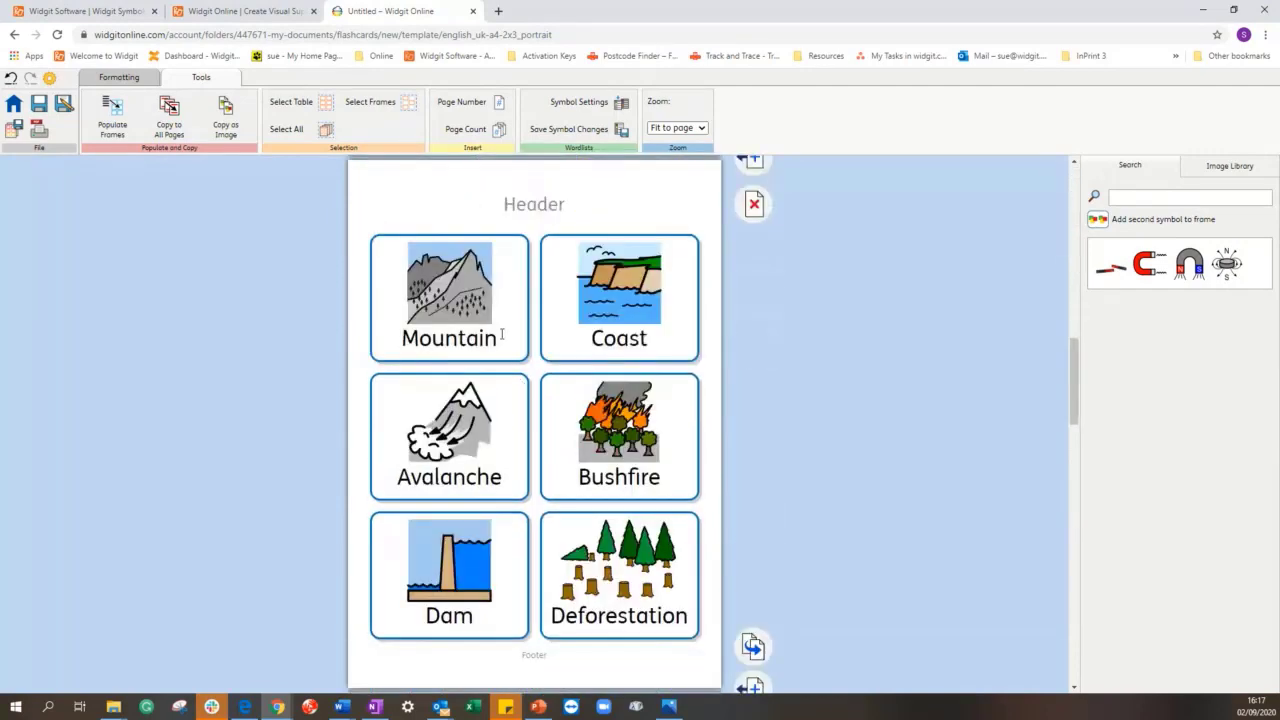
pyautogui.scroll(-10, 620, 420)
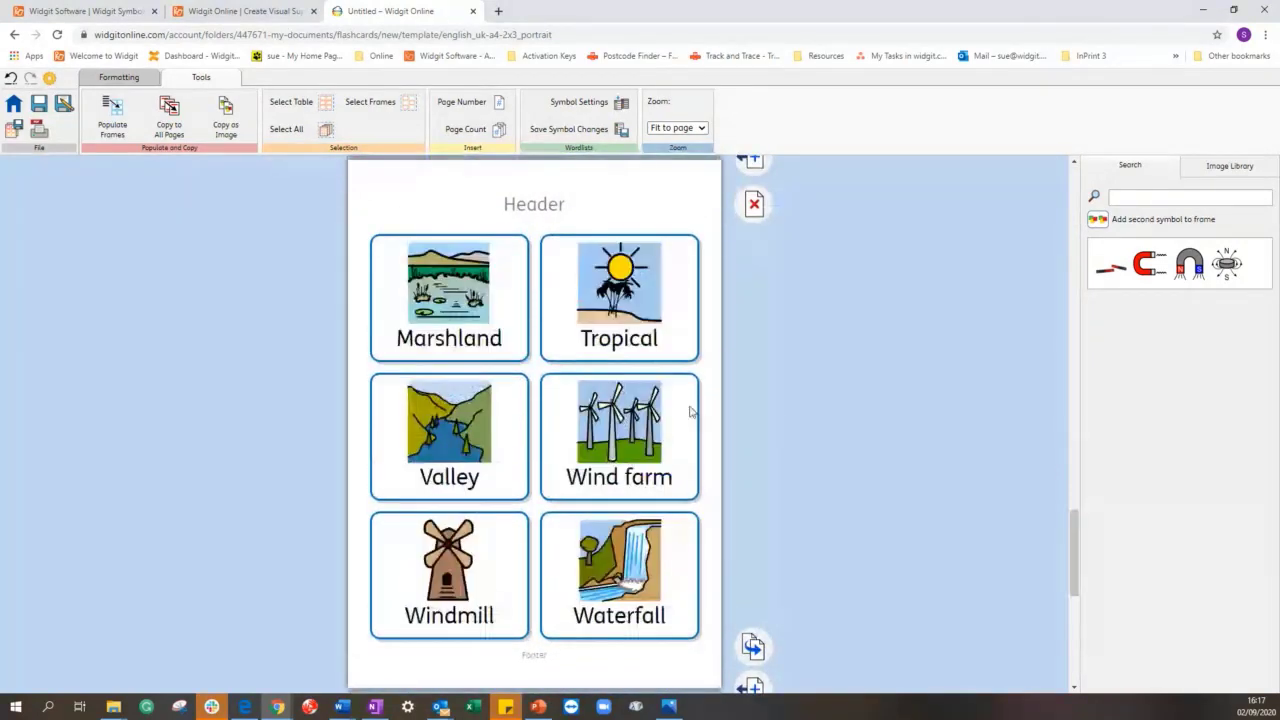
pyautogui.scroll(-5, 794, 443)
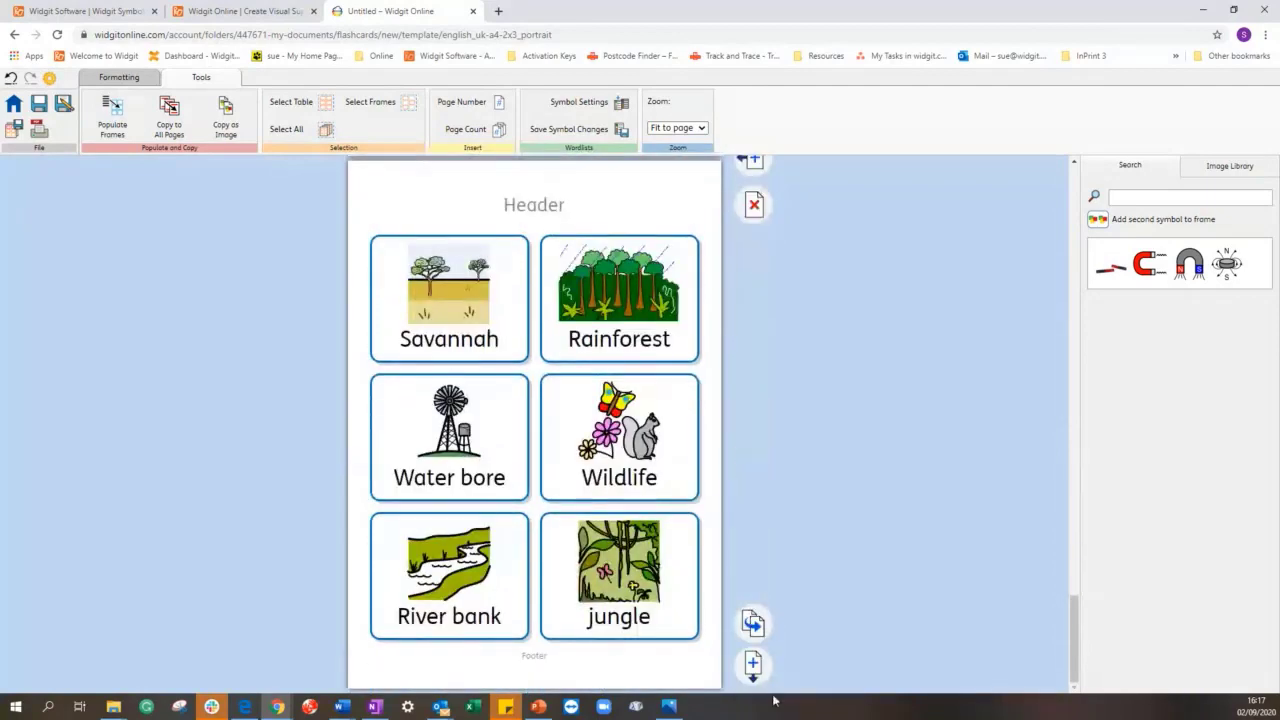
# Add a blank flashcard page at the end of the document and fill its first frame with yellow.
pyautogui.click(754, 666)
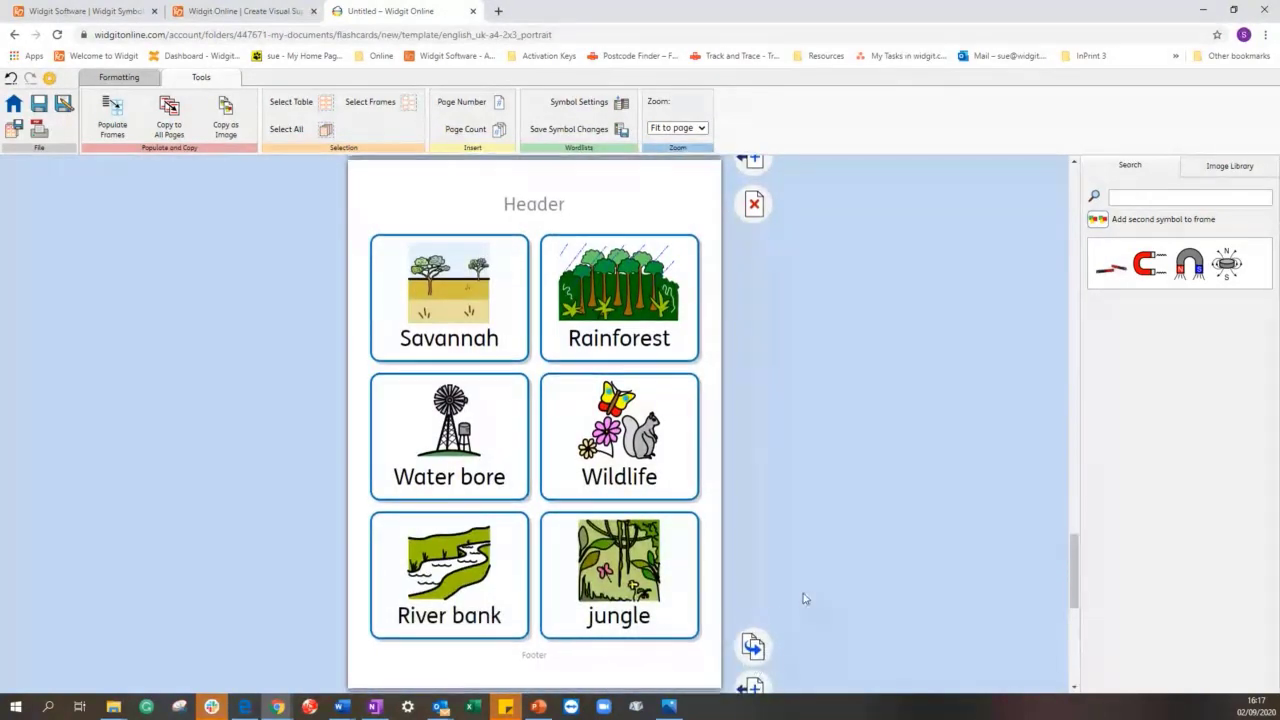
pyautogui.click(470, 343)
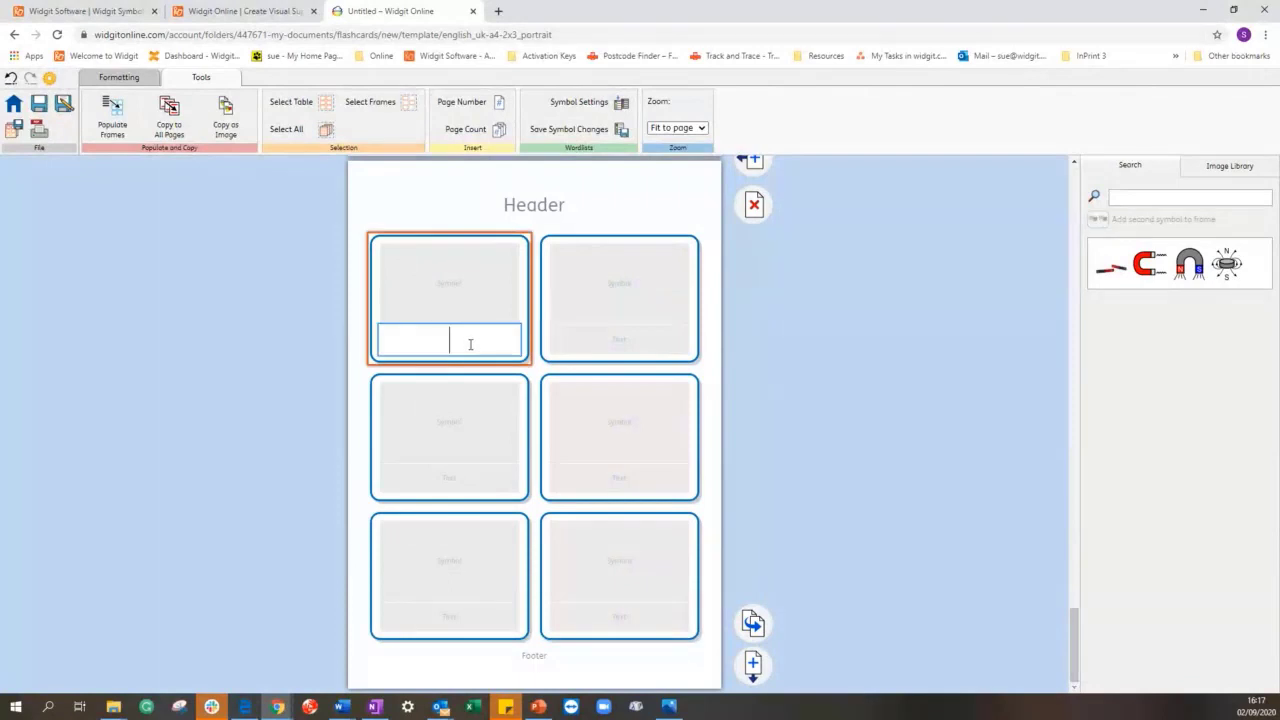
pyautogui.click(129, 82)
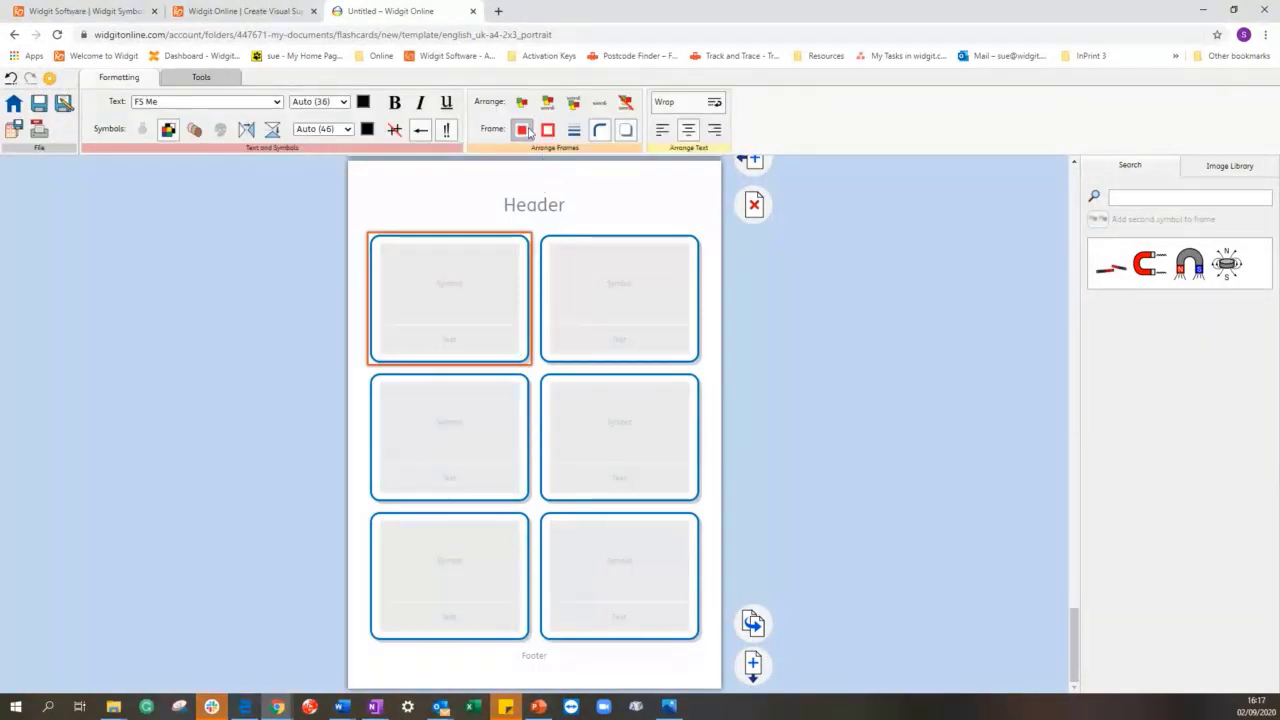
pyautogui.click(524, 131)
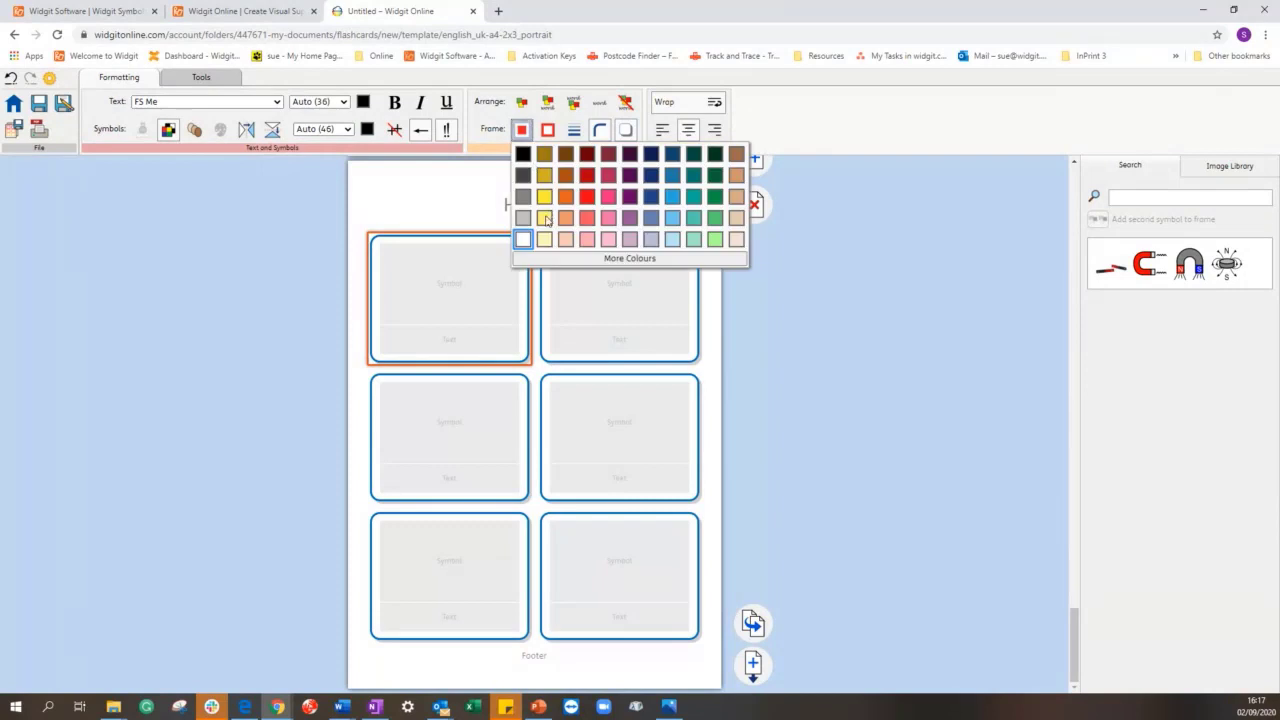
pyautogui.click(544, 218)
# Make the second frame's border teal and enter "labrador" as the text of the first frame in the second row.
pyautogui.click(594, 286)
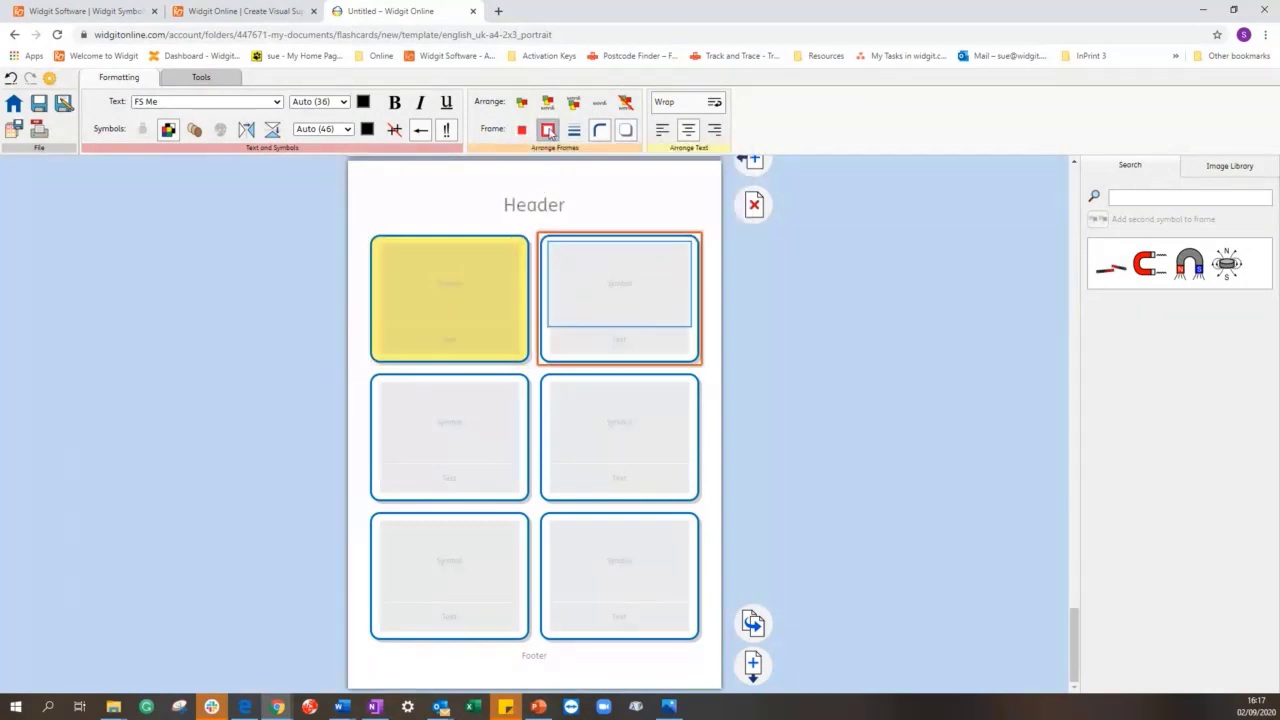
pyautogui.click(548, 131)
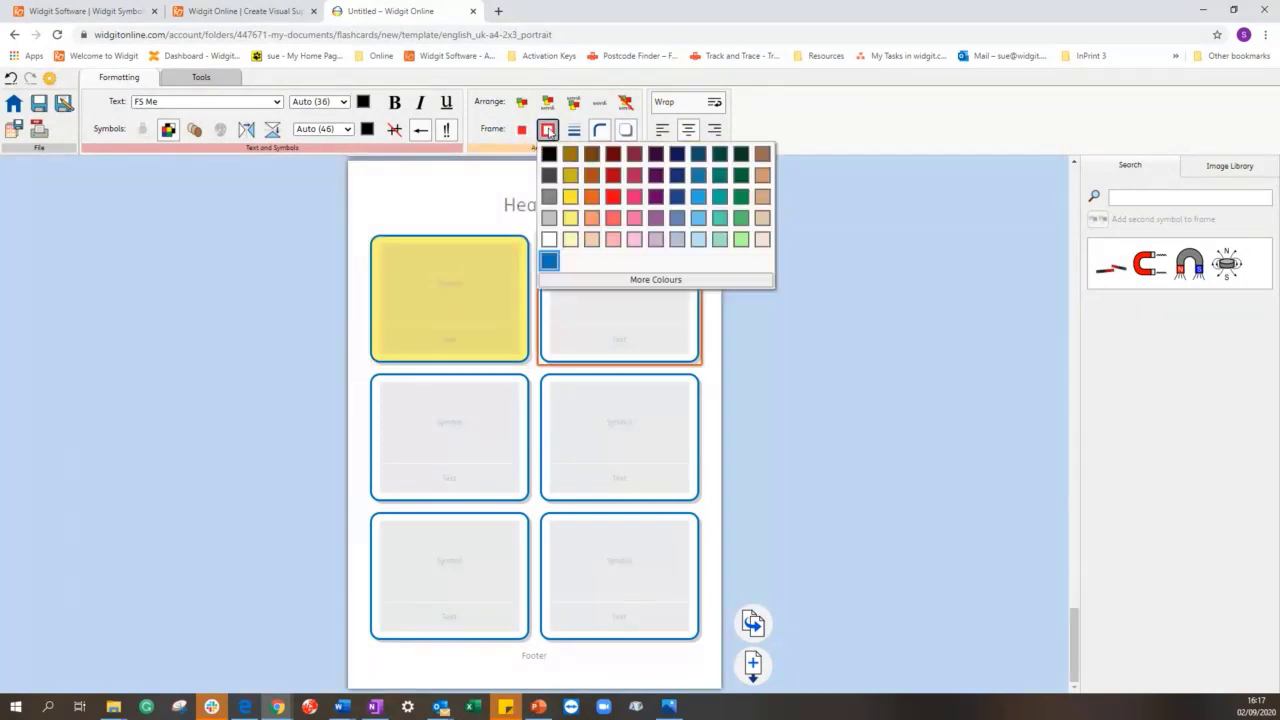
pyautogui.click(719, 197)
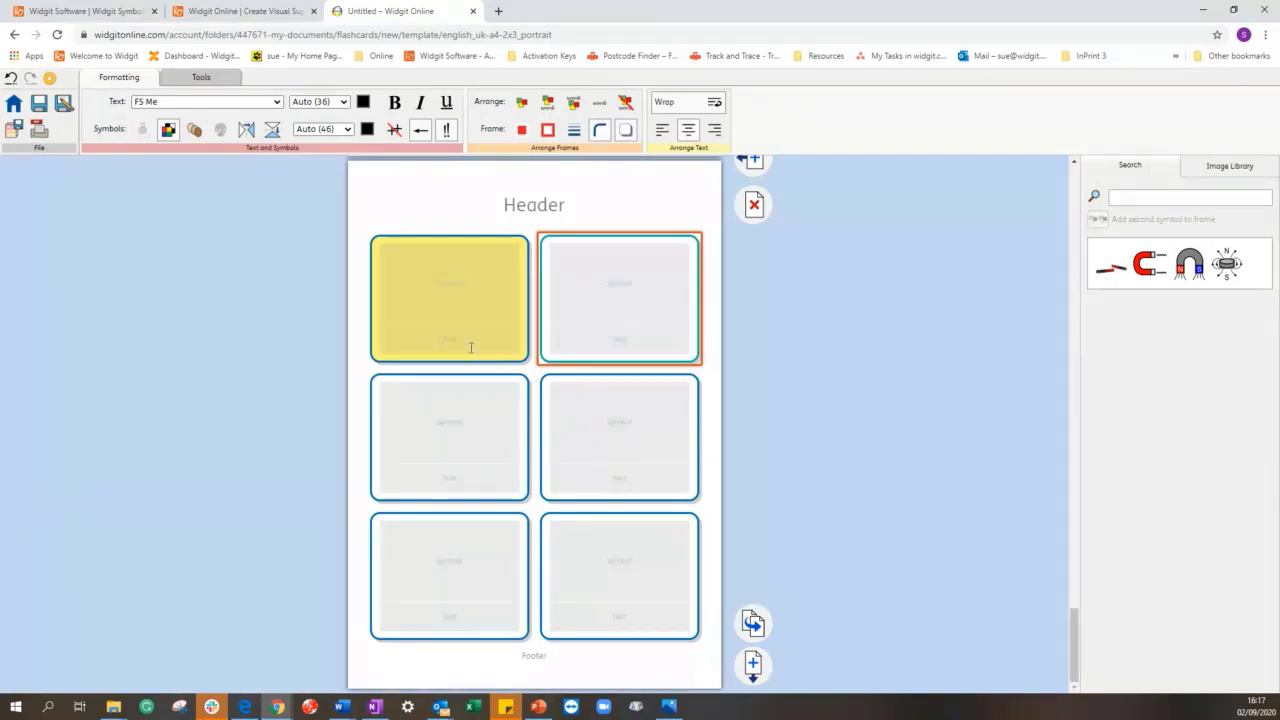
pyautogui.click(427, 481)
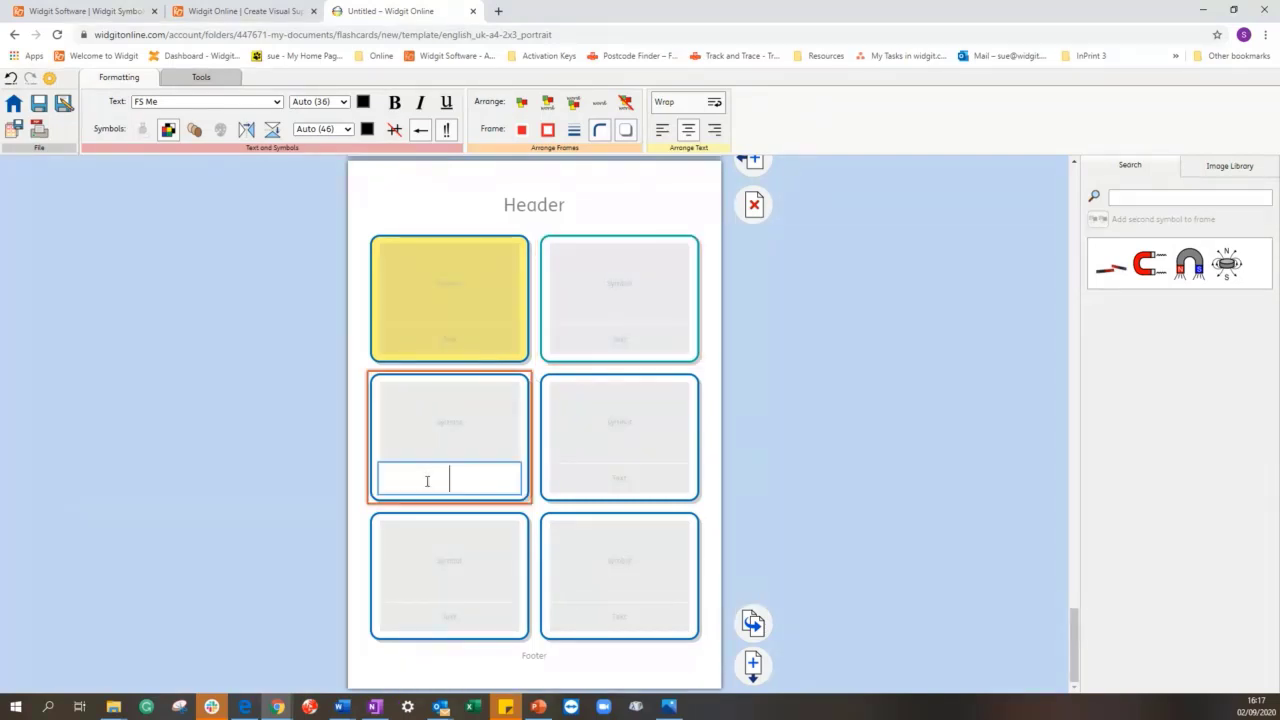
pyautogui.write('labrador')
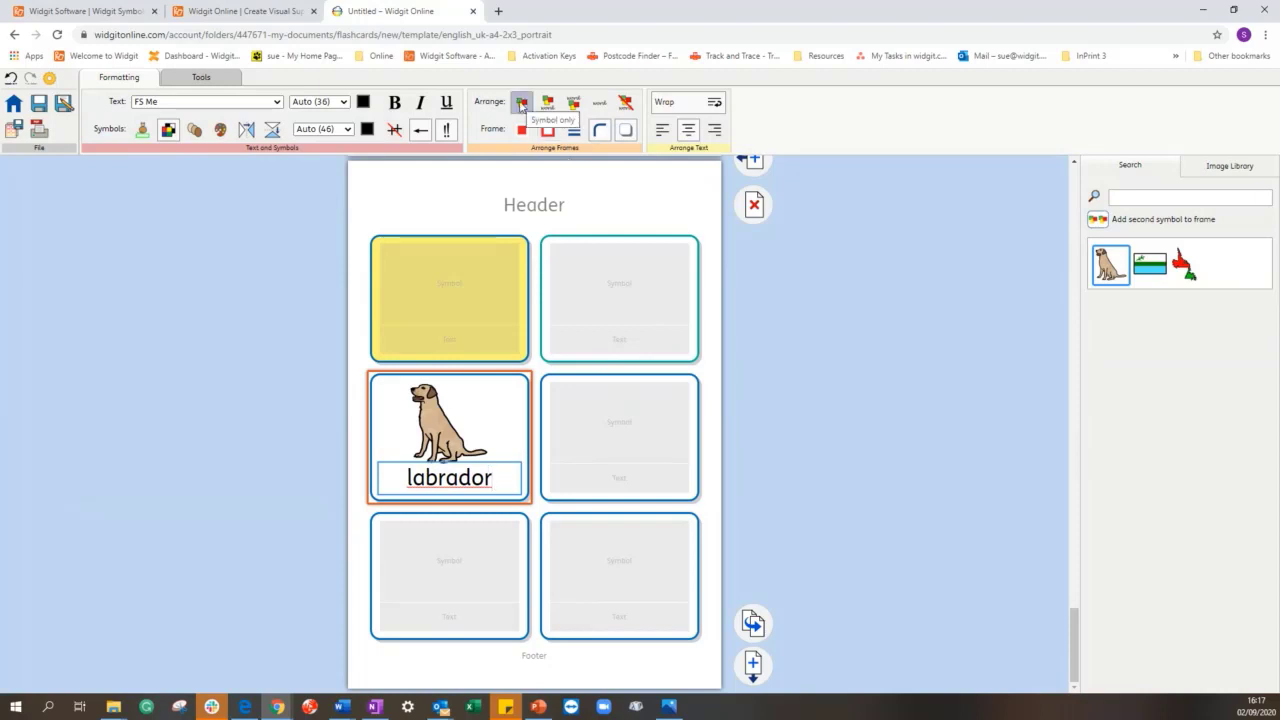
# Try the labrador card as symbol only, word above the symbol and word only, finishing with the word below the symbol.
pyautogui.click(522, 104)
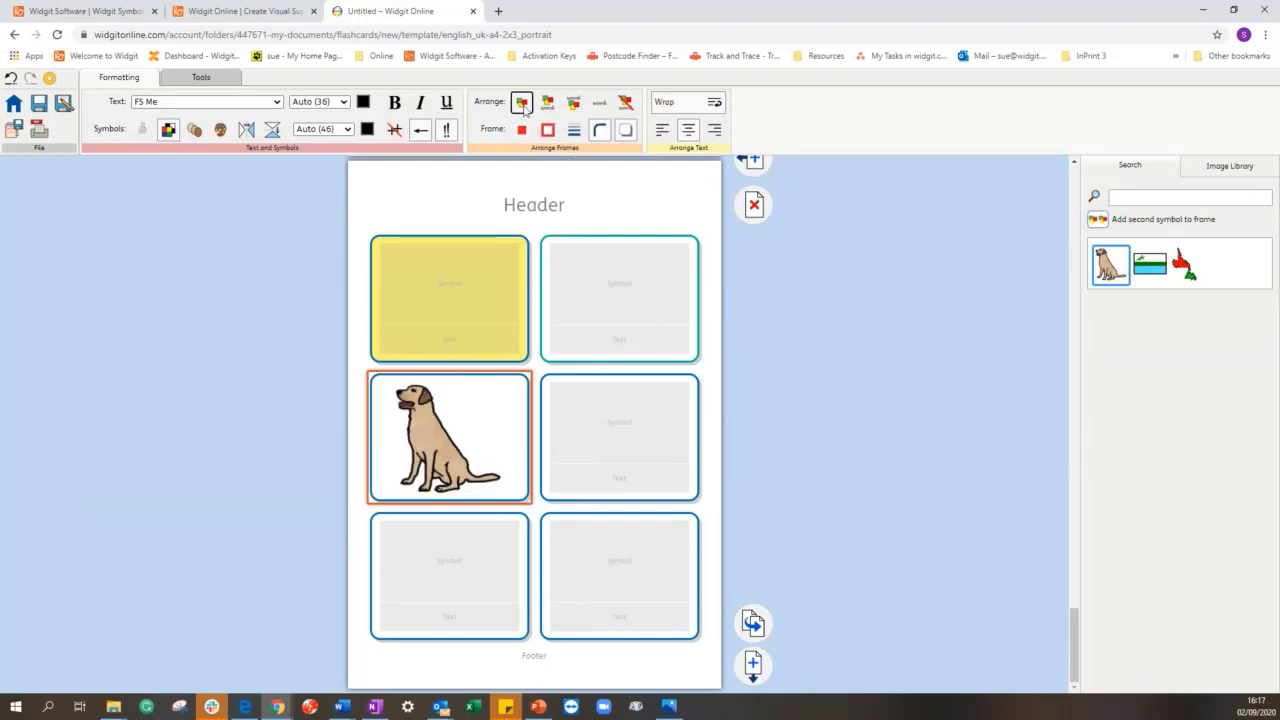
pyautogui.click(548, 104)
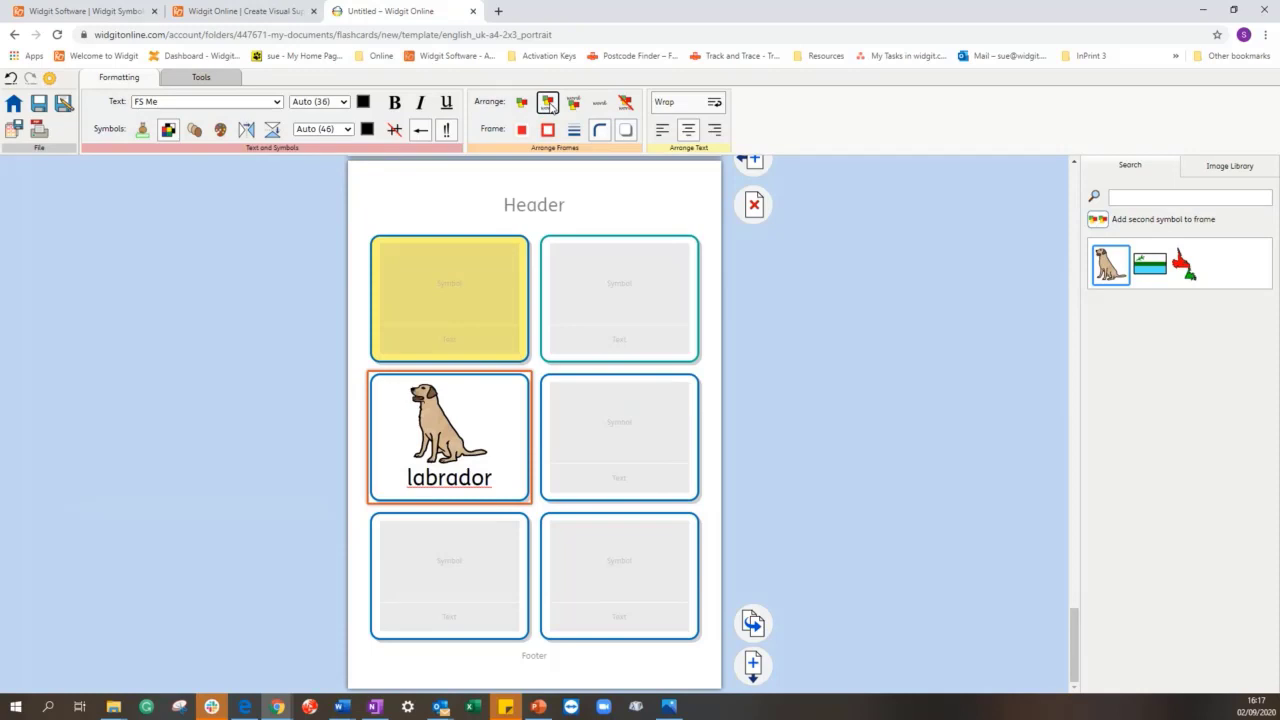
pyautogui.click(573, 104)
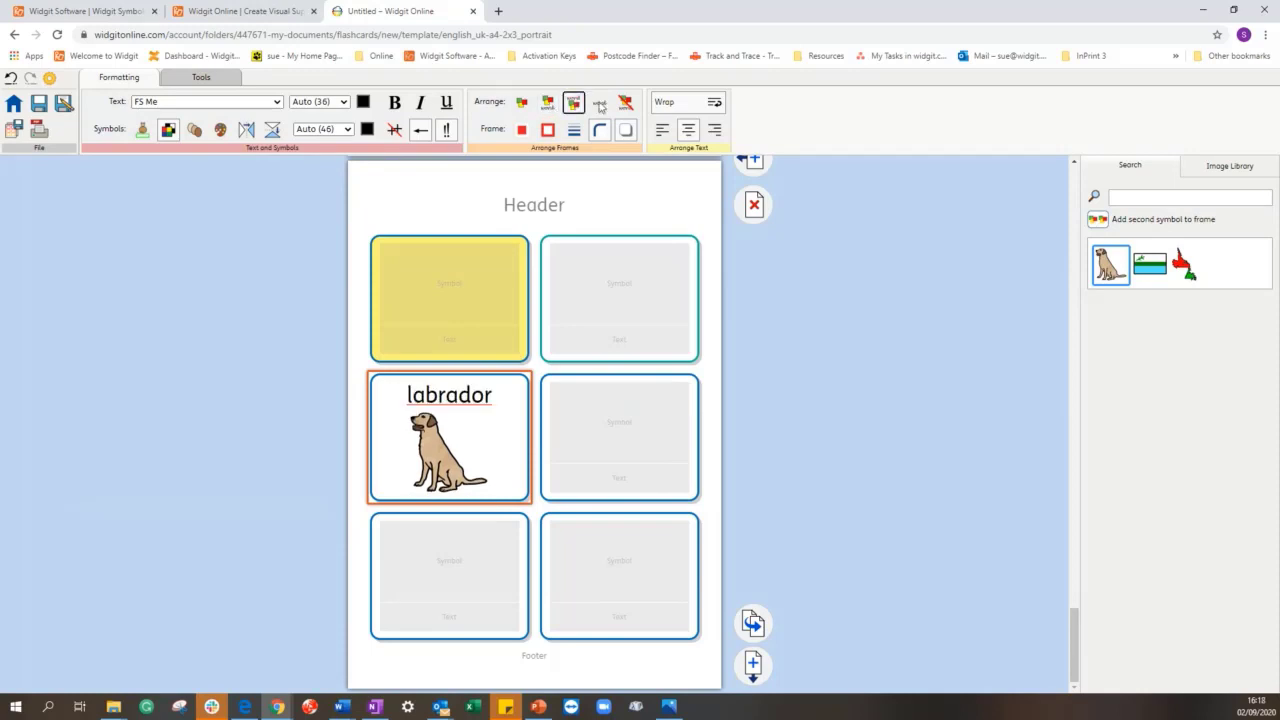
pyautogui.click(599, 104)
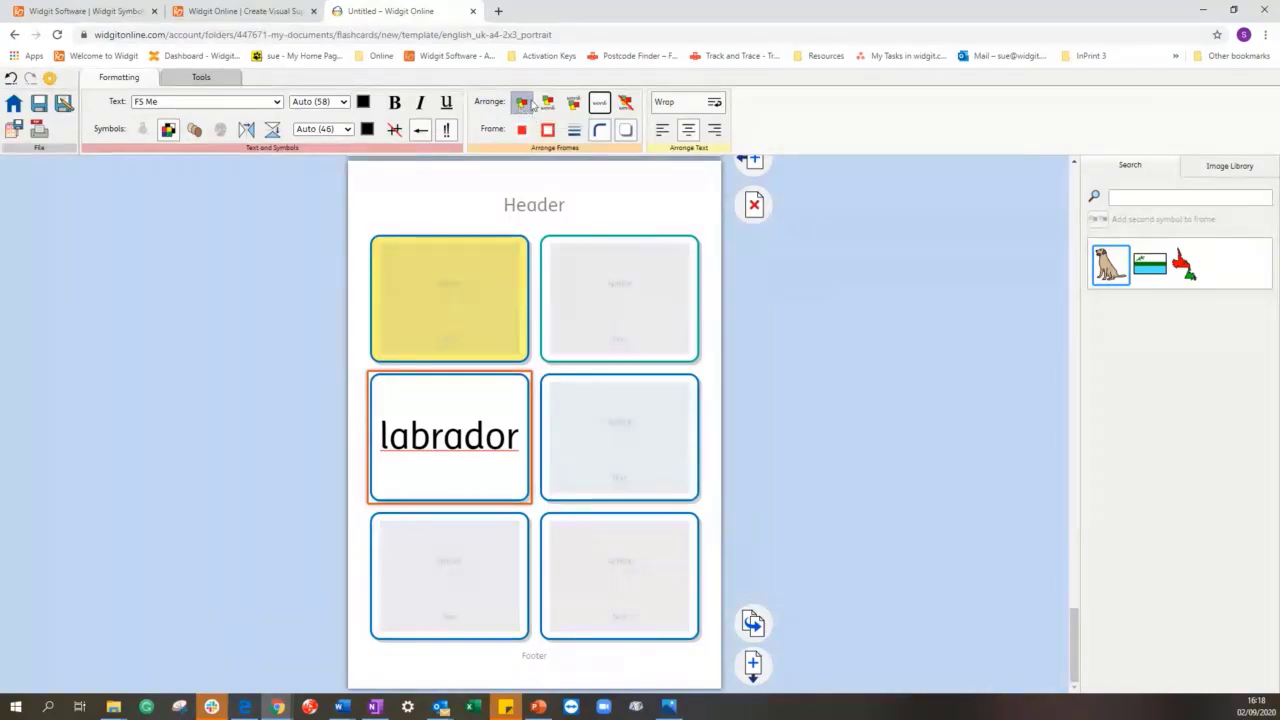
pyautogui.click(546, 104)
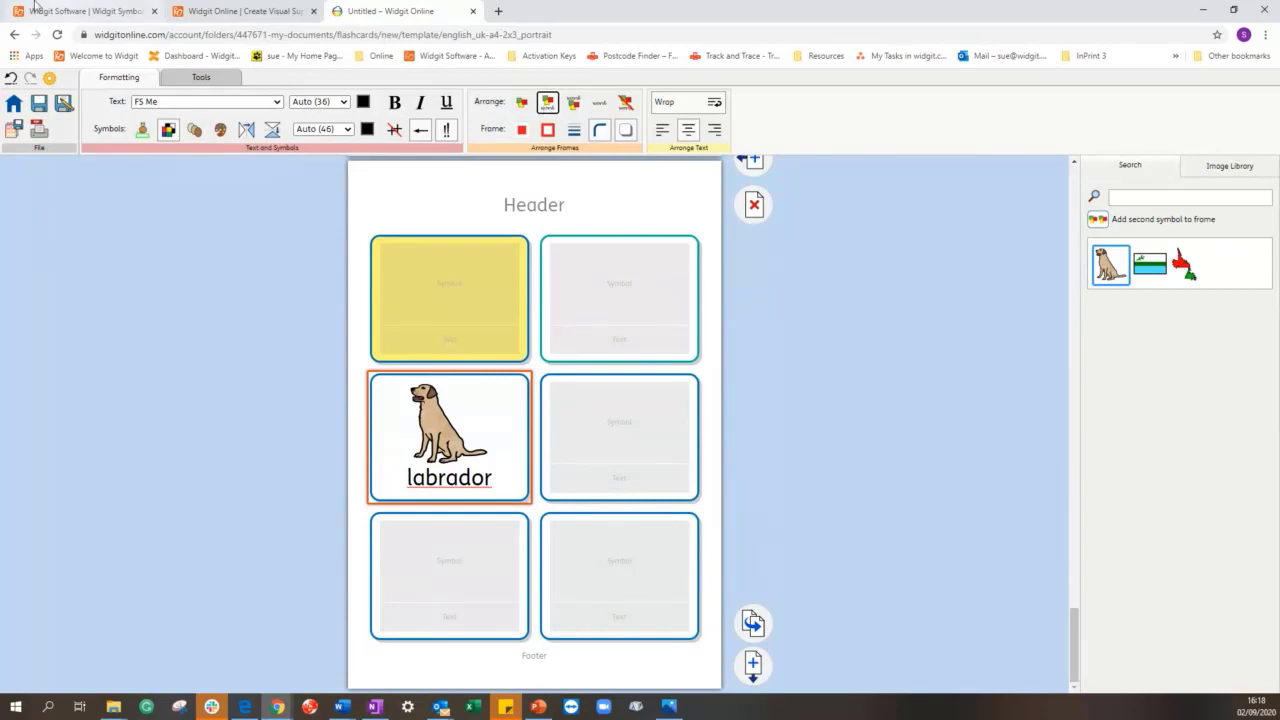
# Close the flashcard document without saving and bring up the Dual Language Templates for a new grid.
pyautogui.click(14, 104)
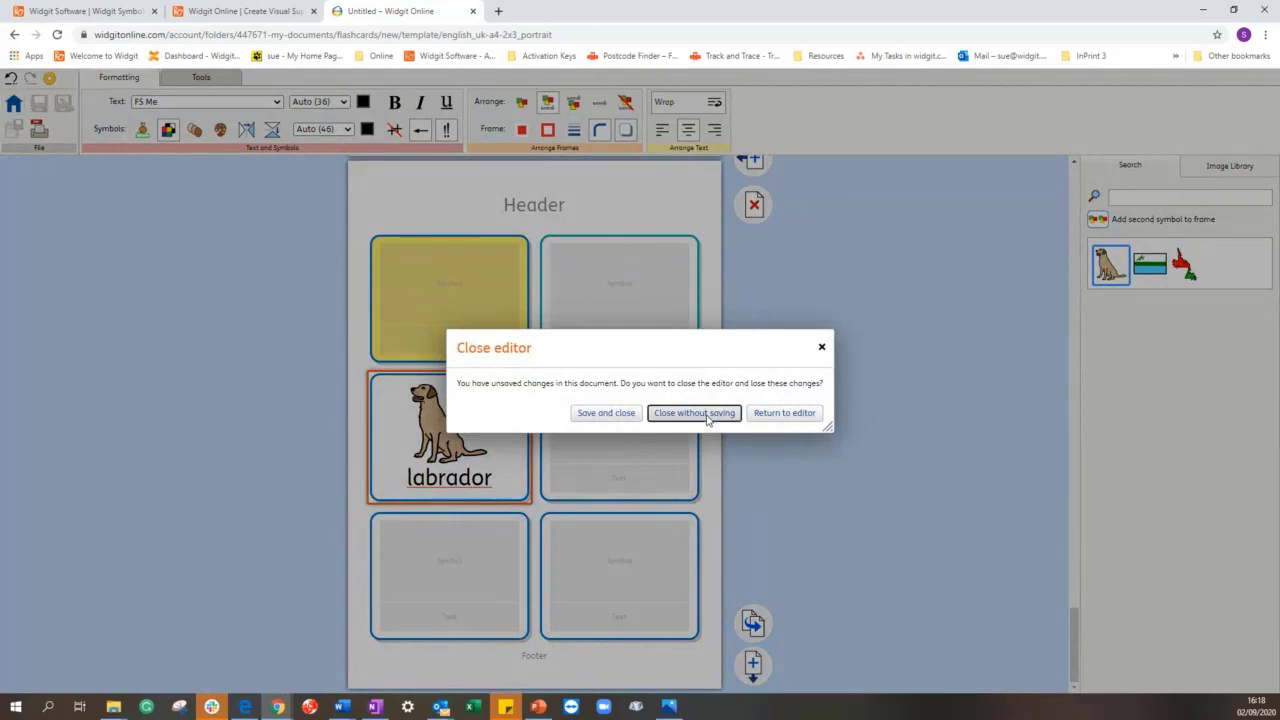
pyautogui.click(697, 413)
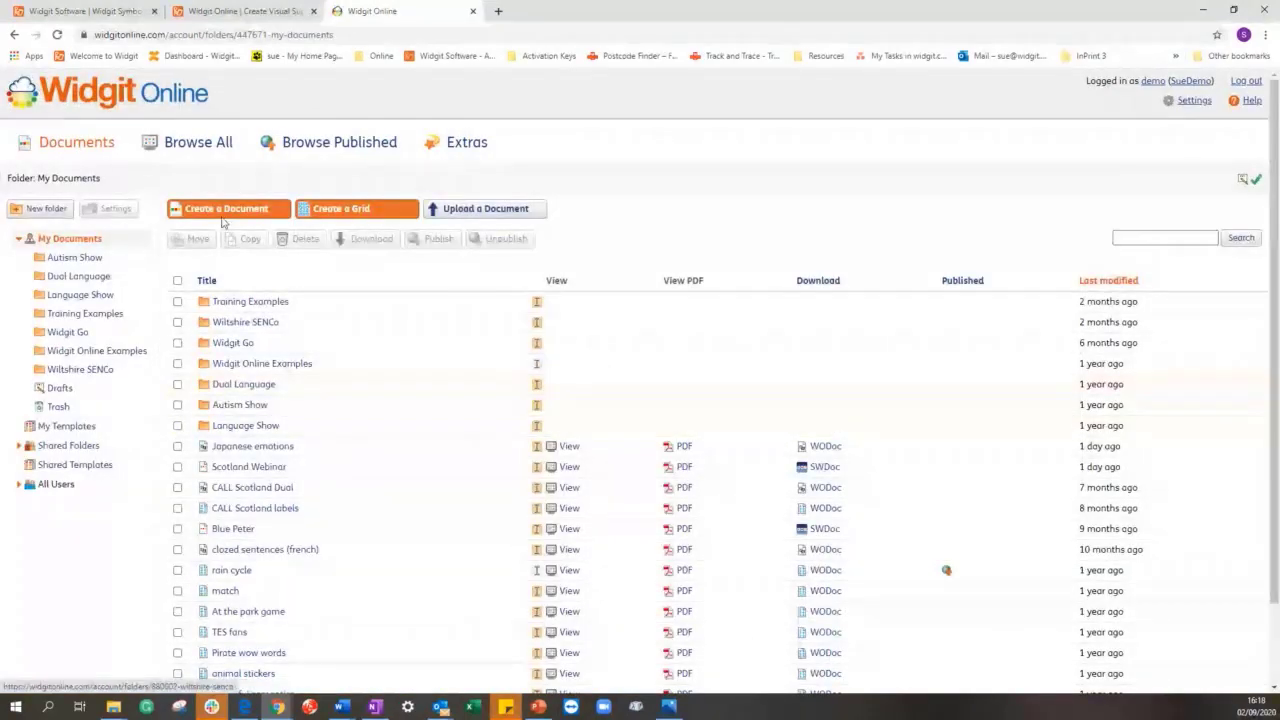
pyautogui.click(340, 210)
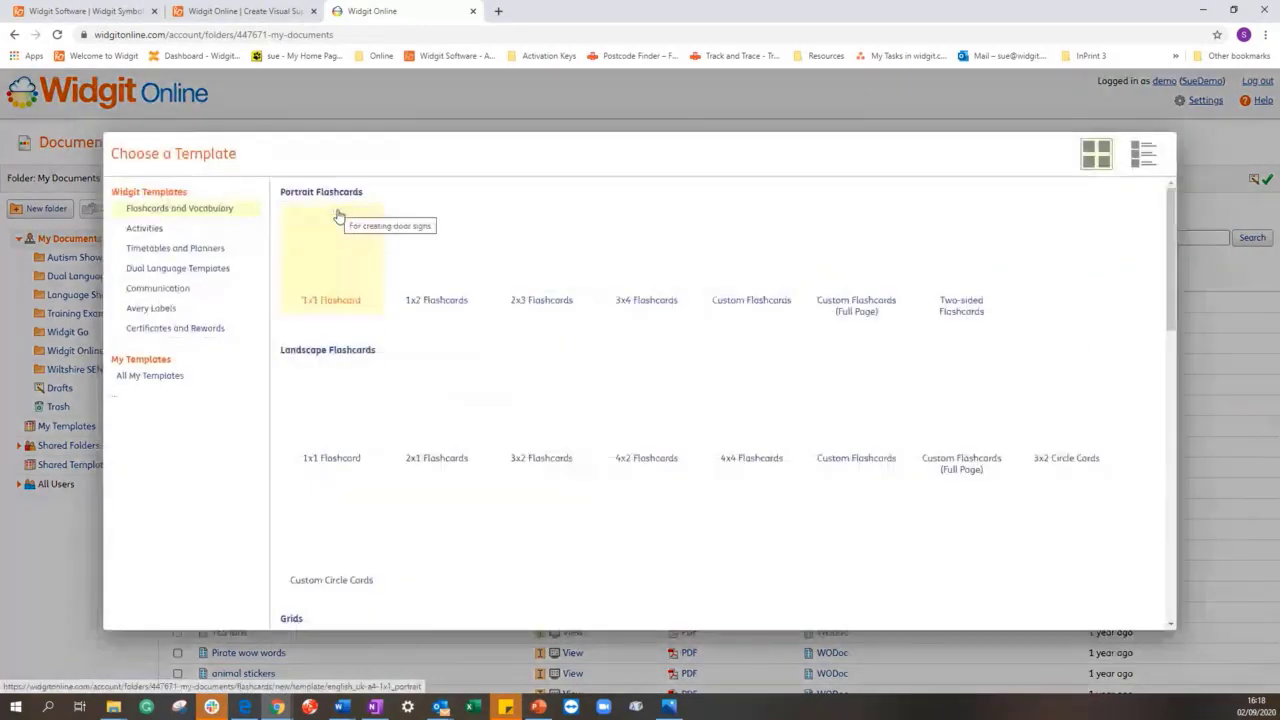
pyautogui.click(192, 358)
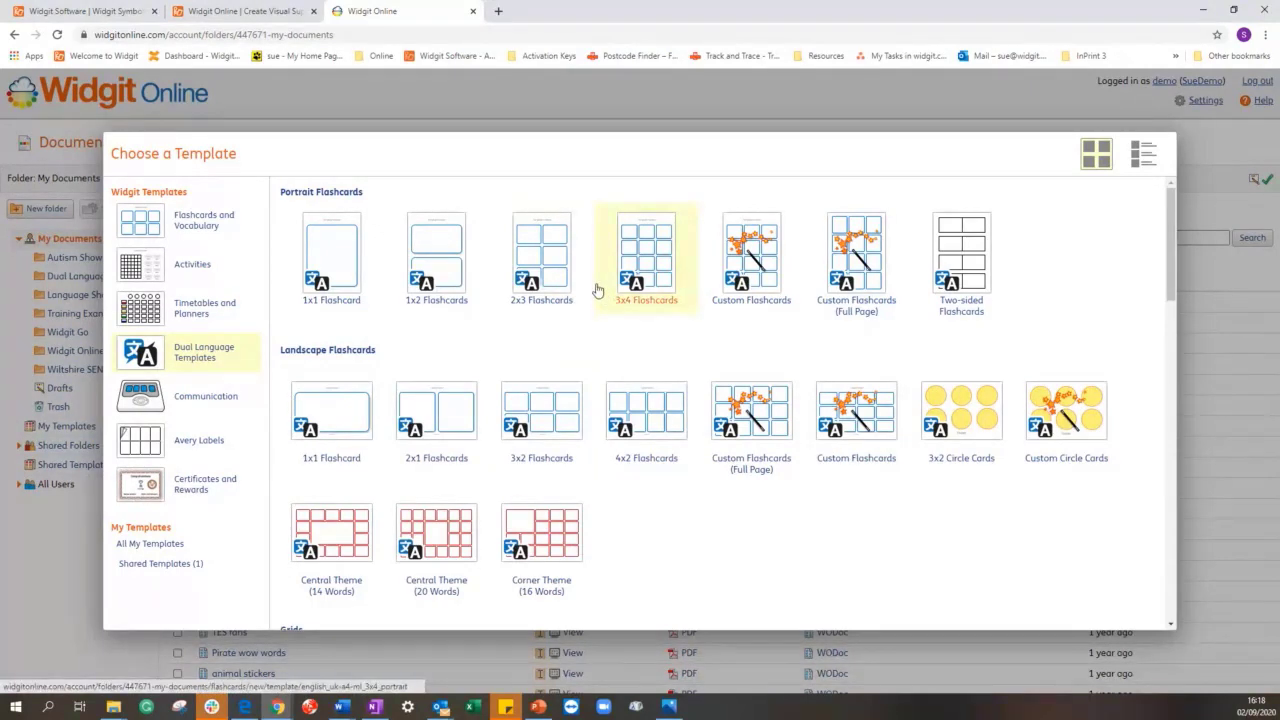
# Browse the dual language templates and choose Central Theme (14 Words).
pyautogui.scroll(-6, 594, 292)
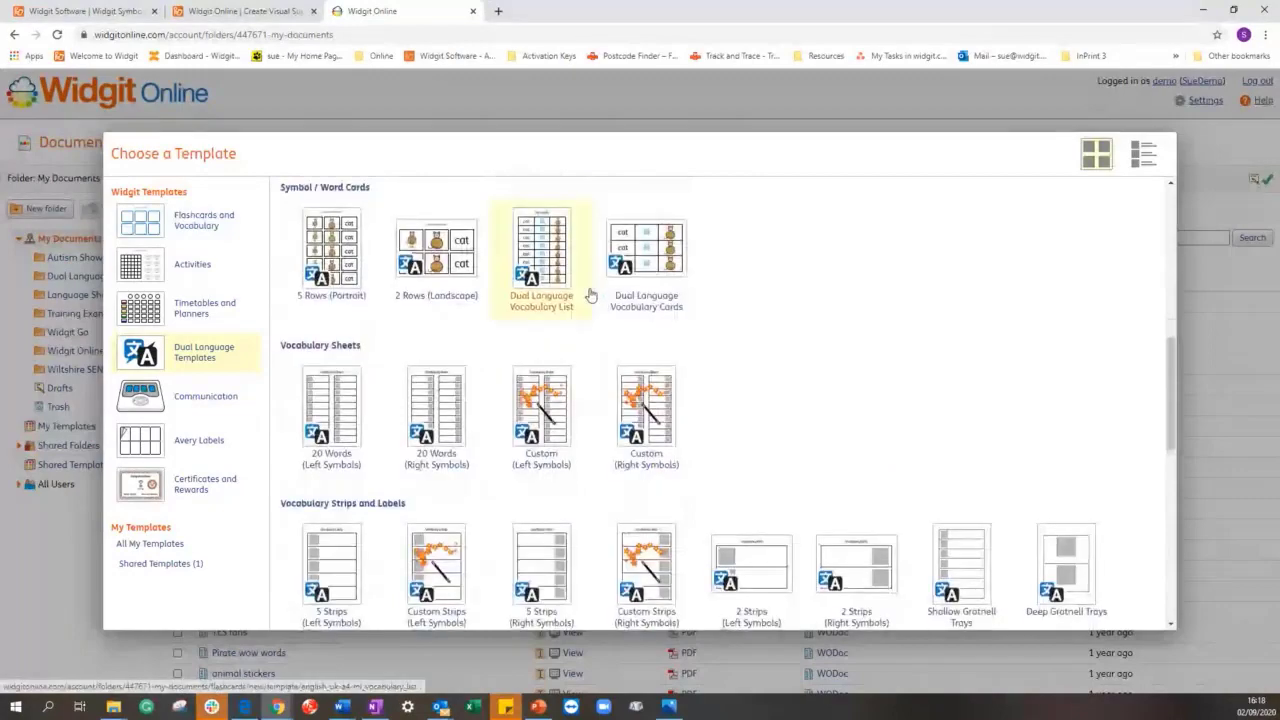
pyautogui.scroll(-8, 590, 295)
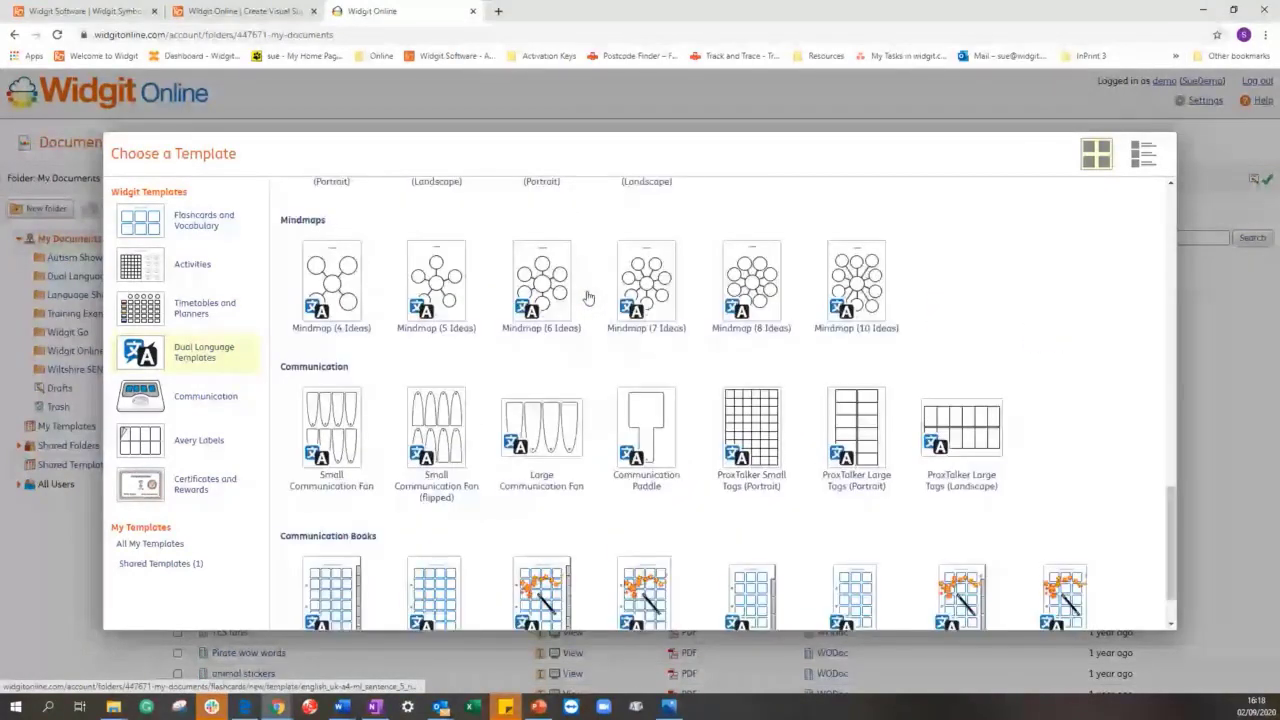
pyautogui.scroll(-1, 587, 297)
pyautogui.scroll(4, 580, 299)
pyautogui.scroll(11, 578, 299)
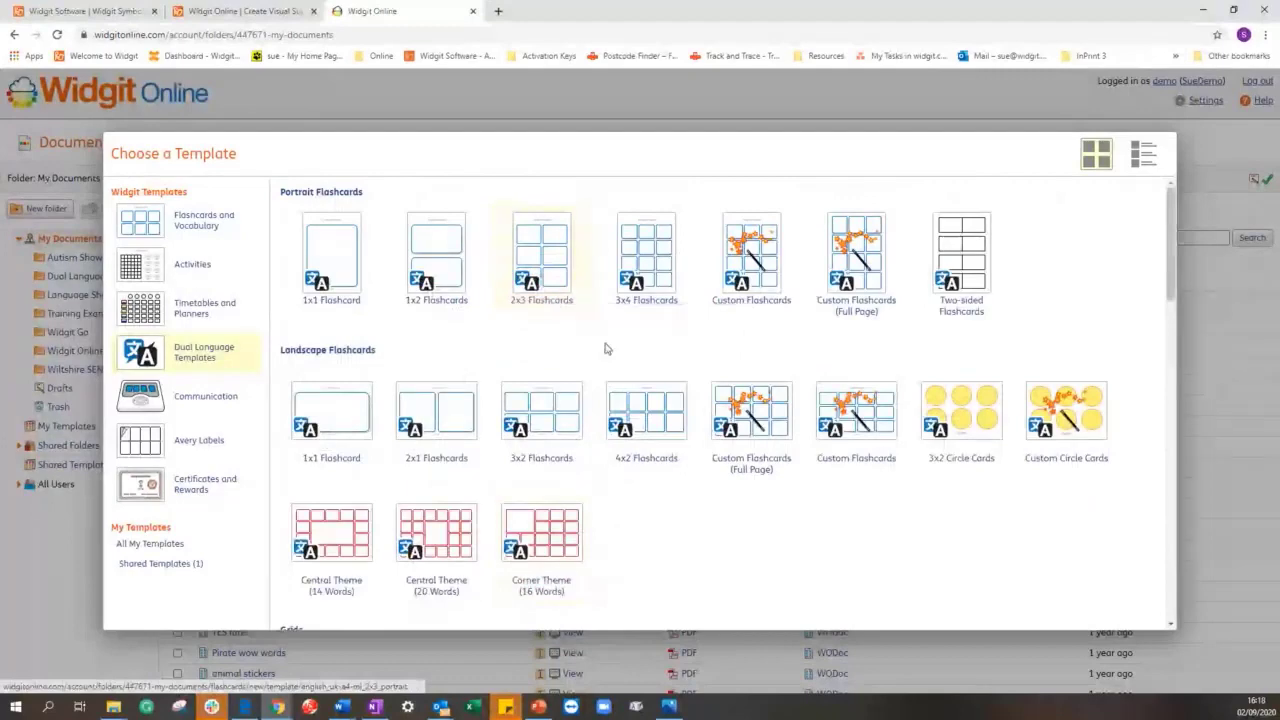
pyautogui.scroll(-2, 330, 337)
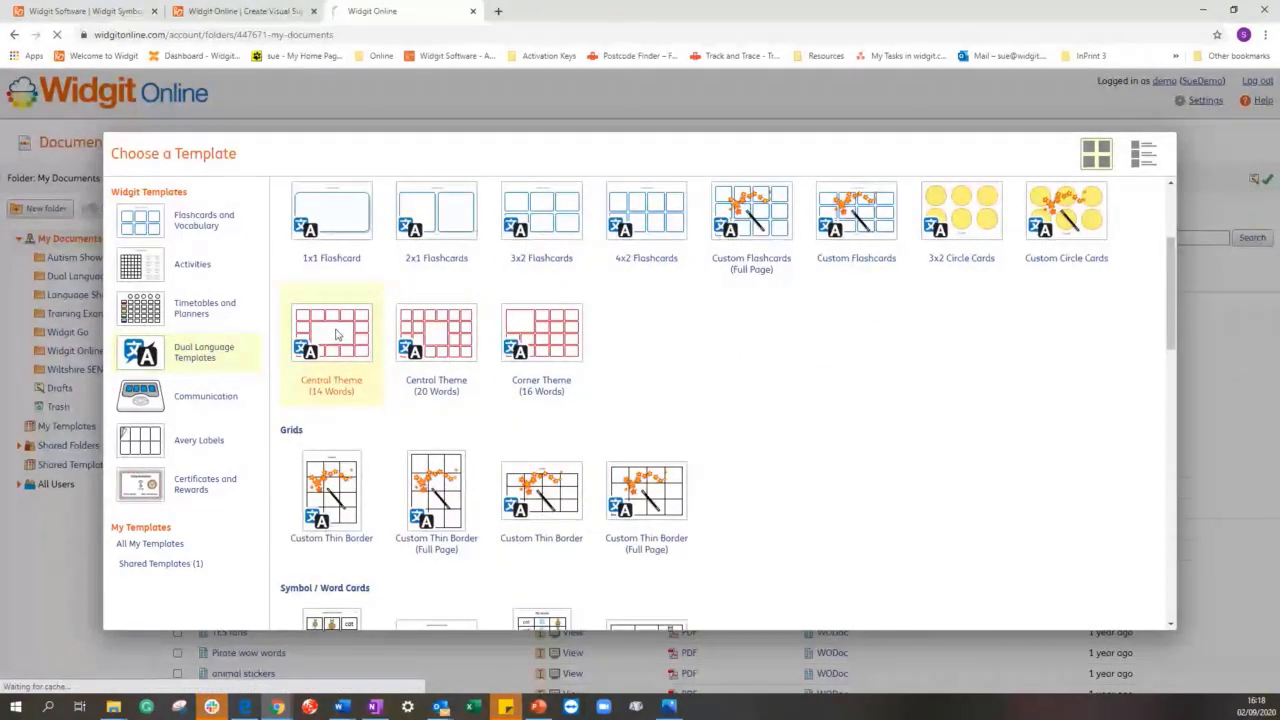
pyautogui.click(337, 336)
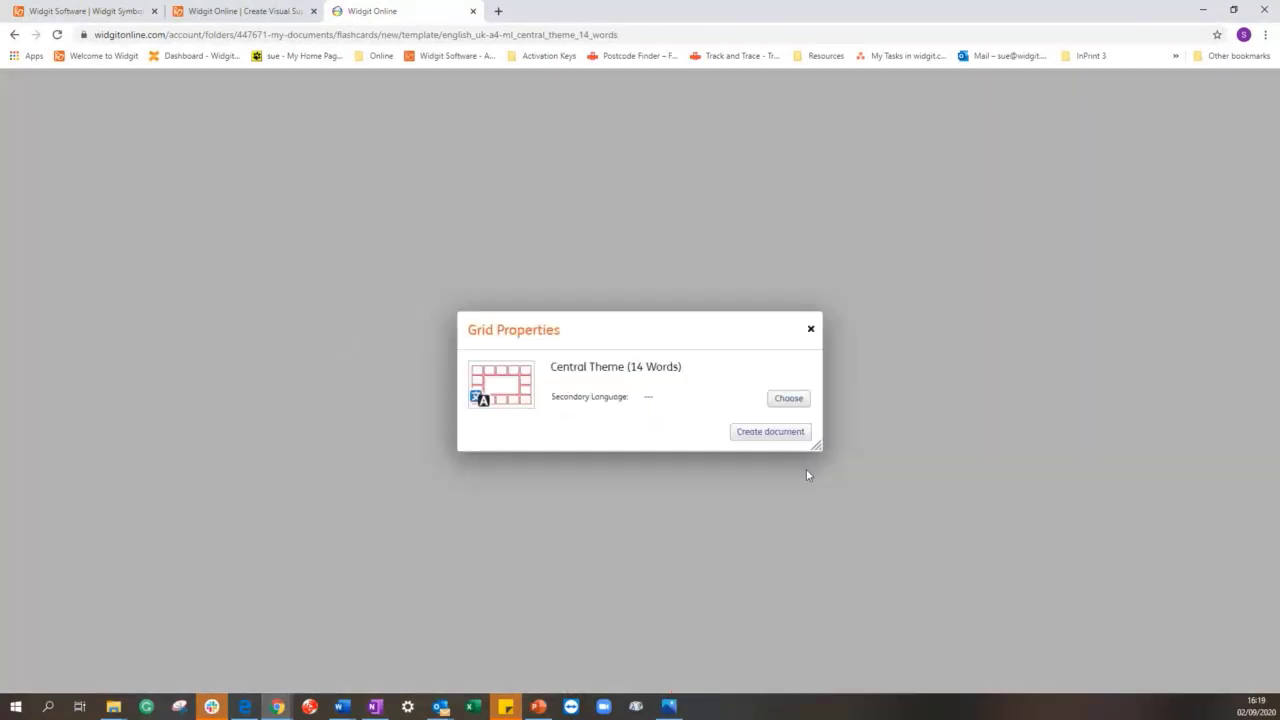
# Create the grid with Japanese as the secondary language and enter "emotions" as the central frame's text.
pyautogui.click(788, 398)
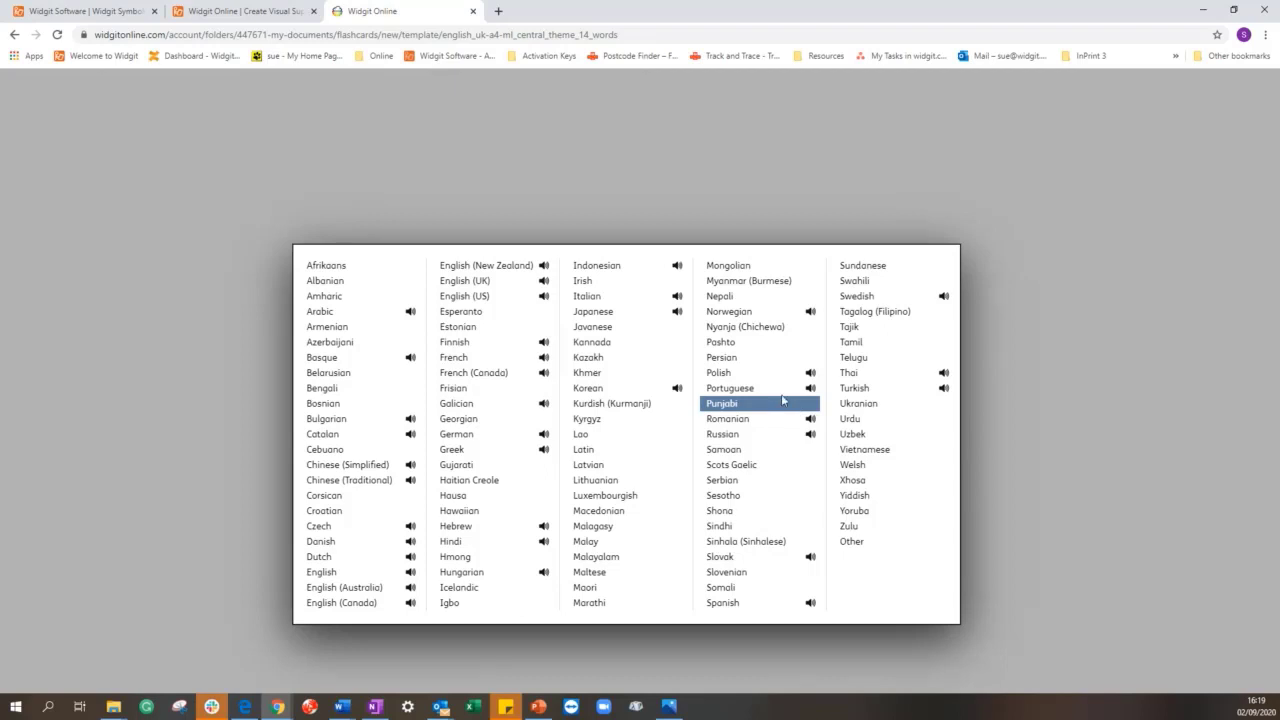
pyautogui.click(593, 312)
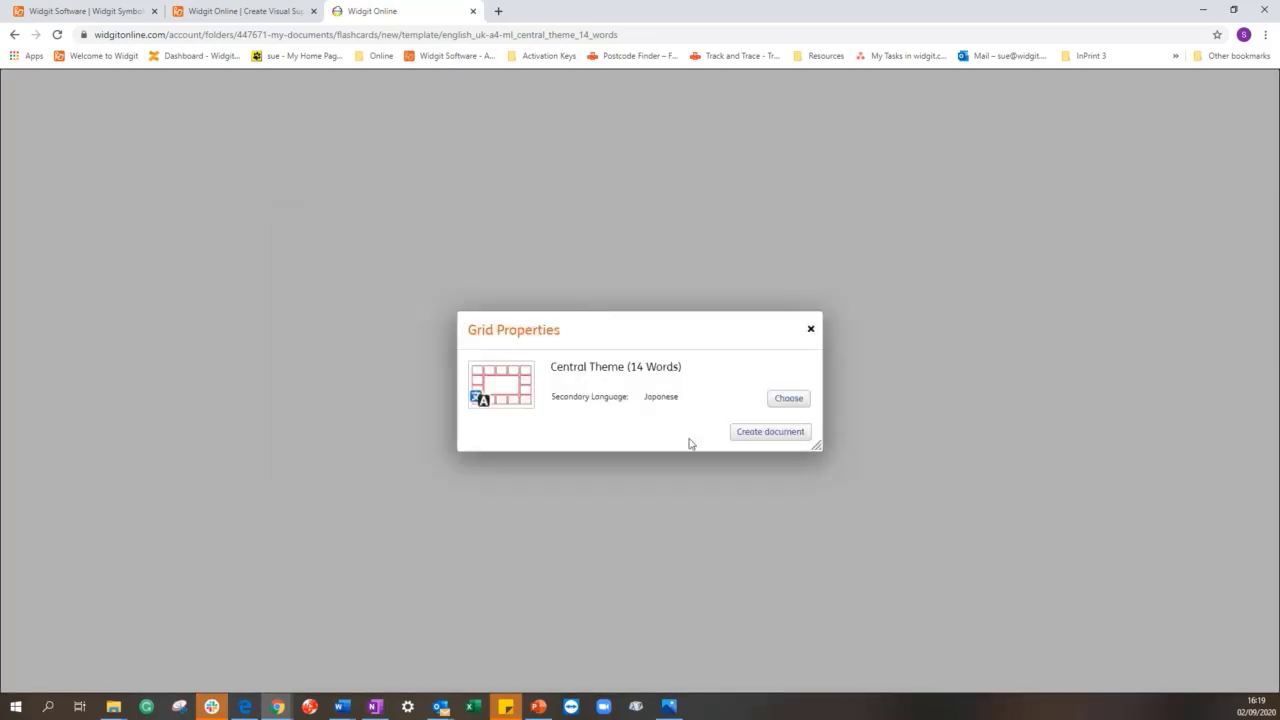
pyautogui.click(766, 431)
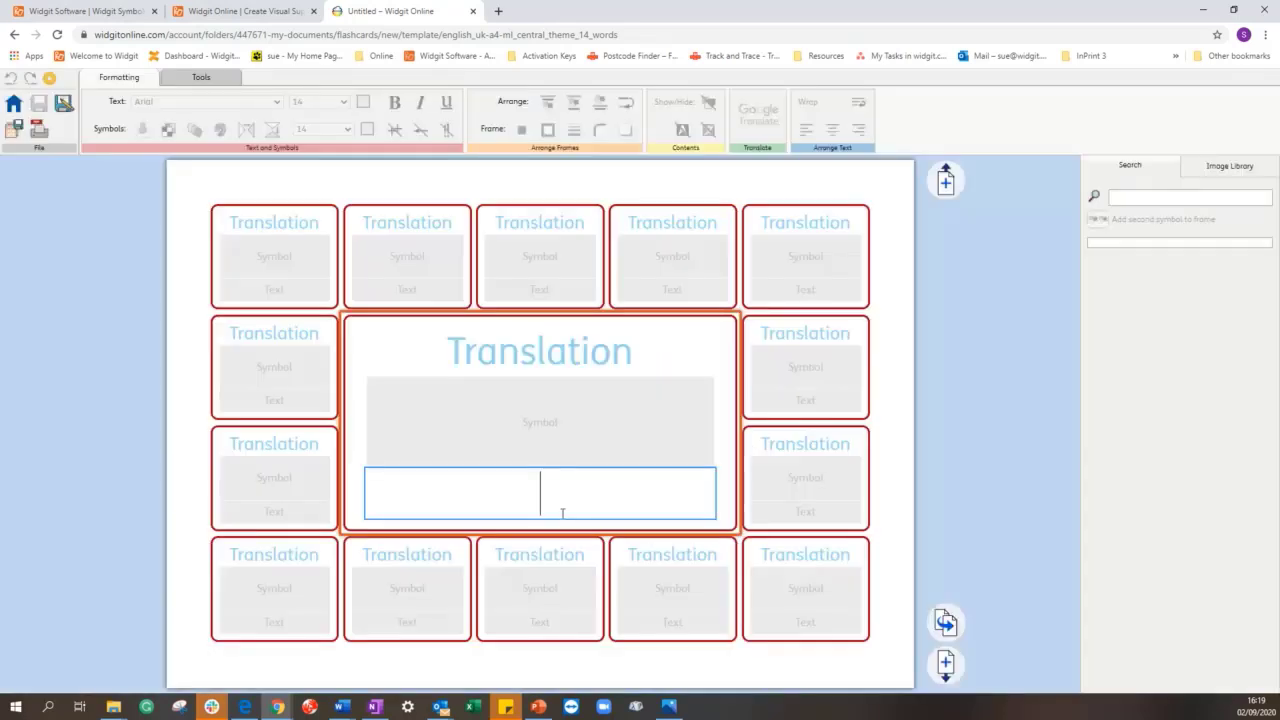
pyautogui.click(558, 501)
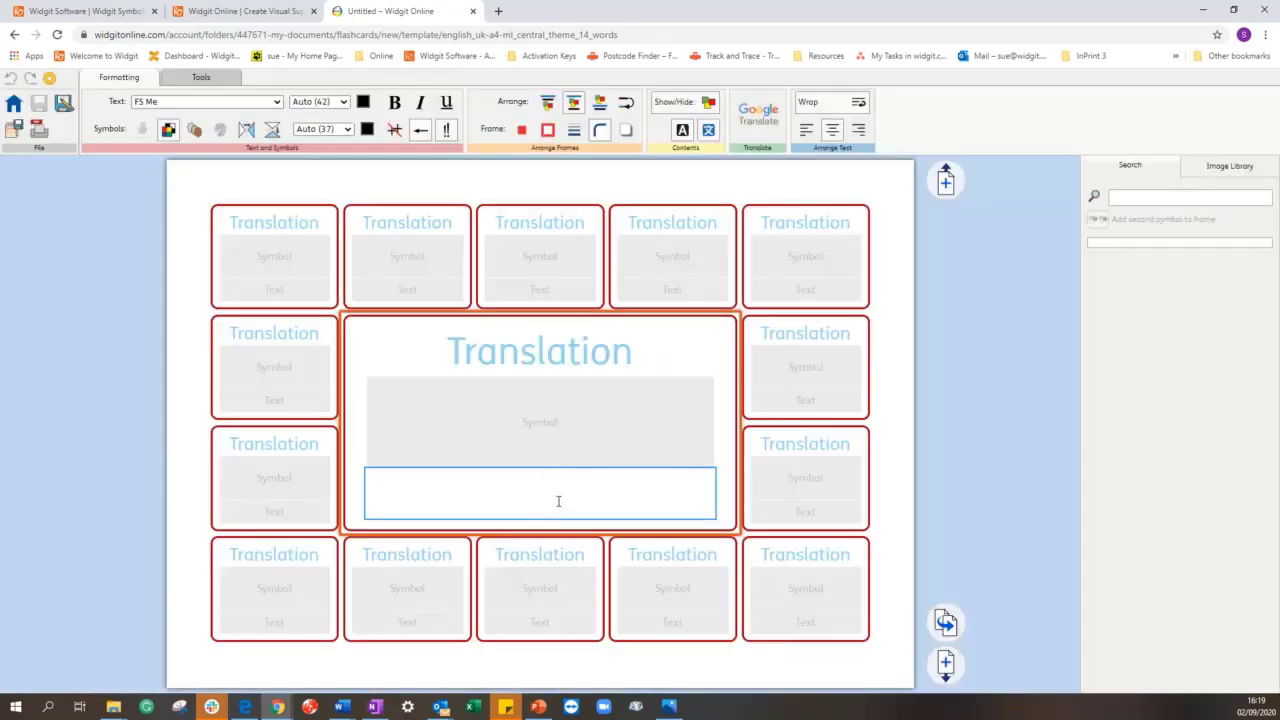
pyautogui.write('emotions')
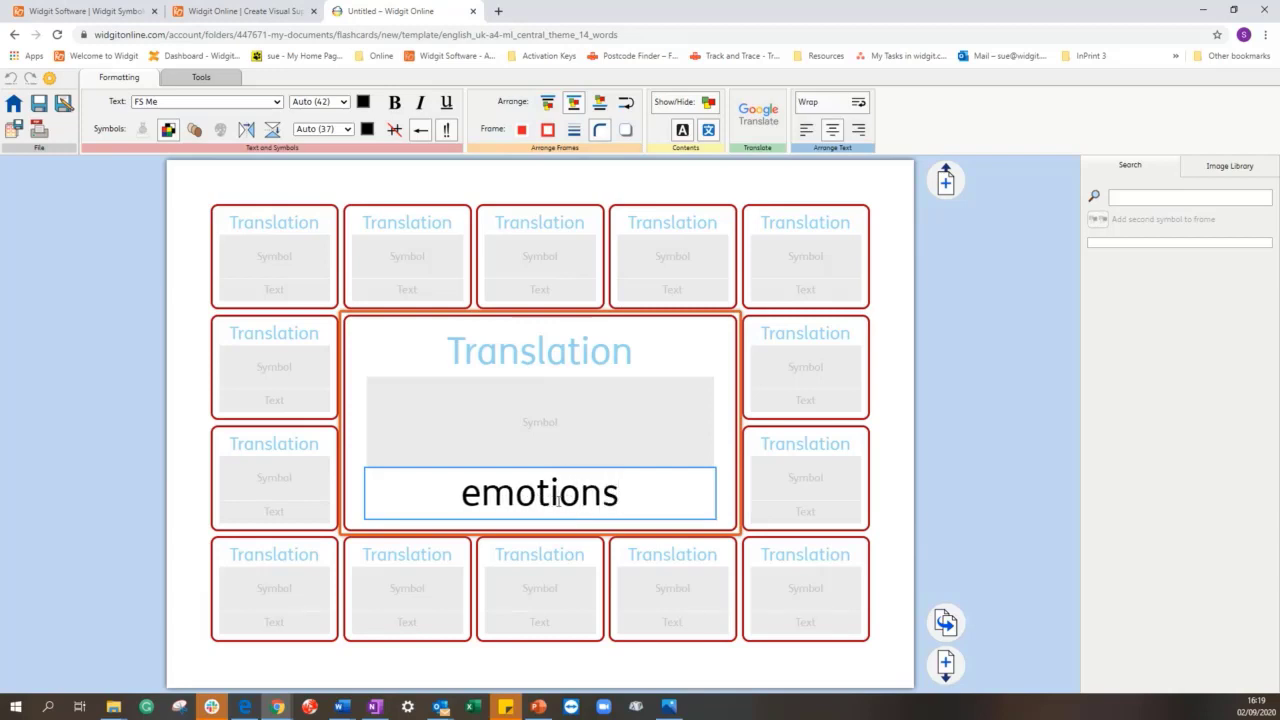
# Enter "happy" as the text of the first small frame in the grid's upper row.
pyautogui.click(285, 289)
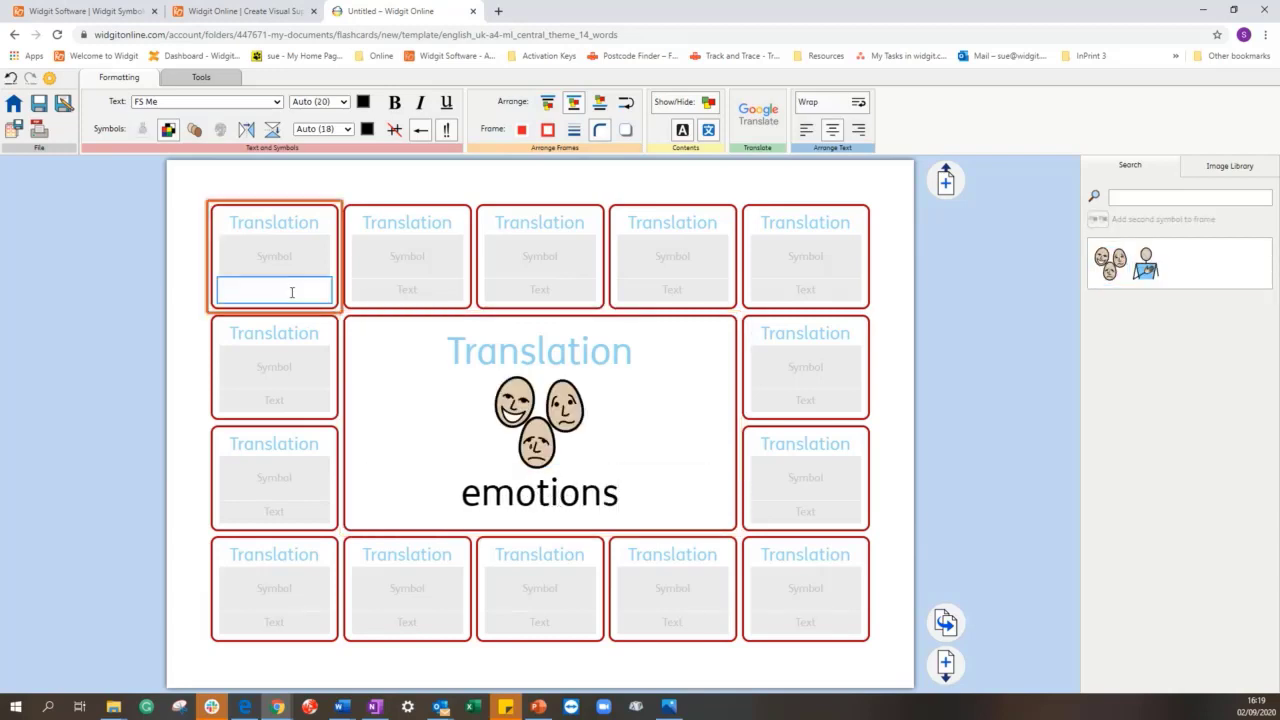
pyautogui.write('happy')
pyautogui.press('Tab')
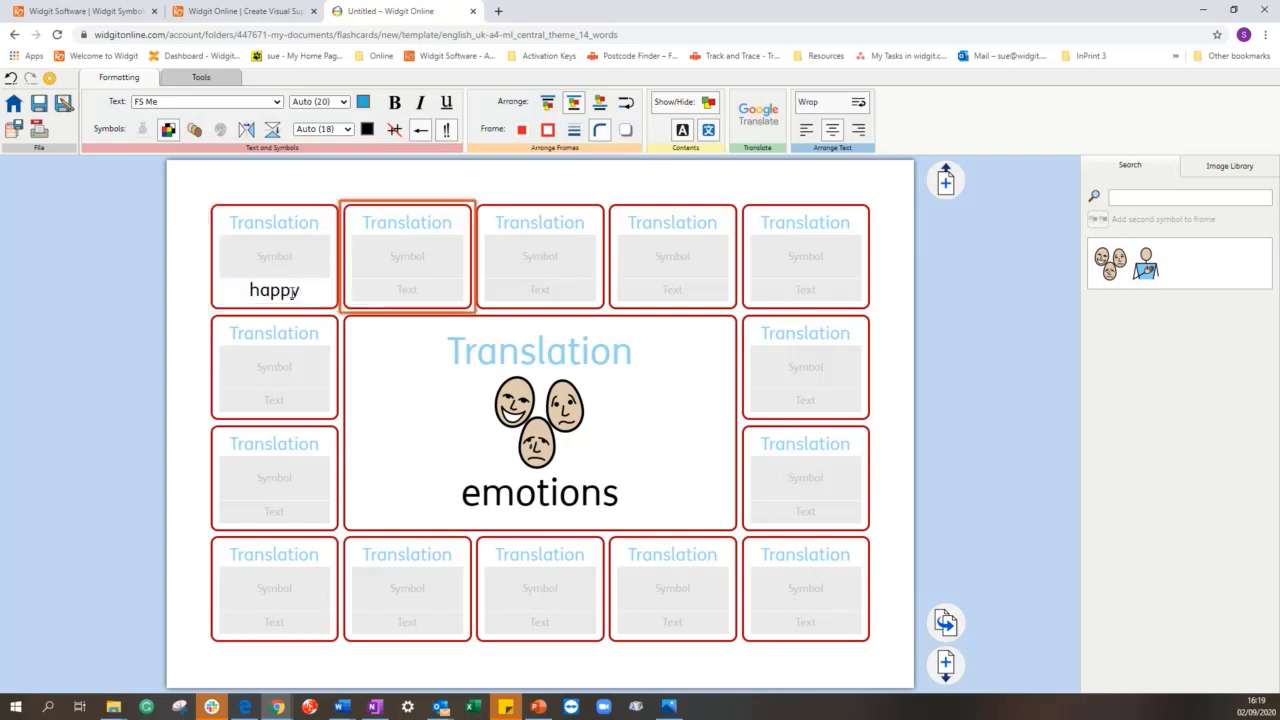
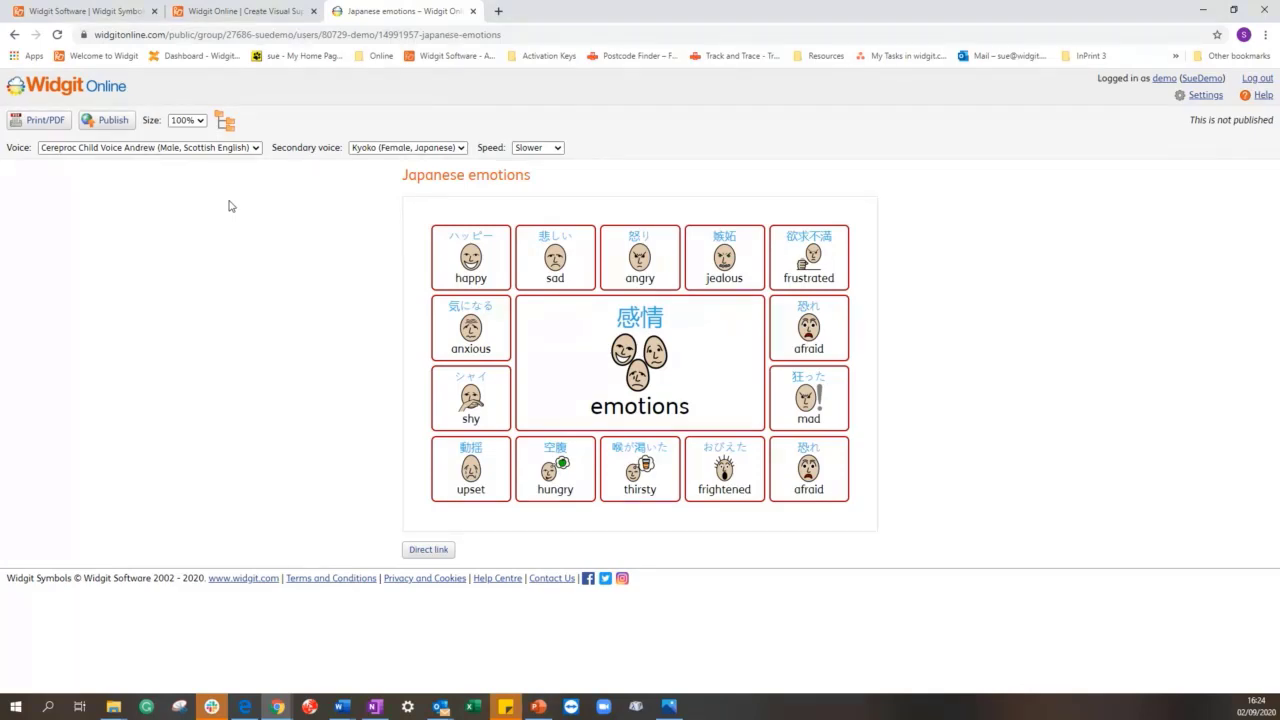
# Leave the Japanese emotions page for the documents list and open the Scotland Webinar document.
pyautogui.click(90, 12)
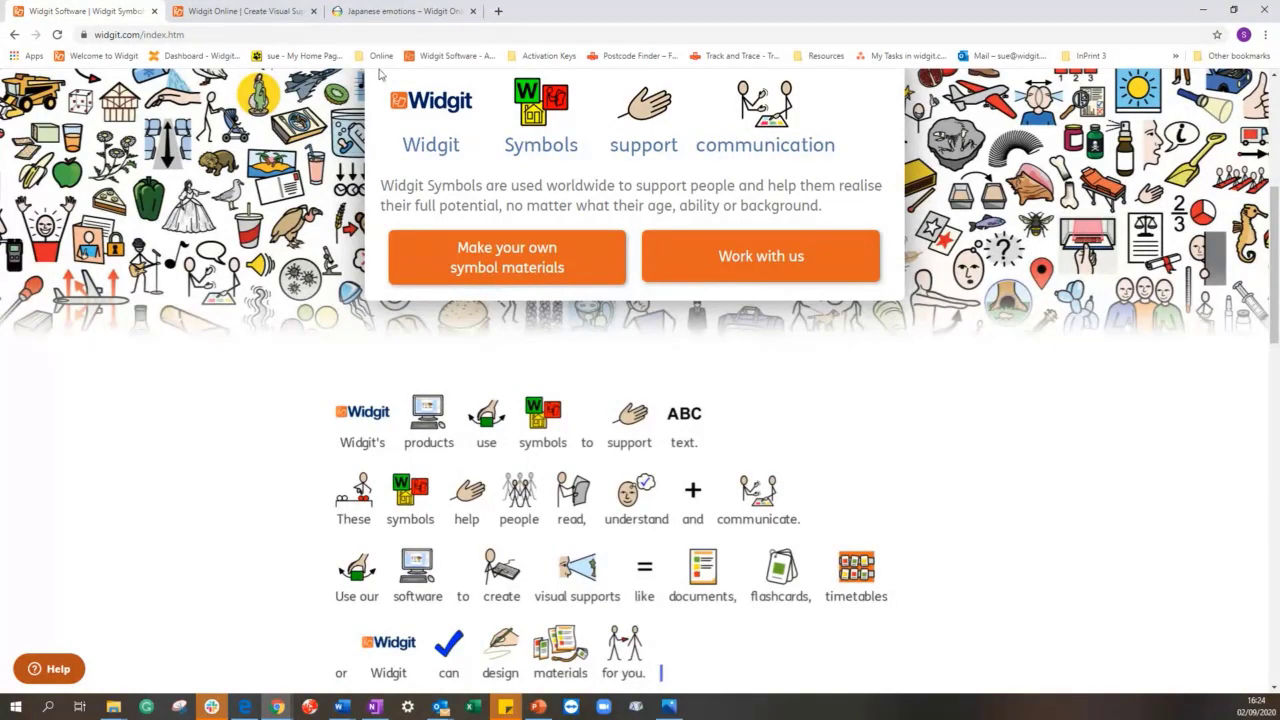
pyautogui.click(371, 11)
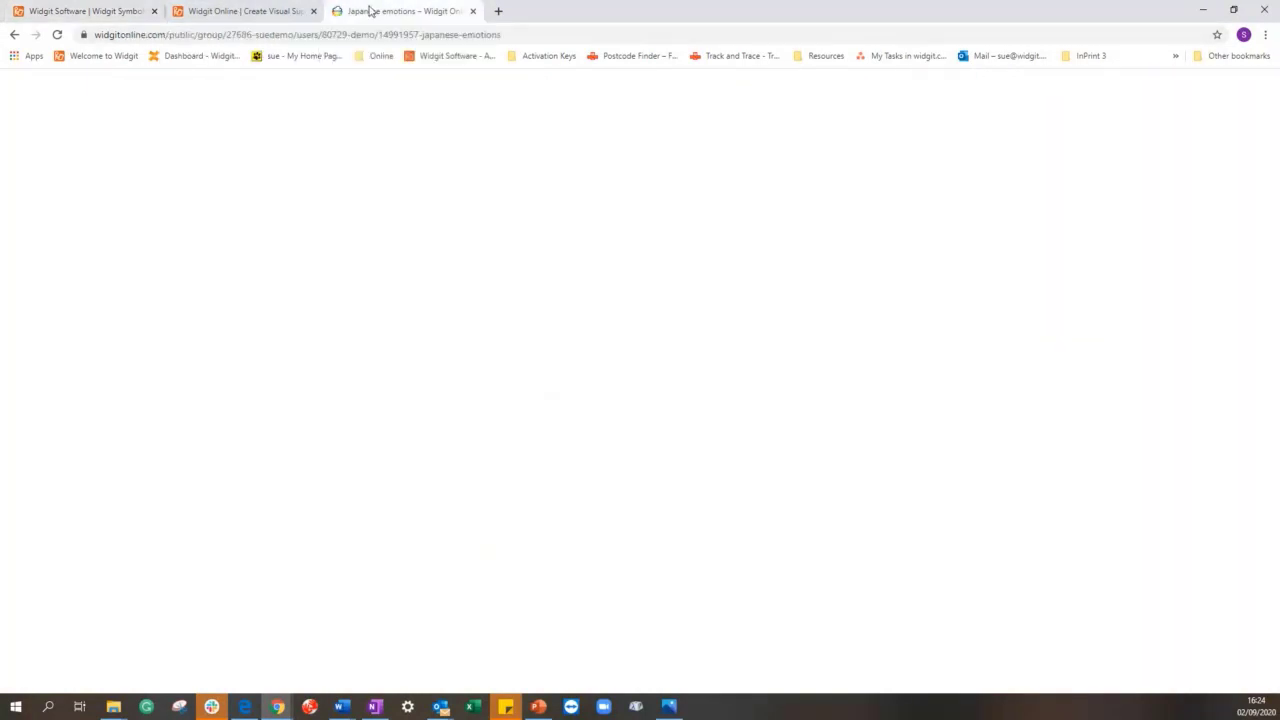
pyautogui.click(66, 88)
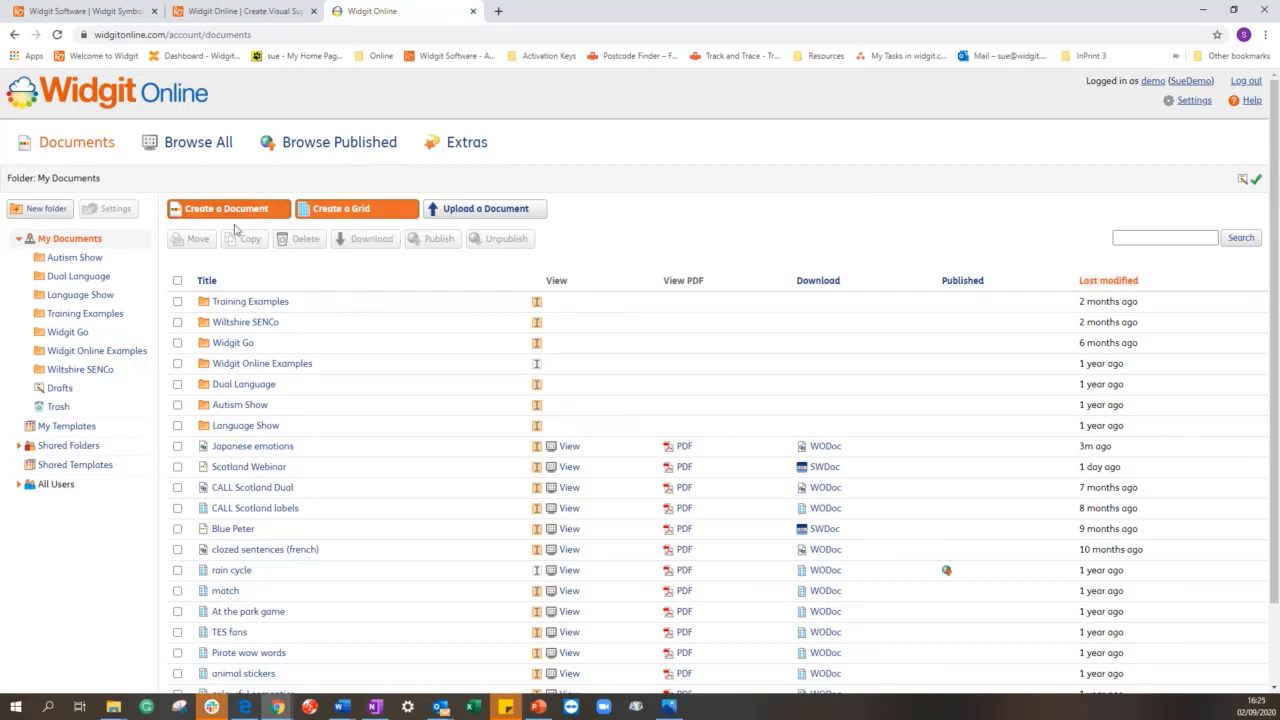
pyautogui.click(240, 467)
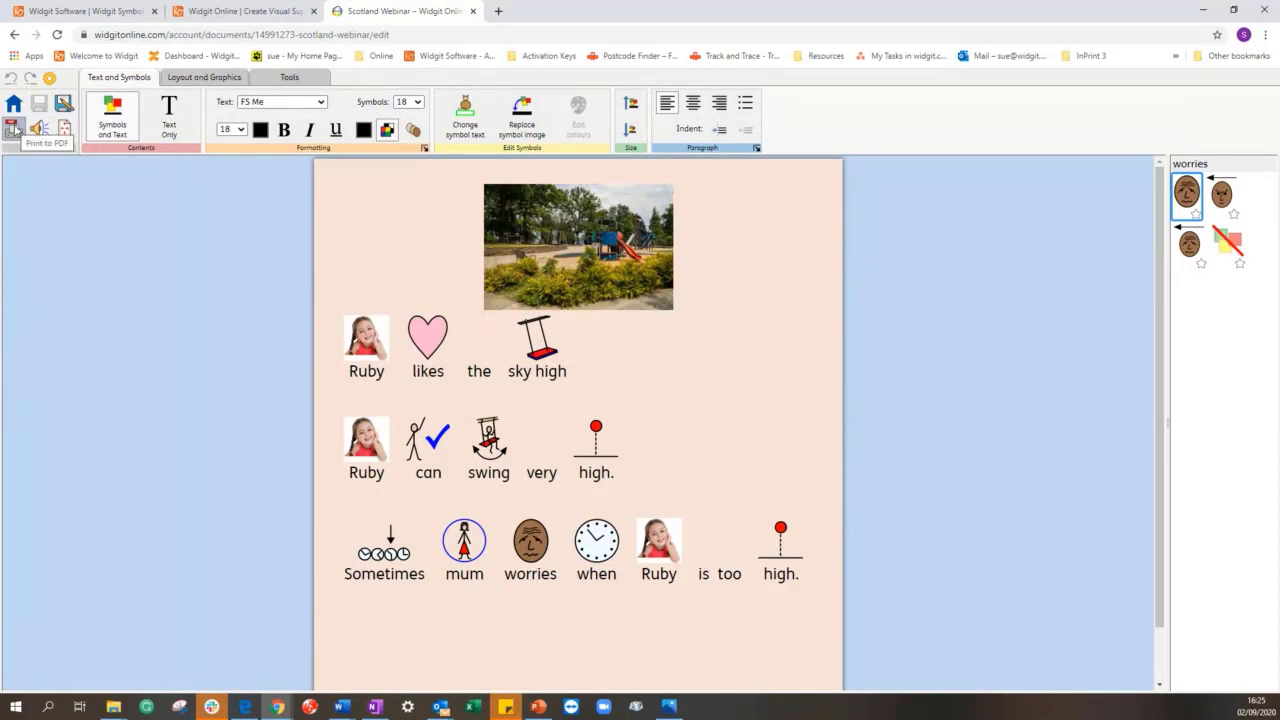
# Return from the Scotland Webinar document to the documents list and switch to the Widgit Software website.
pyautogui.click(16, 106)
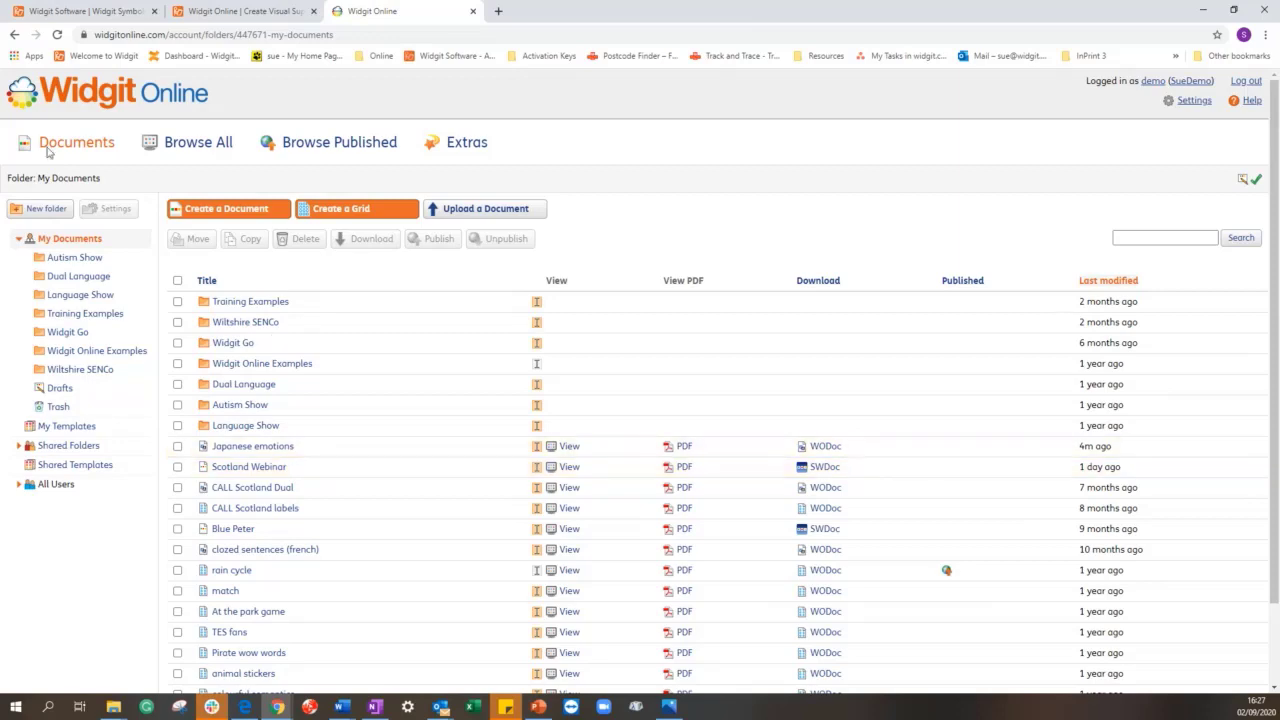
pyautogui.click(82, 15)
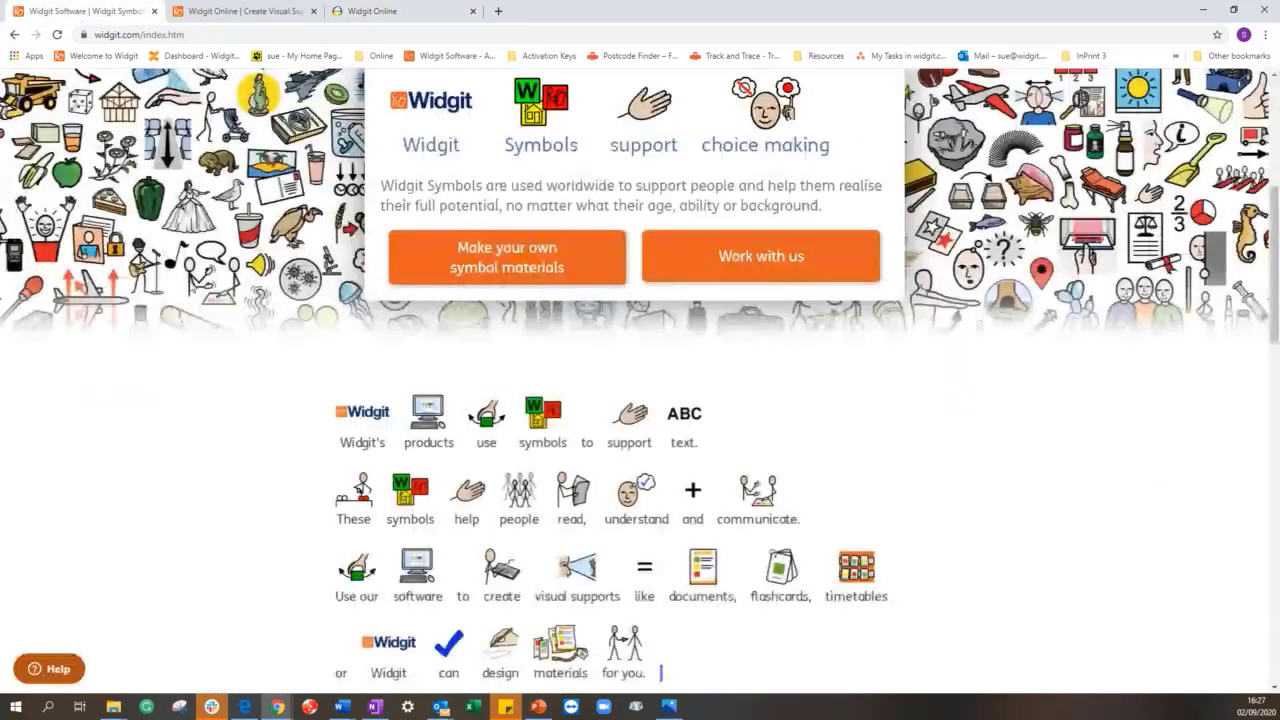